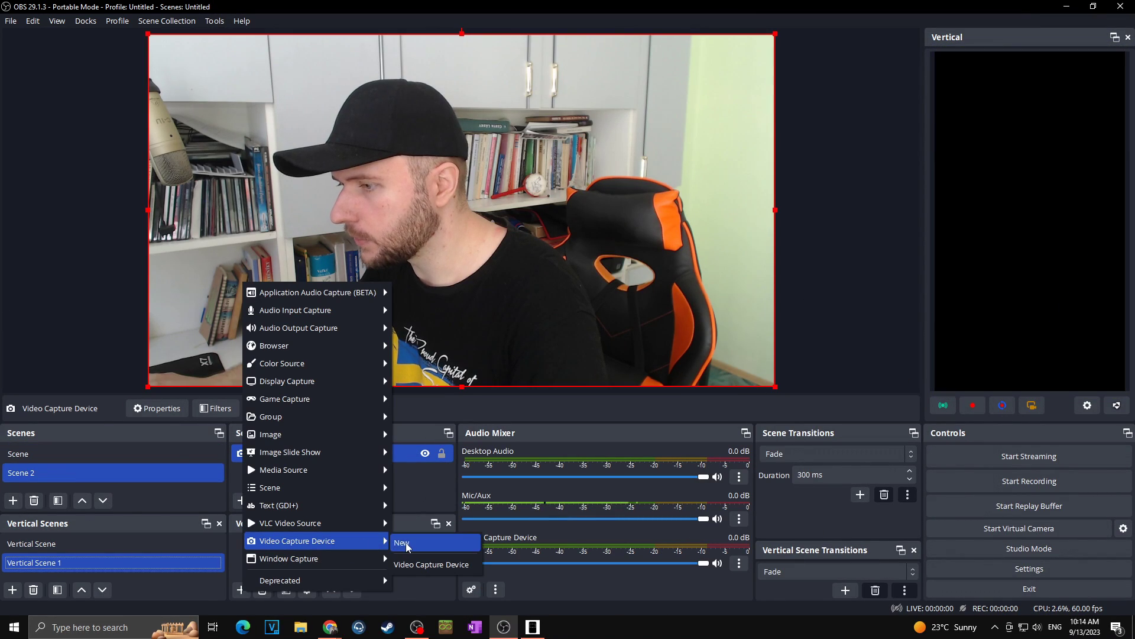
# - Reuse the existing Video Capture Device in Vertical Scene 1 and drag it to fill the vertical canvas
pyautogui.click(419, 565)
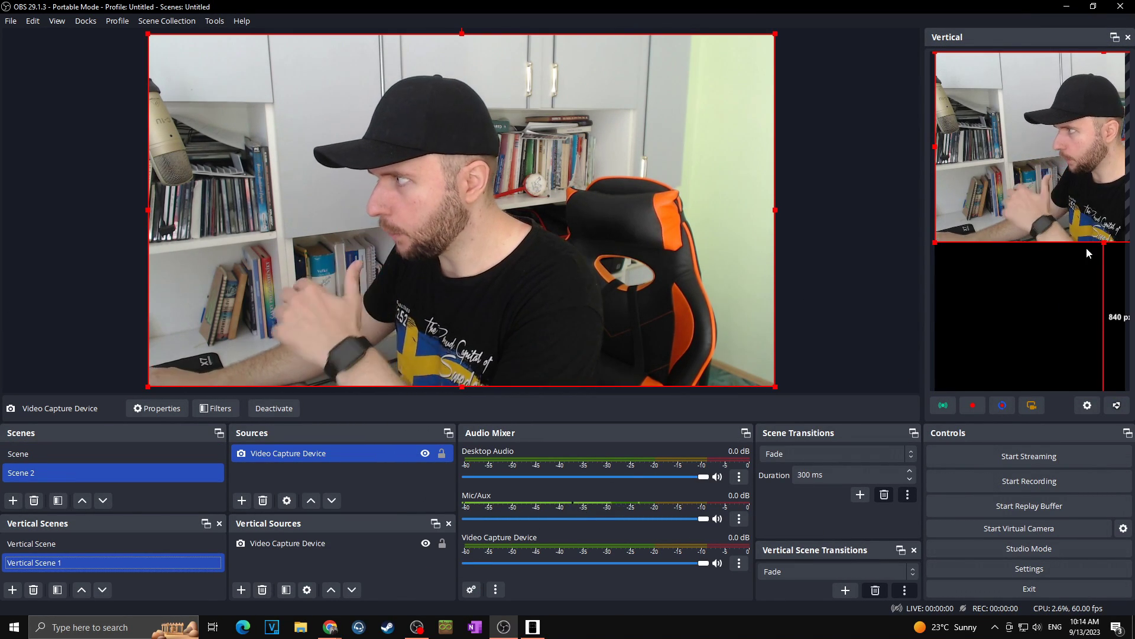
pyautogui.moveTo(1103, 243); pyautogui.dragTo(1102, 391)
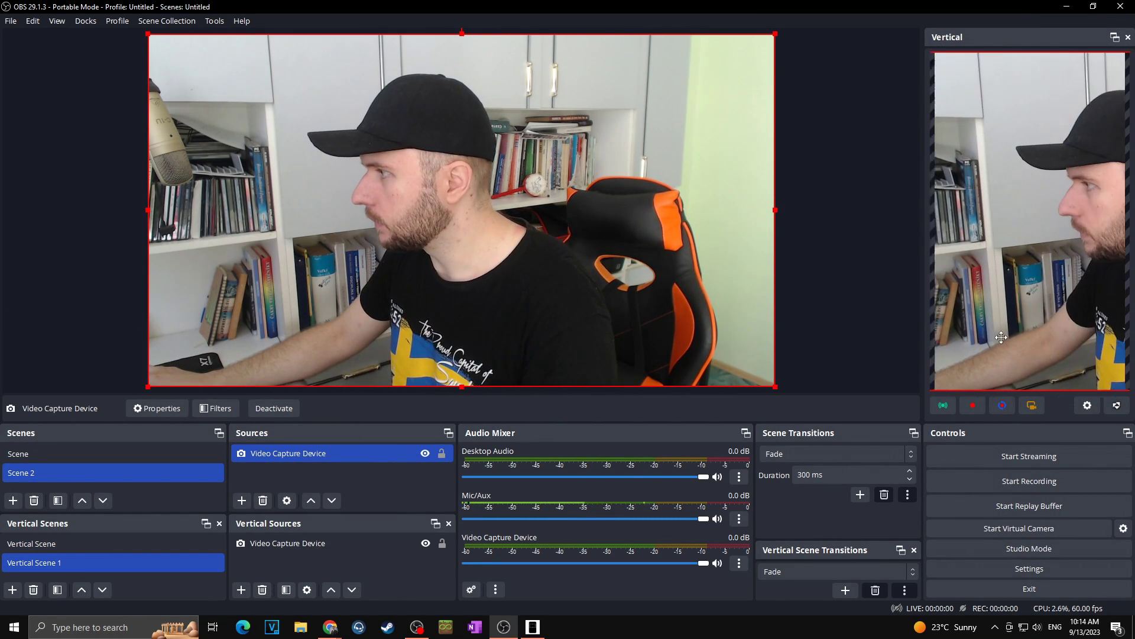
pyautogui.click(148, 480)
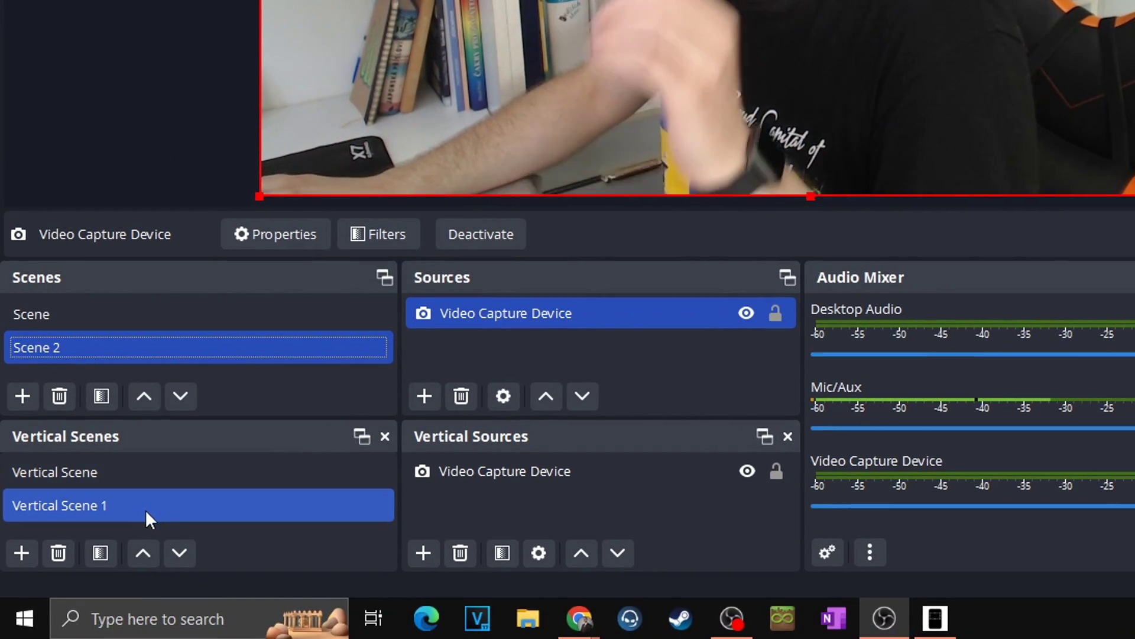
# - Check Vertical Scene 1's Linked Scenes options, then switch to Vertical Scene
pyautogui.rightClick(110, 503)
pyautogui.moveTo(204, 453)
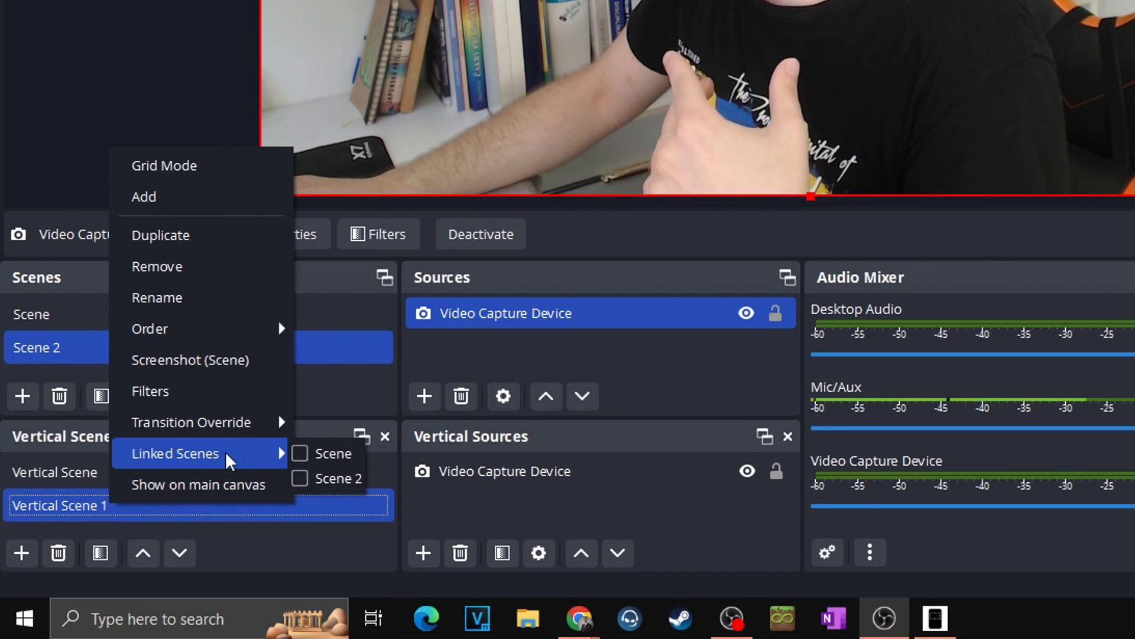
pyautogui.click(94, 484)
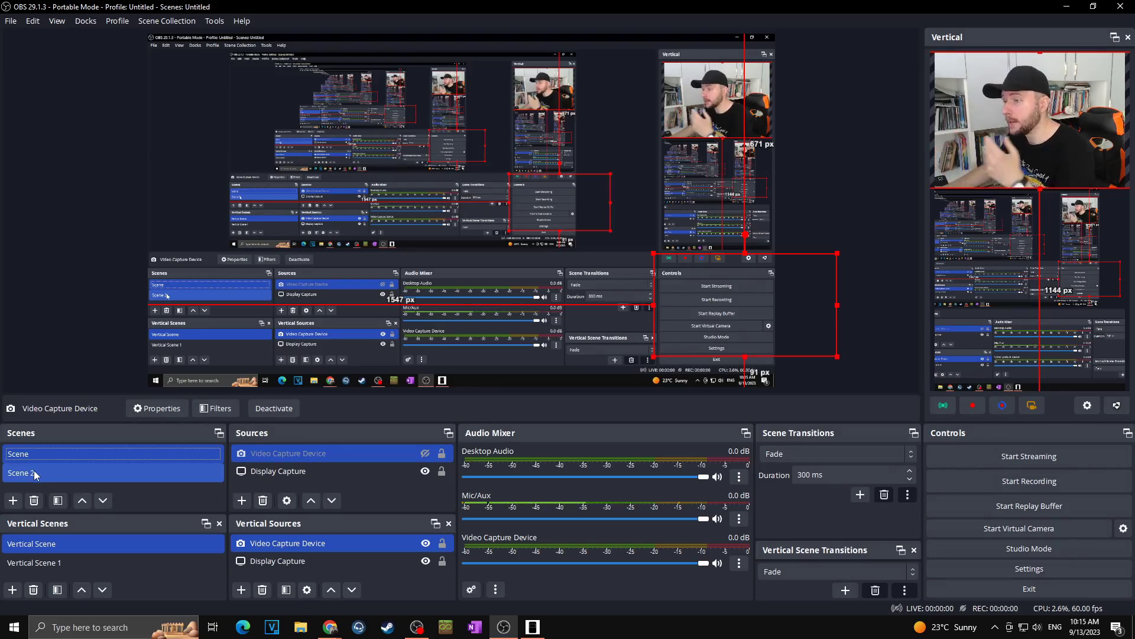
# - Switch between Scene 2 and Scene to compare webcam and display capture, ending on Scene 2
pyautogui.click(34, 470)
pyautogui.click(38, 459)
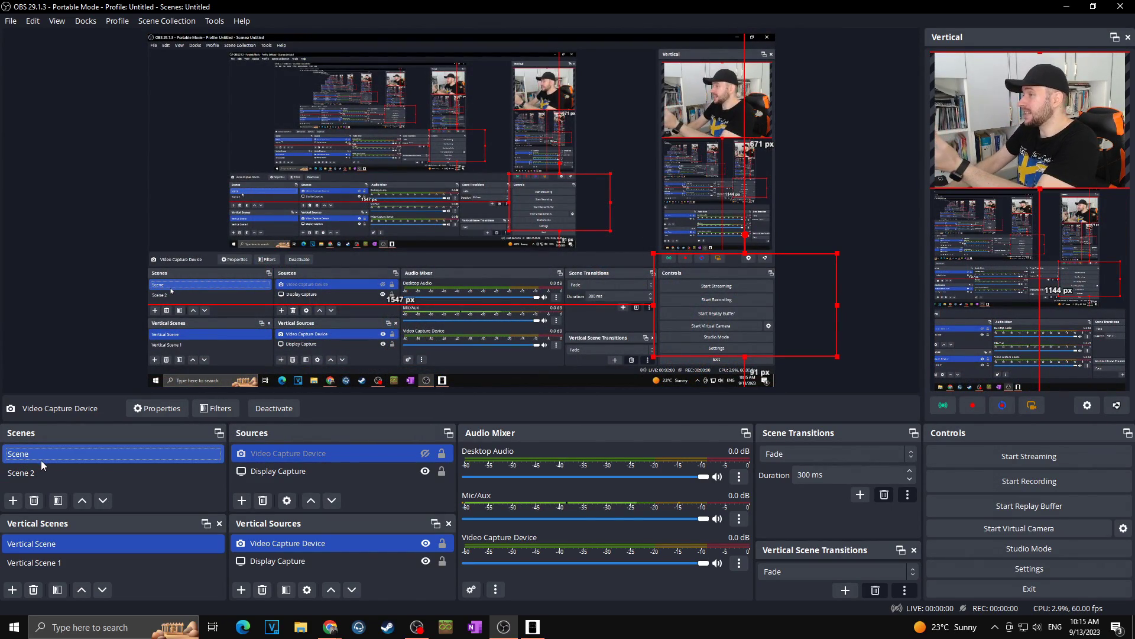
pyautogui.click(37, 473)
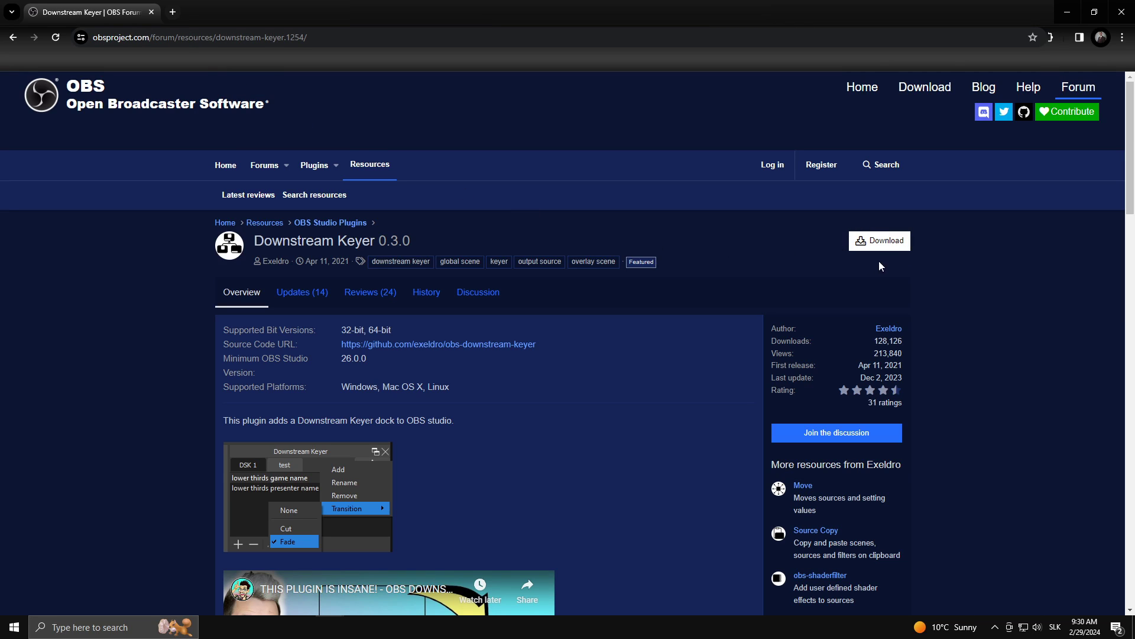
# - Save downstream-keyer-0.3.0-windows.zip to Downloads and open it in WinRAR
pyautogui.click(879, 242)
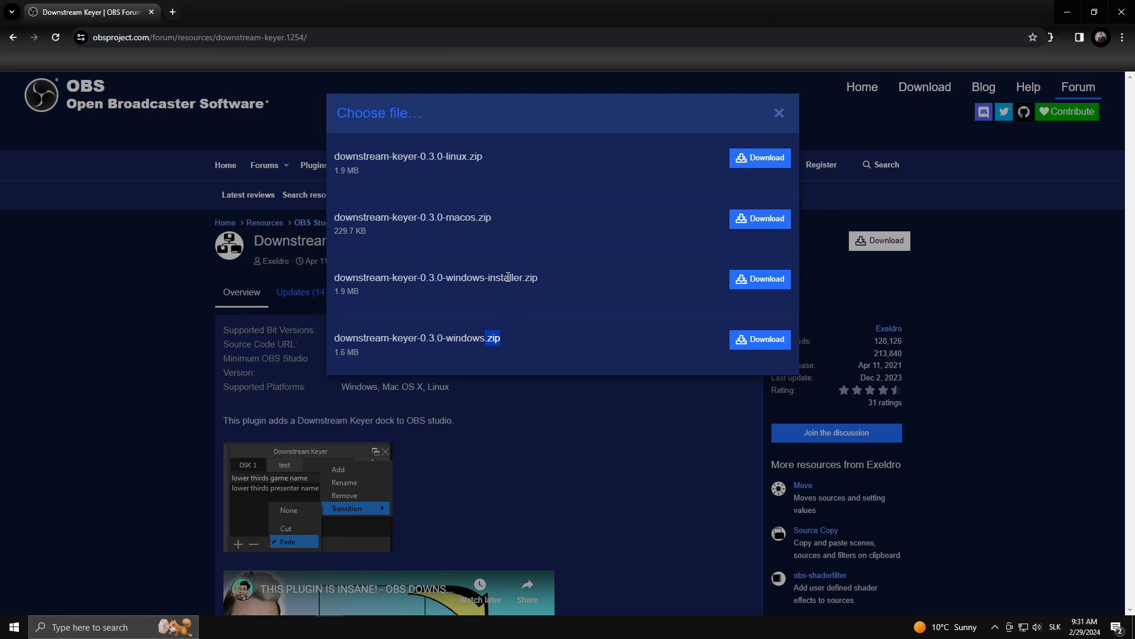
pyautogui.click(741, 340)
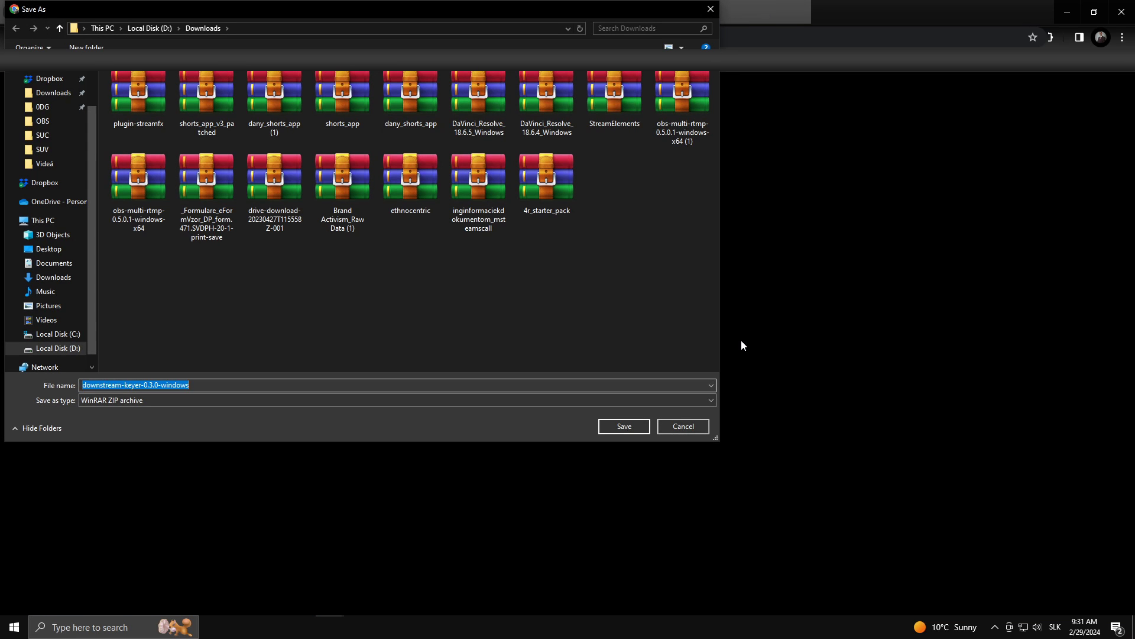
pyautogui.click(641, 425)
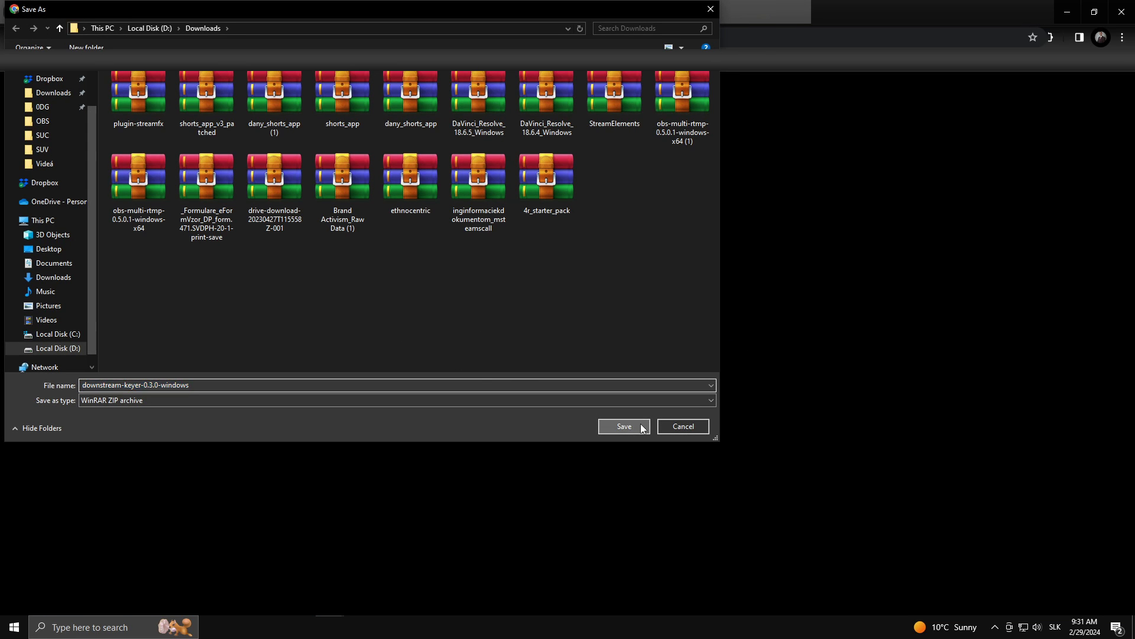
pyautogui.click(975, 92)
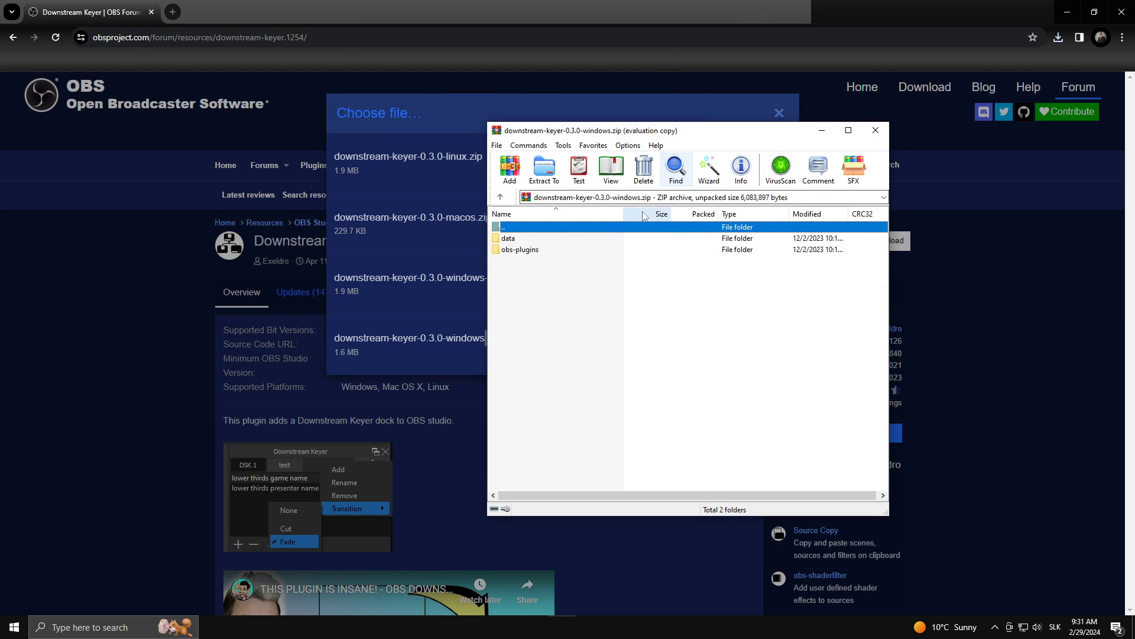
# - Drag the data and obs-plugins folders from WinRAR into the D:\OBS STUDIO\obs-studio folder
pyautogui.hotkey('alt', 'Tab')
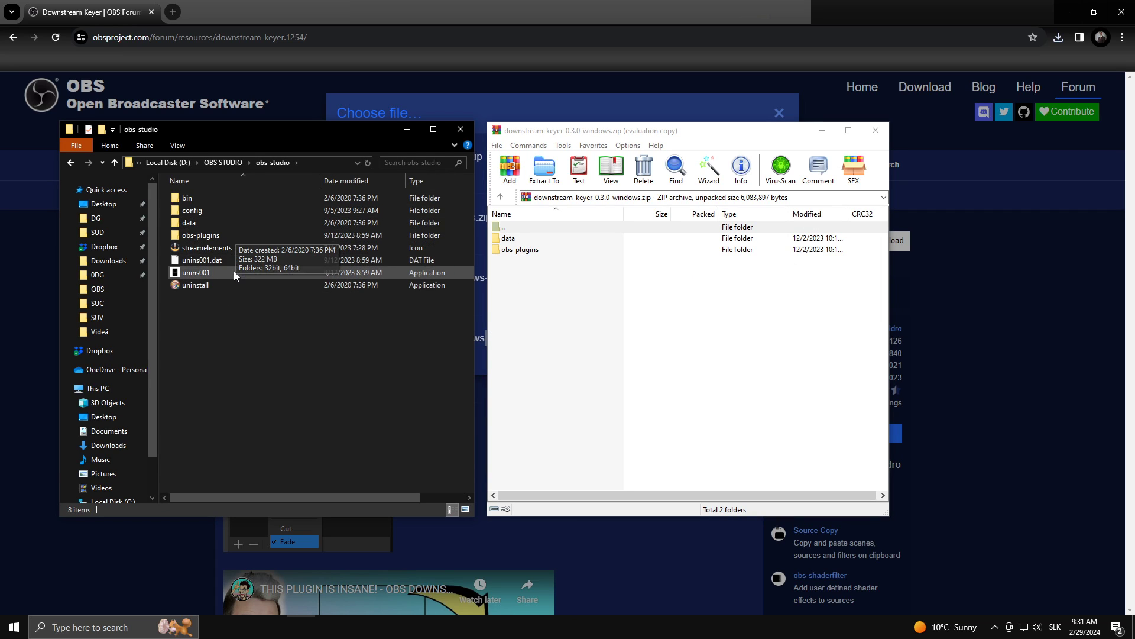
pyautogui.moveTo(526, 282); pyautogui.dragTo(213, 322)
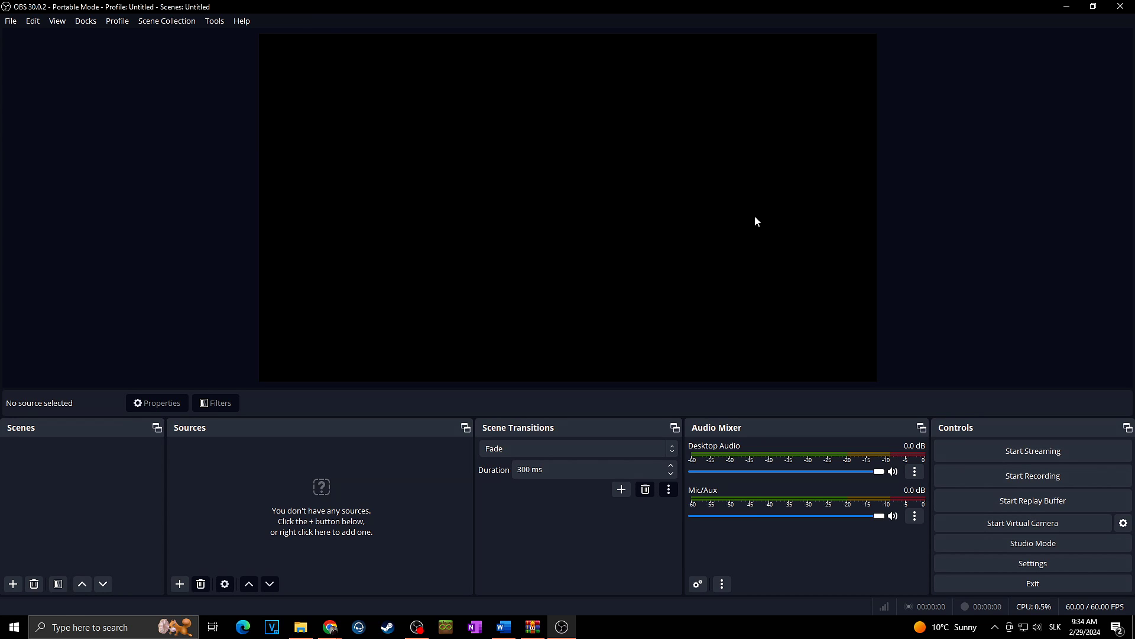
# - Enable the Downstream Keyer dock and dock it at the upper right of OBS
pyautogui.click(84, 26)
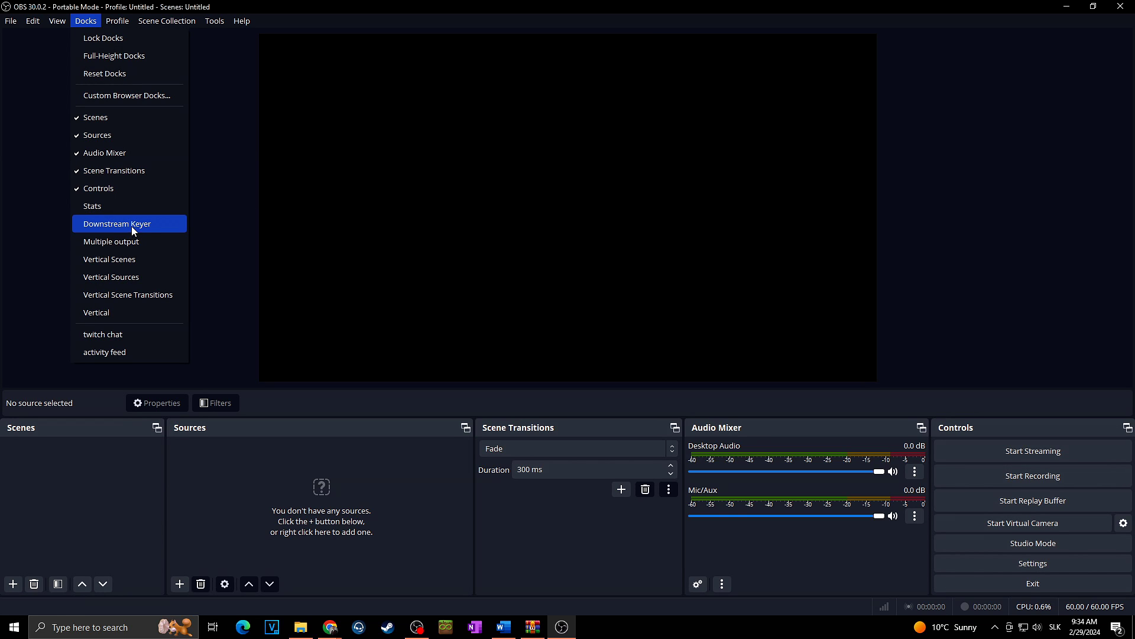
pyautogui.click(134, 229)
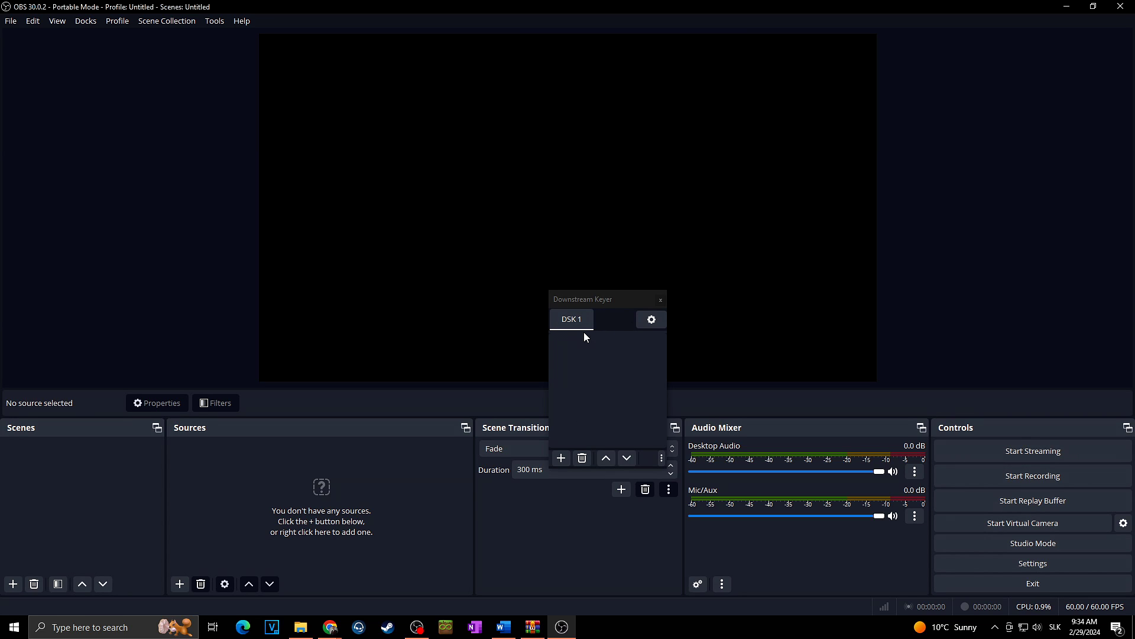
pyautogui.moveTo(567, 299); pyautogui.dragTo(1109, 122)
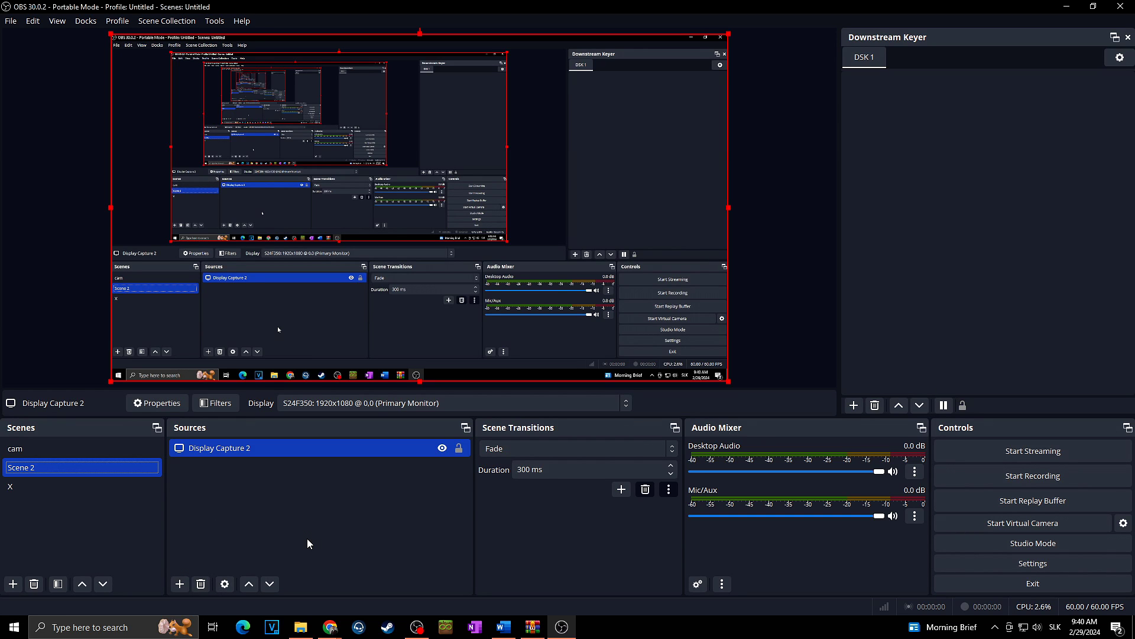
# - View the cam scene's webcam, then switch to the X scene with the social-handle image
pyautogui.click(76, 456)
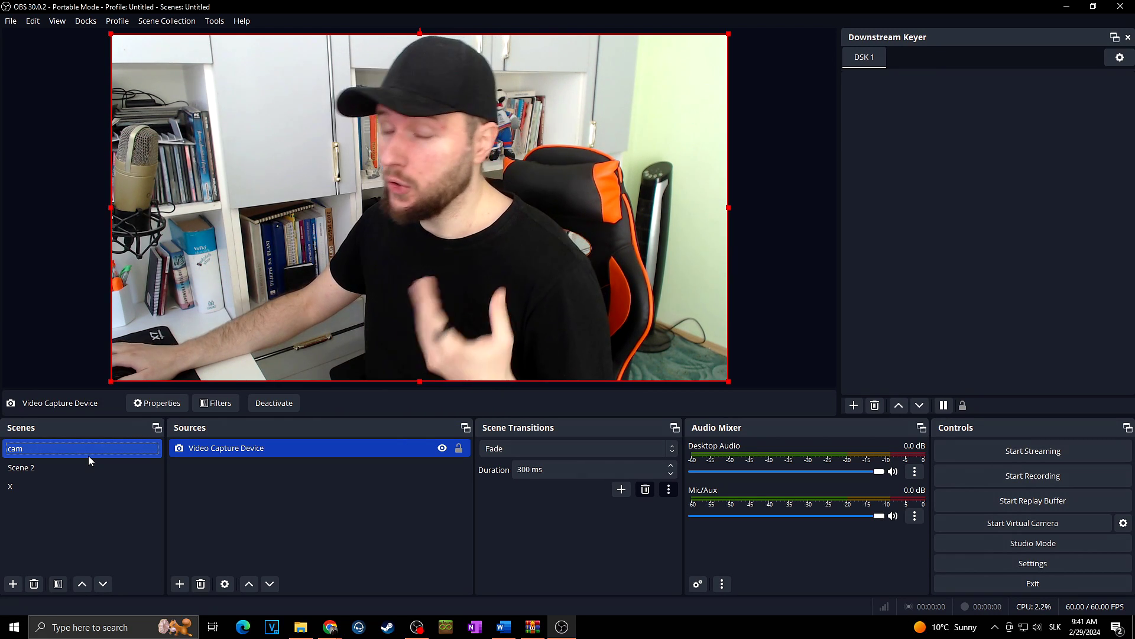
pyautogui.click(79, 482)
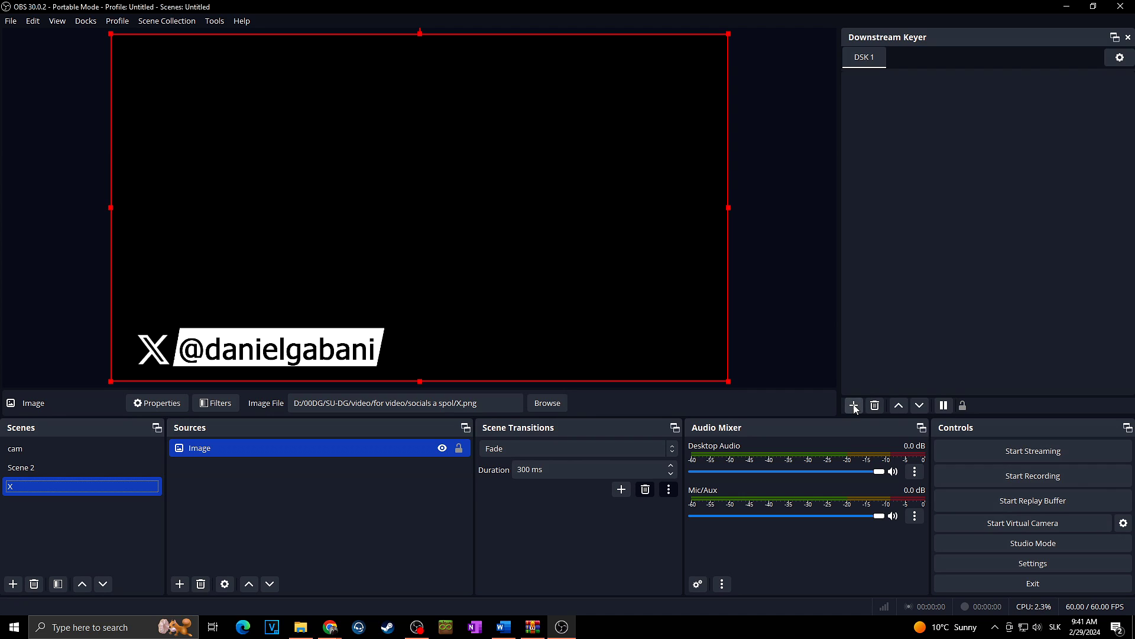
pyautogui.click(905, 88)
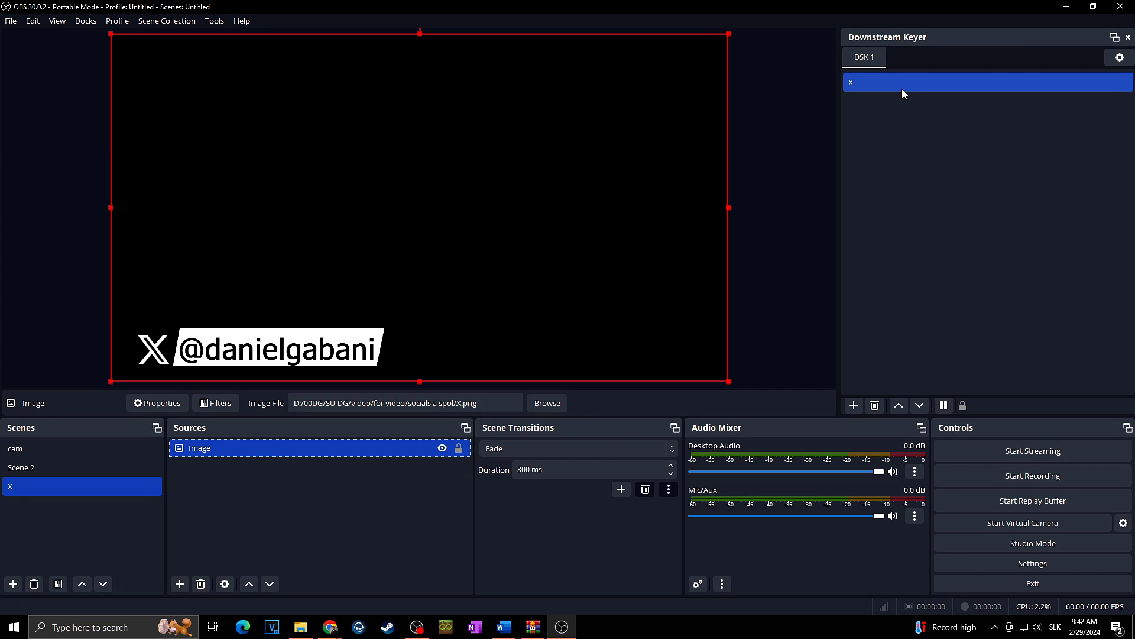
pyautogui.doubleClick(59, 455)
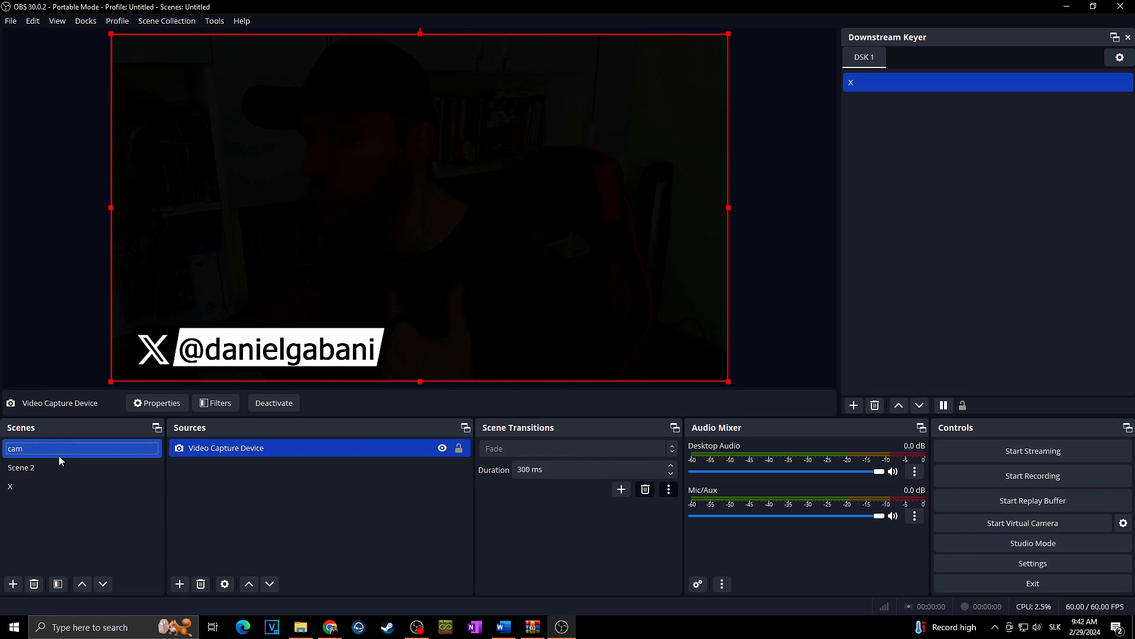
pyautogui.click(58, 466)
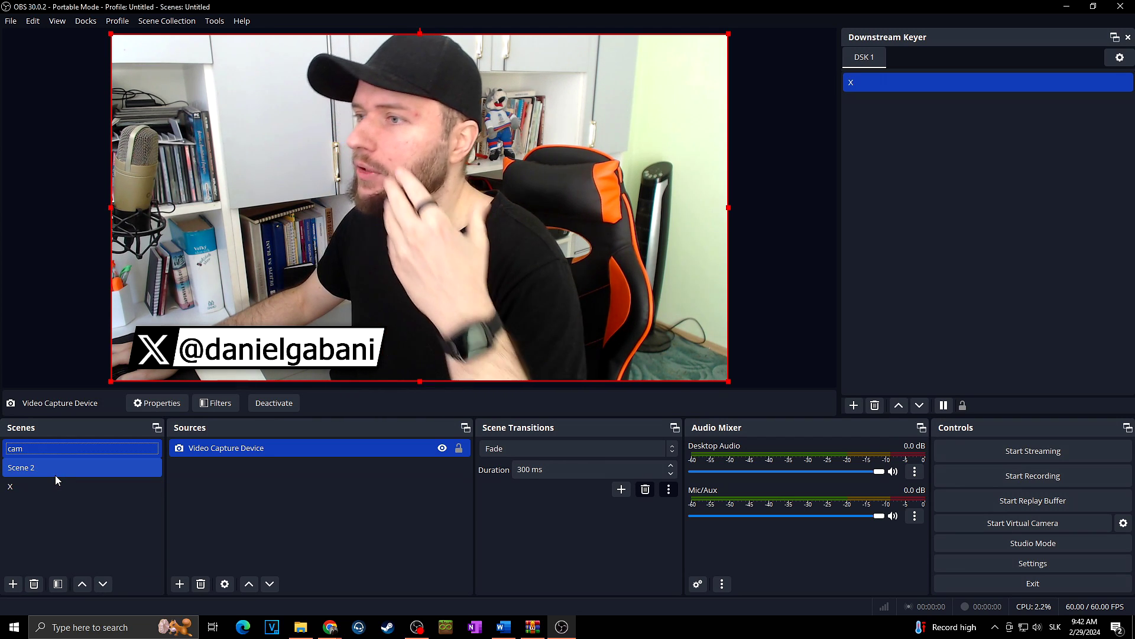
pyautogui.click(55, 473)
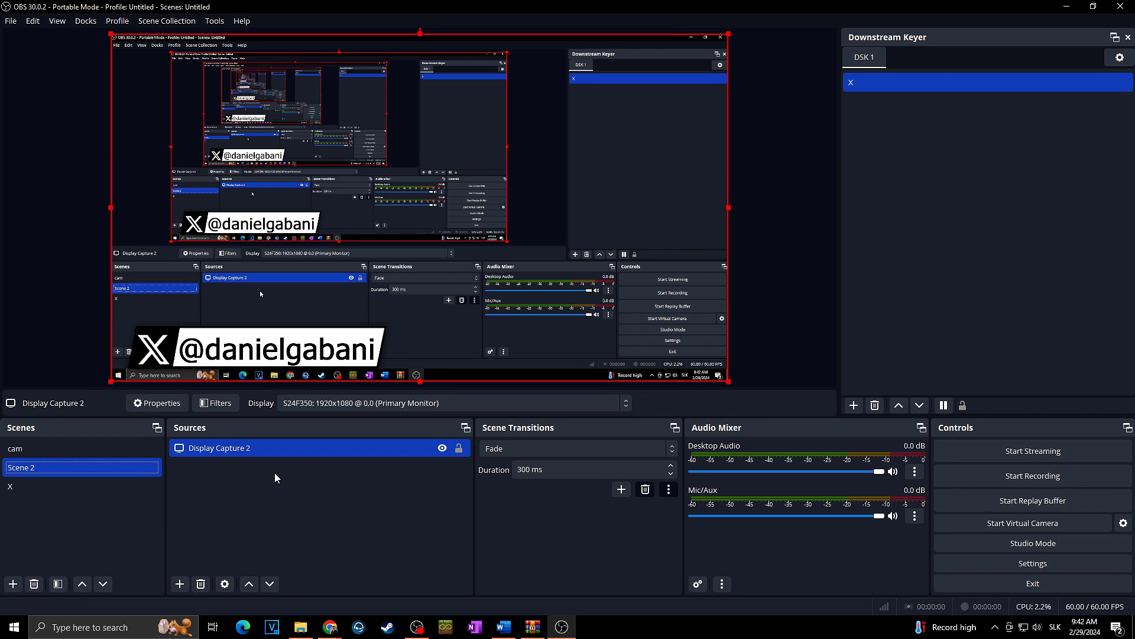
pyautogui.click(89, 449)
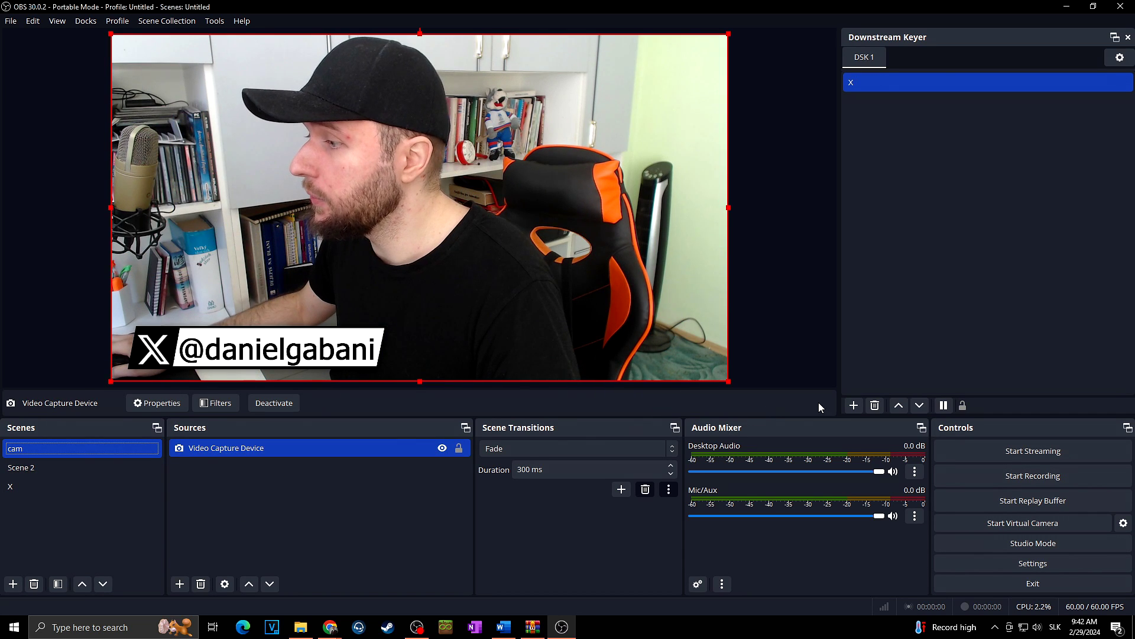
pyautogui.click(945, 406)
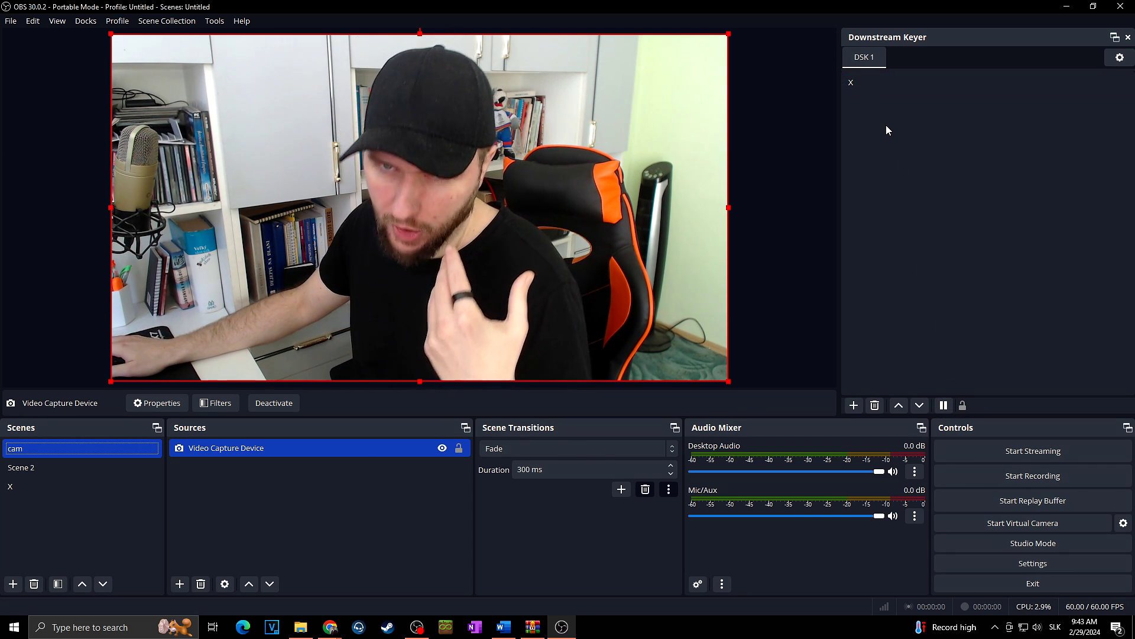
pyautogui.click(877, 83)
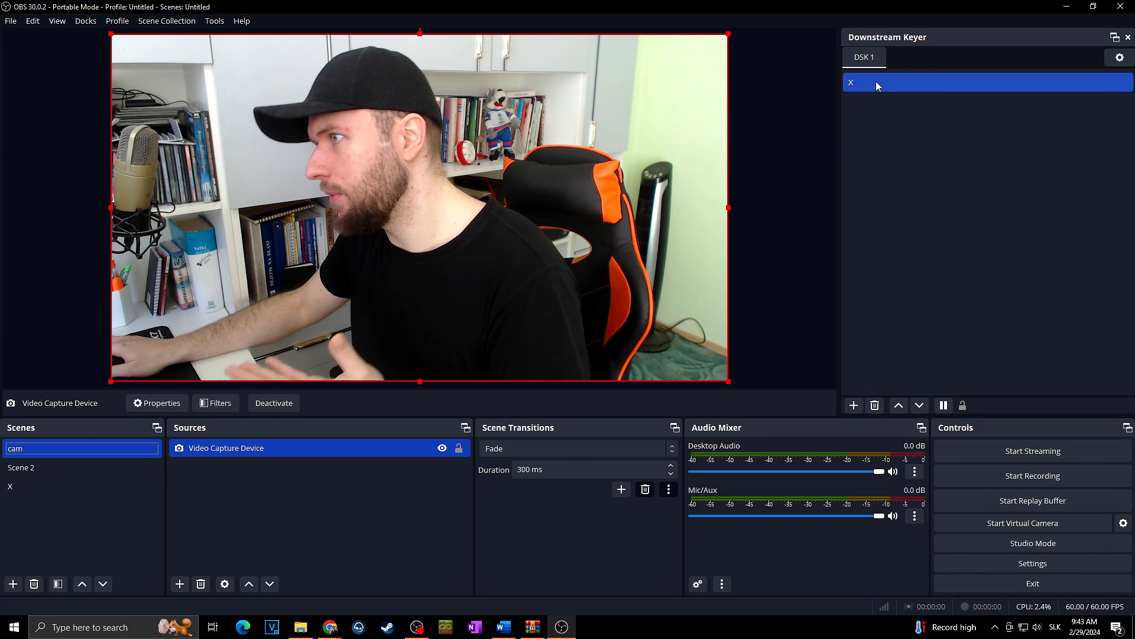
pyautogui.click(875, 82)
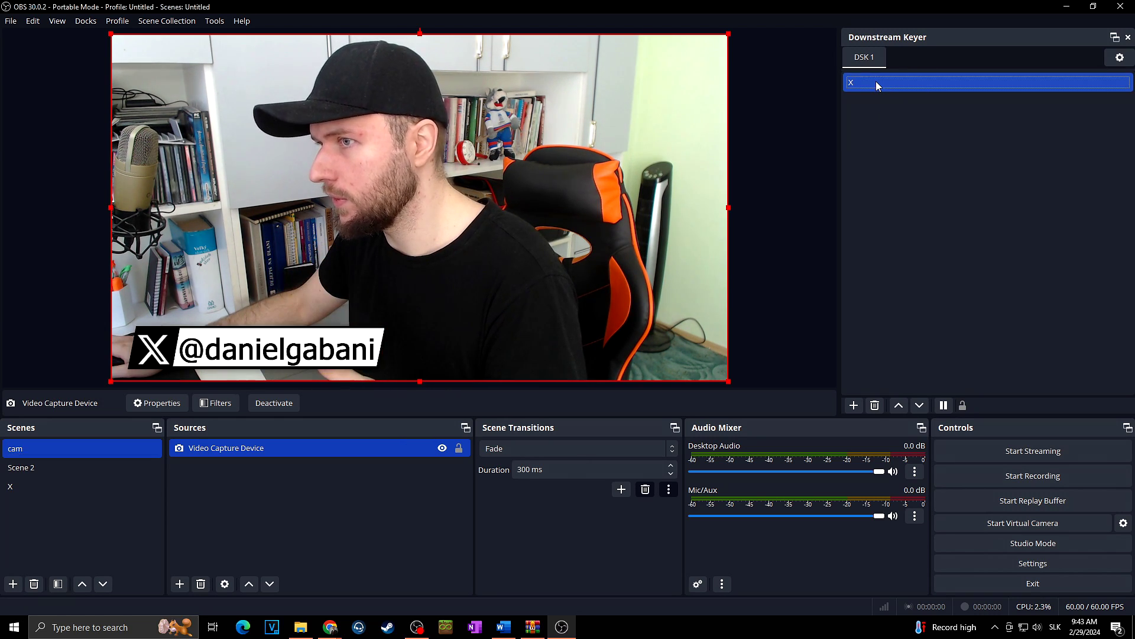
pyautogui.click(961, 307)
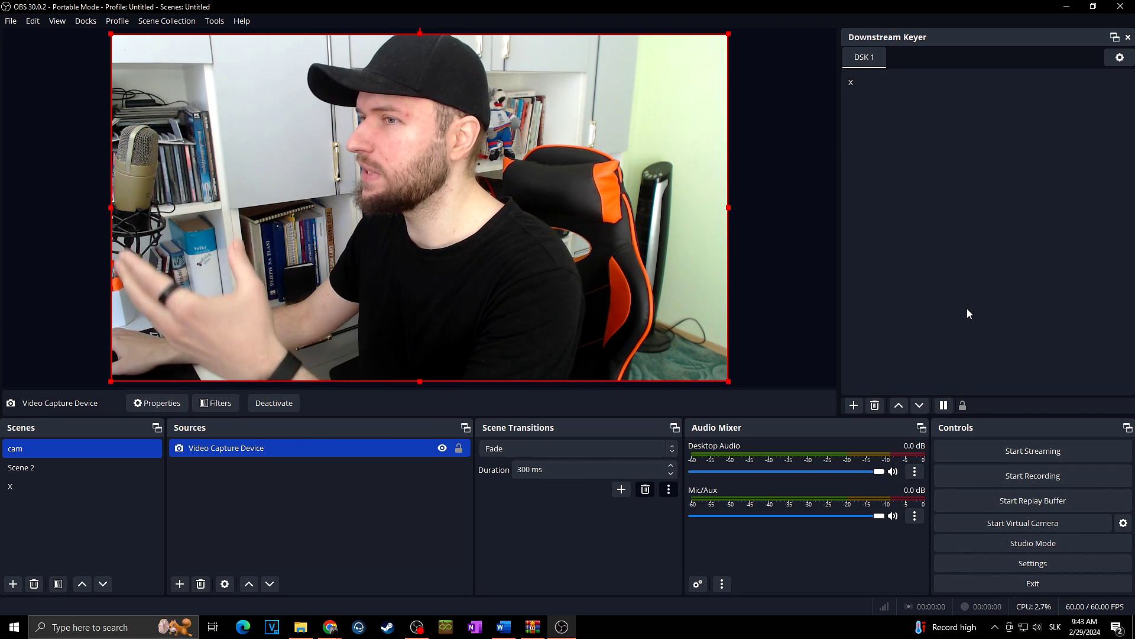
pyautogui.click(867, 84)
pyautogui.click(867, 101)
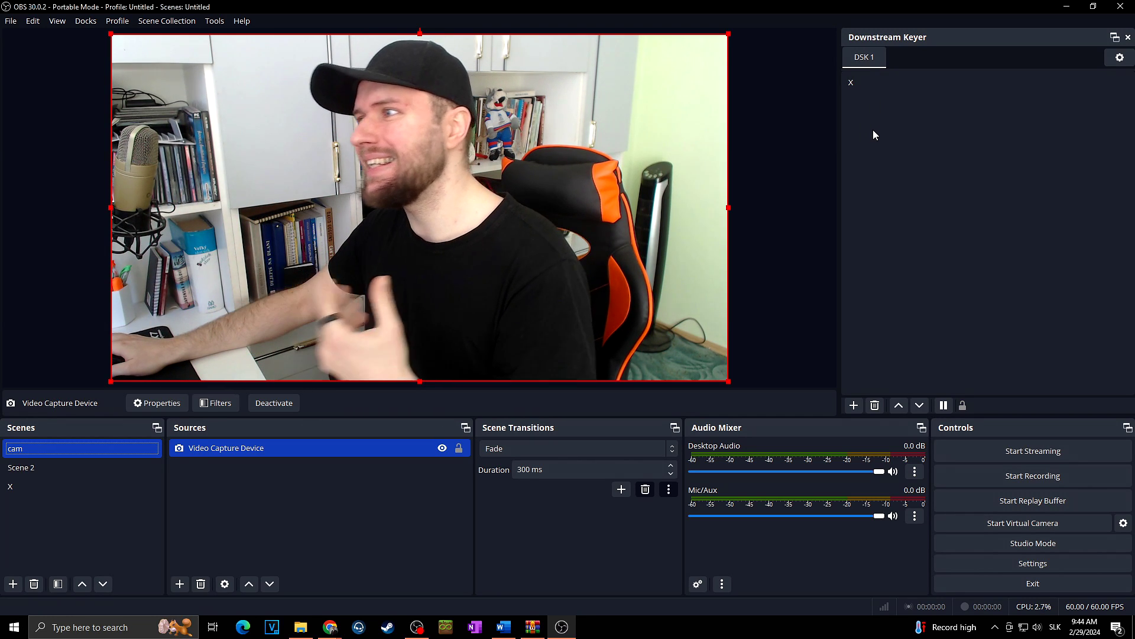
# - Add a new downstream keyer named 'cam'
pyautogui.click(1119, 58)
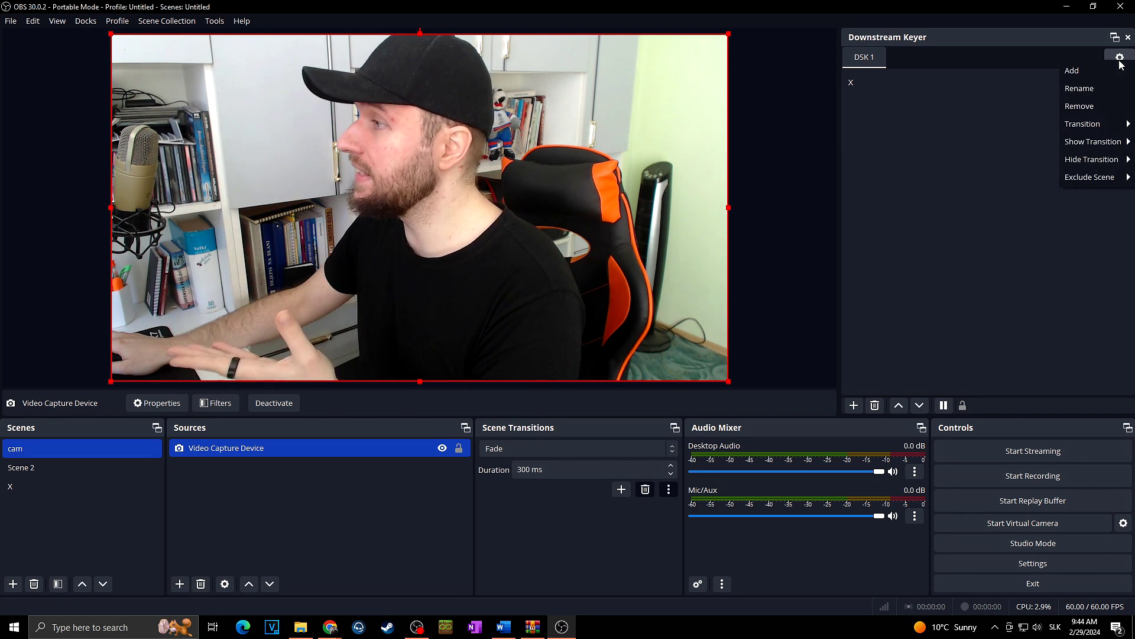
pyautogui.click(1092, 73)
pyautogui.write('cam')
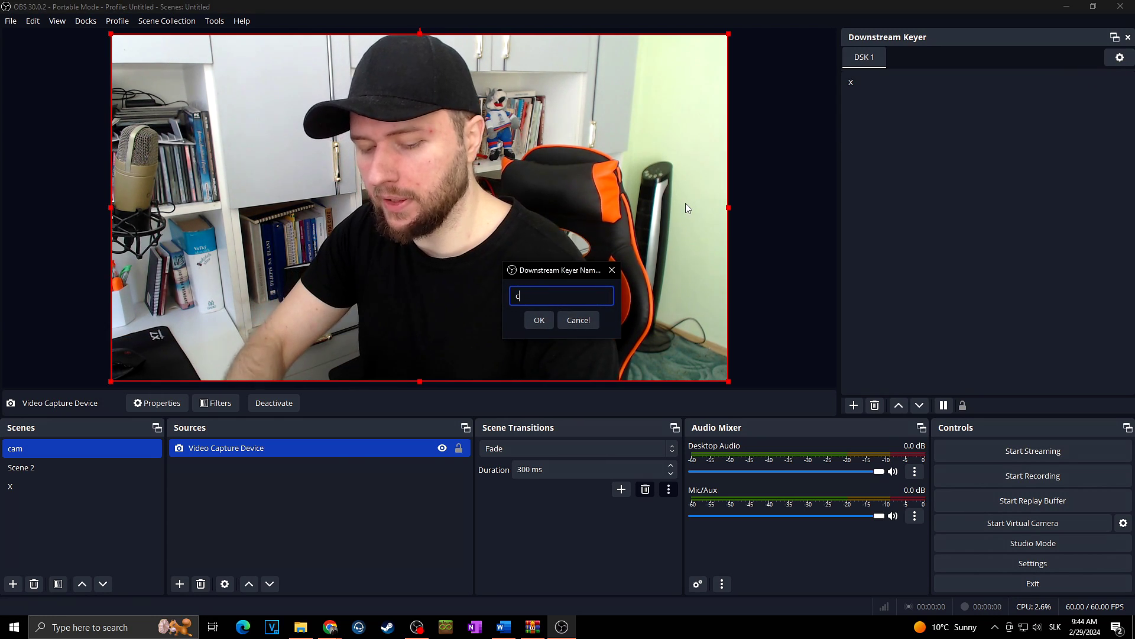
pyautogui.click(539, 322)
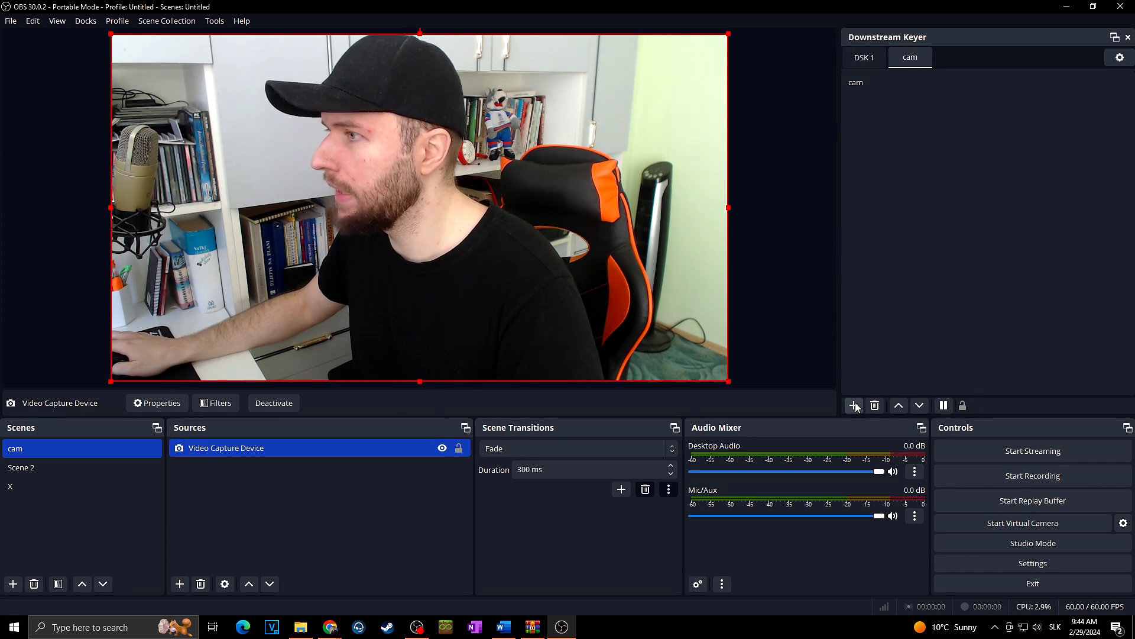
# - Add the cam scene to the cam keyer and activate it over Scene 2
pyautogui.click(899, 83)
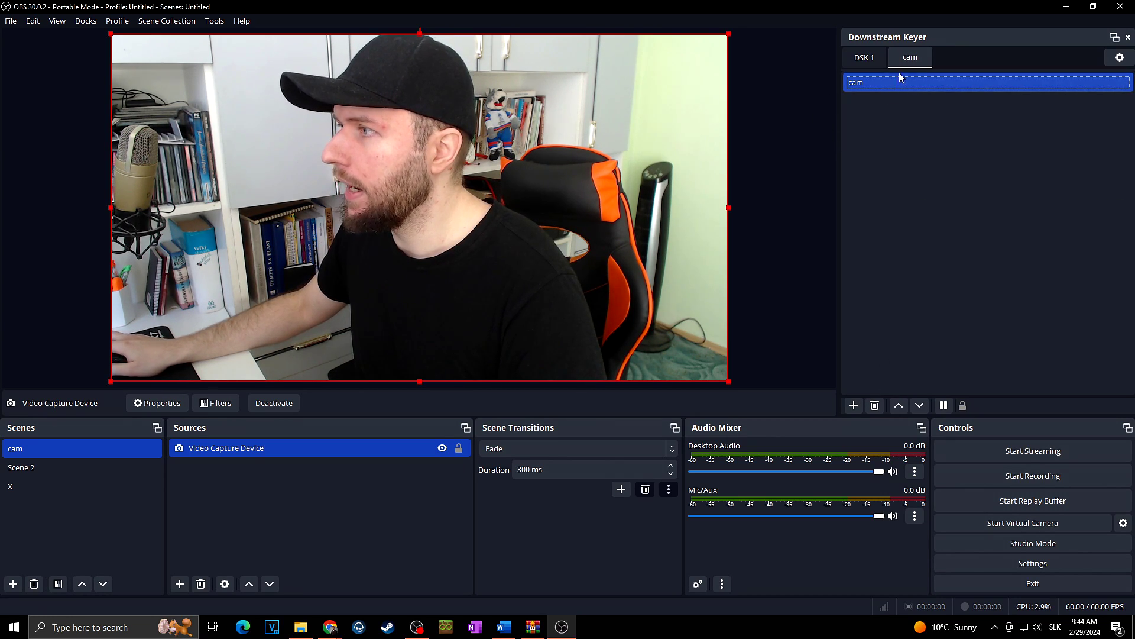
pyautogui.click(86, 469)
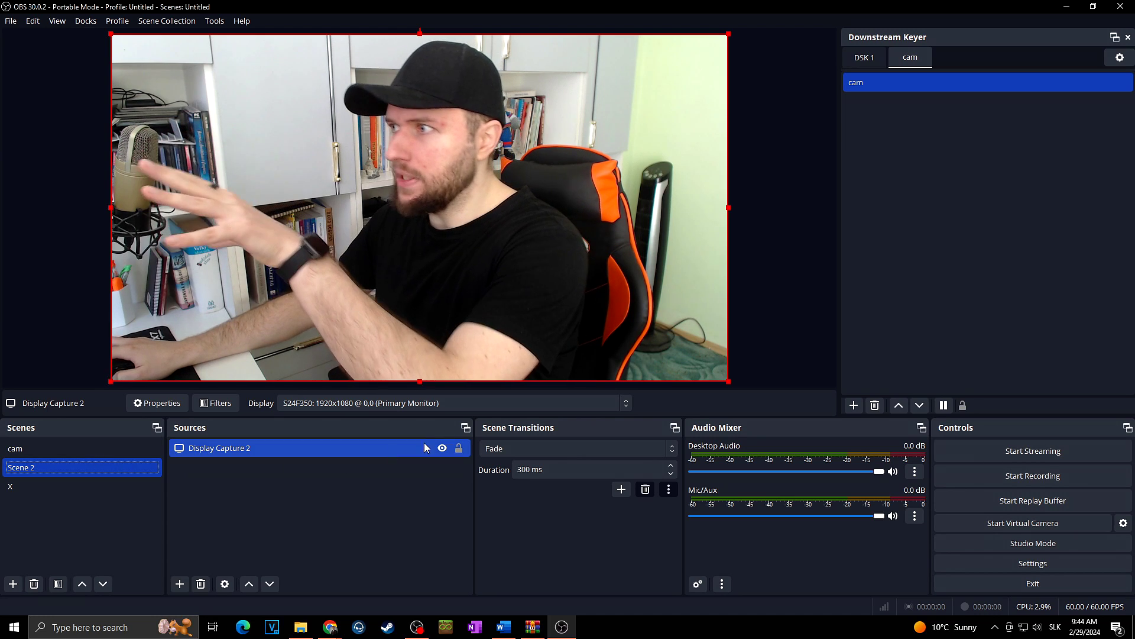
pyautogui.click(970, 252)
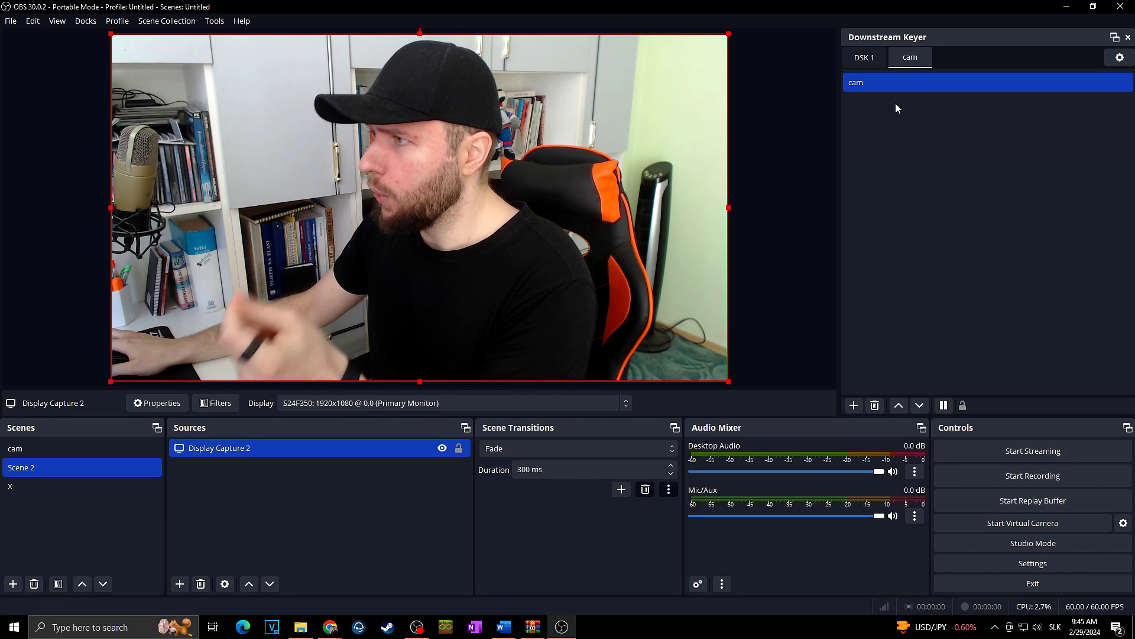
# - Turn off the cam overlay and shrink the cam scene's webcam into a small top-left box
pyautogui.click(944, 406)
pyautogui.doubleClick(77, 449)
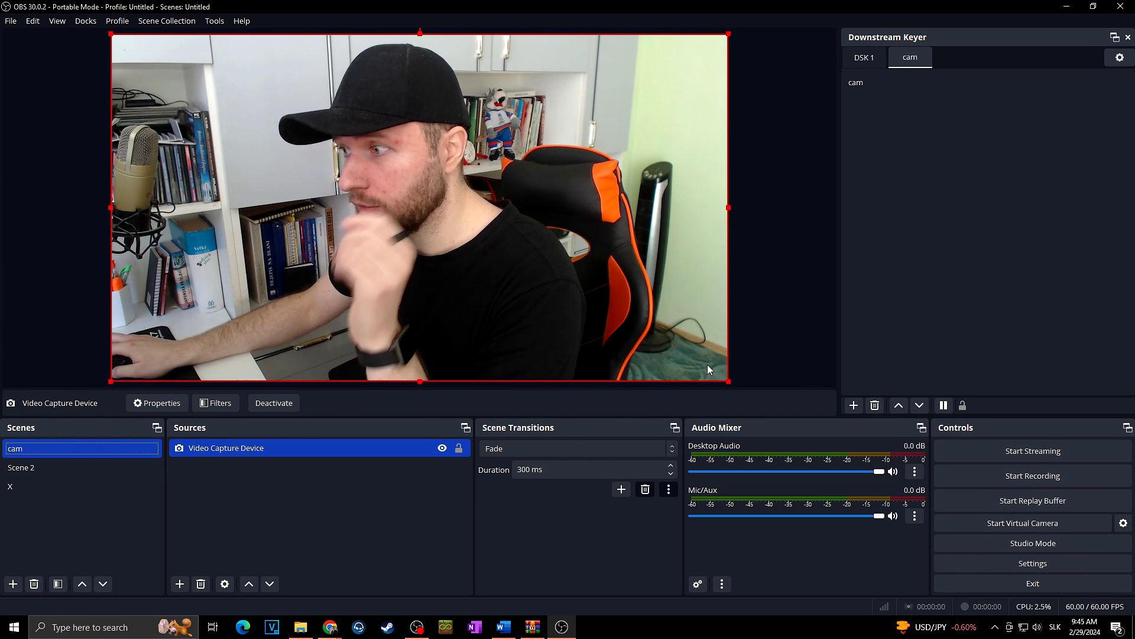
pyautogui.moveTo(727, 380); pyautogui.dragTo(351, 180)
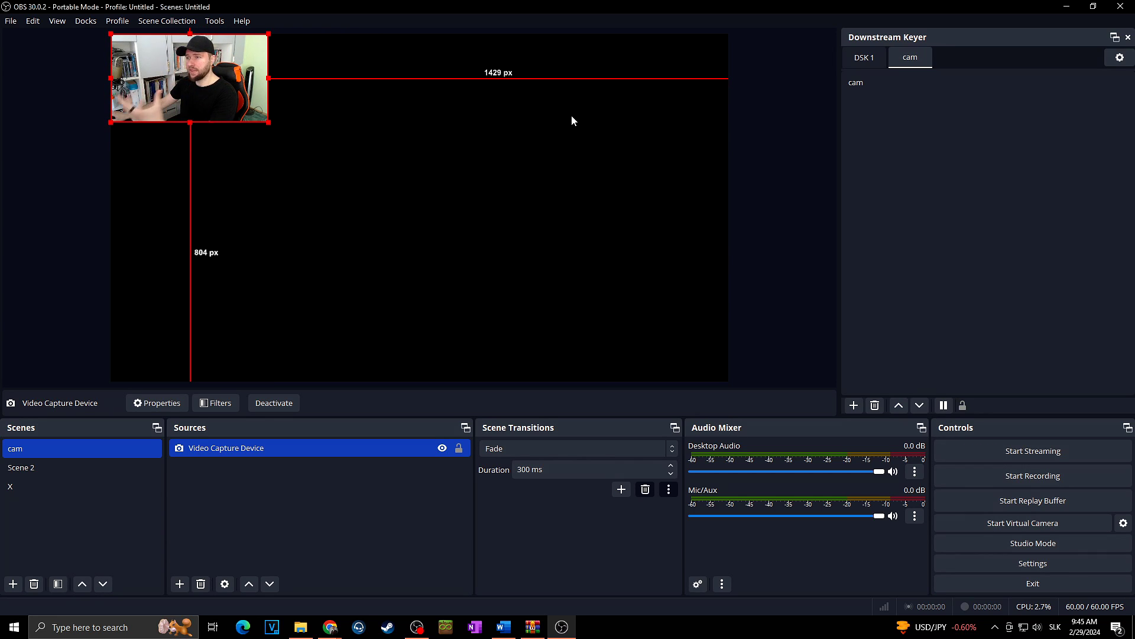
pyautogui.moveTo(235, 87); pyautogui.dragTo(252, 102)
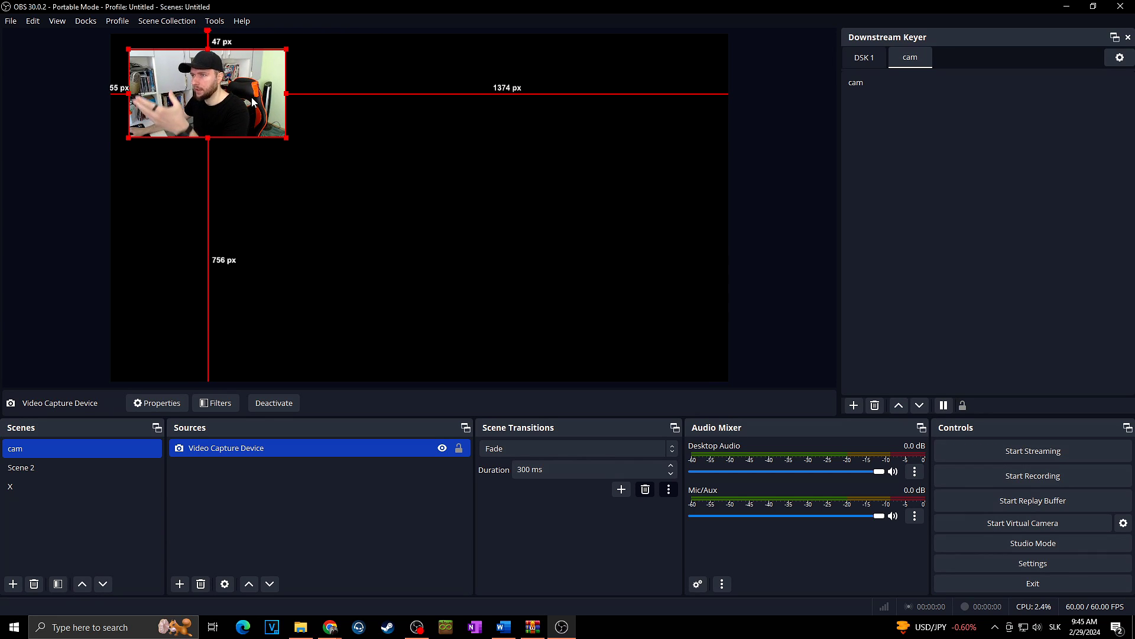
pyautogui.rightClick(48, 440)
# - Duplicate the cam scene as 'cam 2' and move its webcam to the bottom-left
pyautogui.click(132, 197)
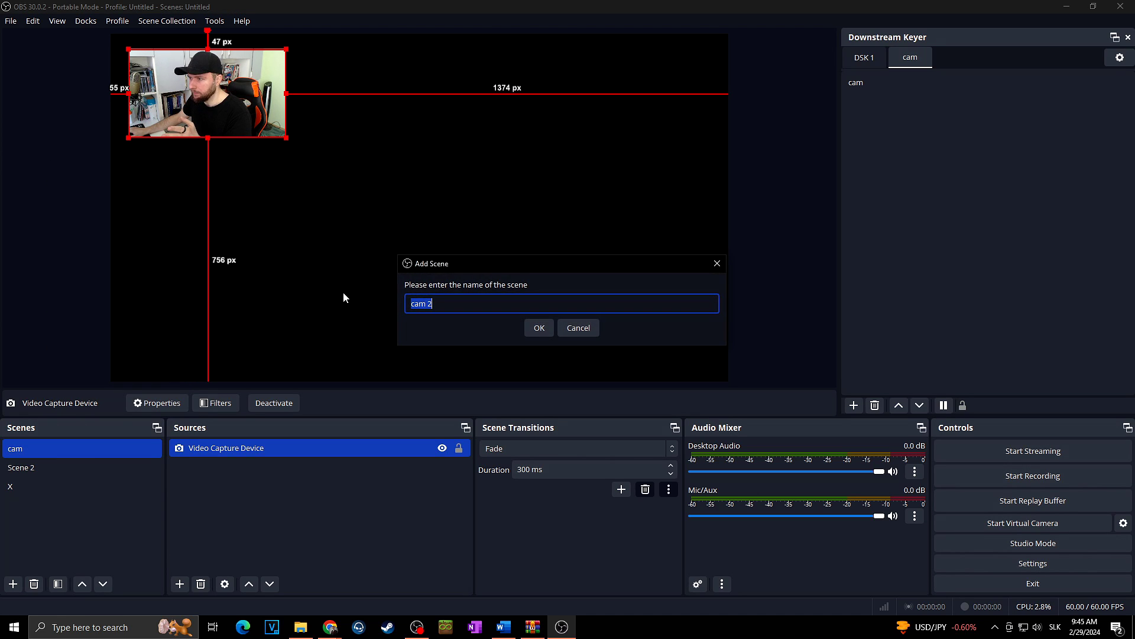
pyautogui.click(540, 328)
pyautogui.moveTo(268, 106); pyautogui.dragTo(275, 328)
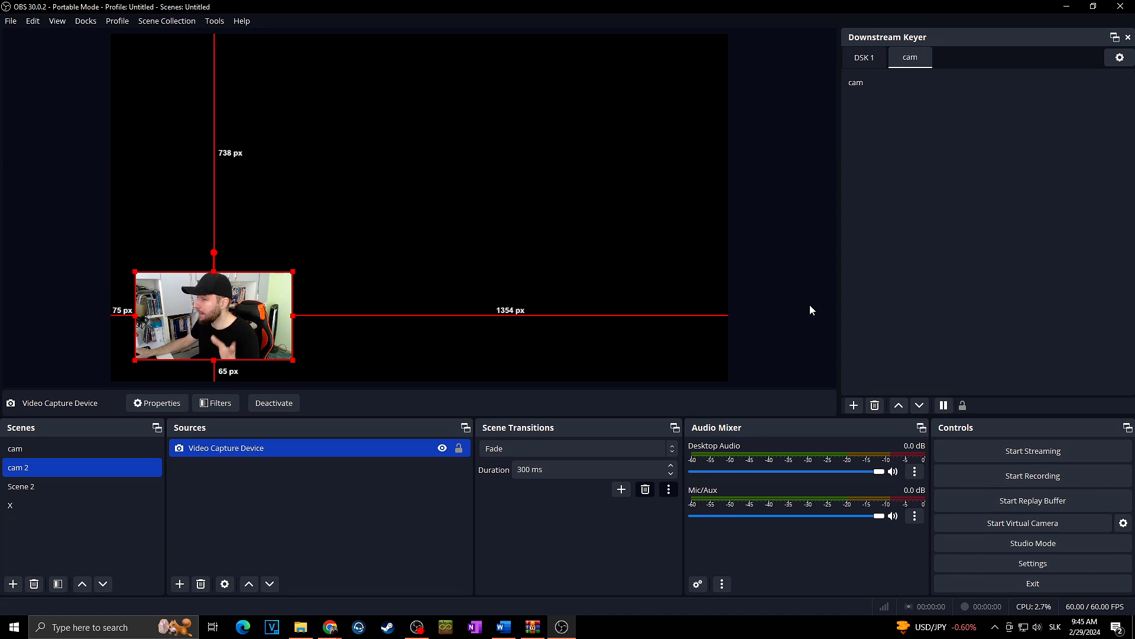
# - Add cam 2 to the cam keyer and compare cam and cam 2 overlays on Scene 2
pyautogui.click(854, 405)
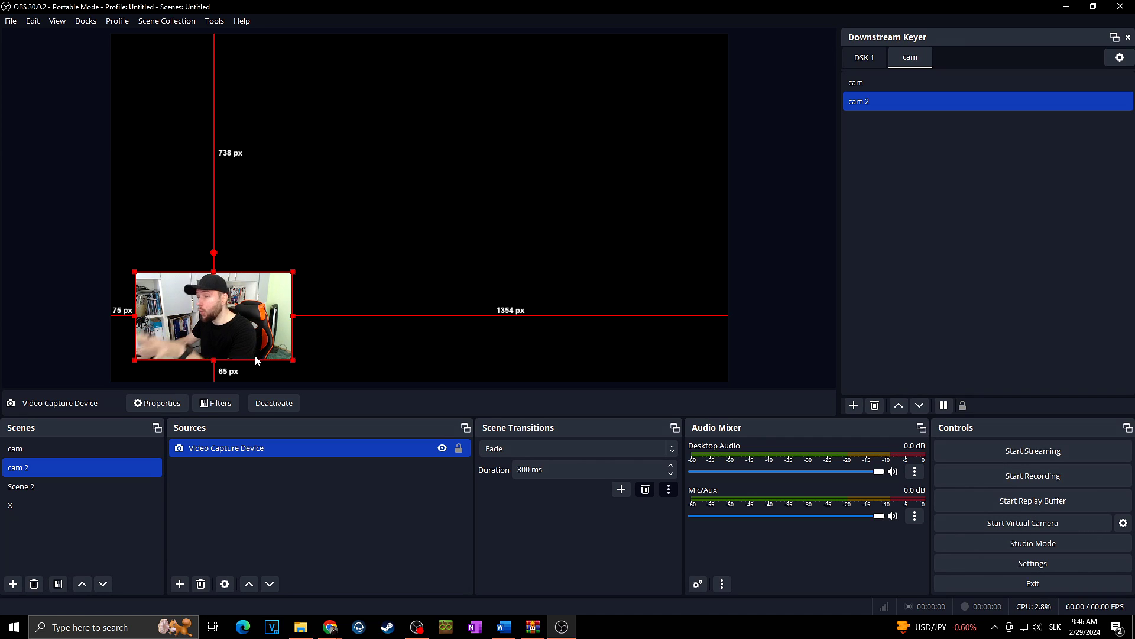
pyautogui.keyDown('ctrl'); pyautogui.click(44, 490); pyautogui.keyUp('ctrl')
pyautogui.click(44, 491)
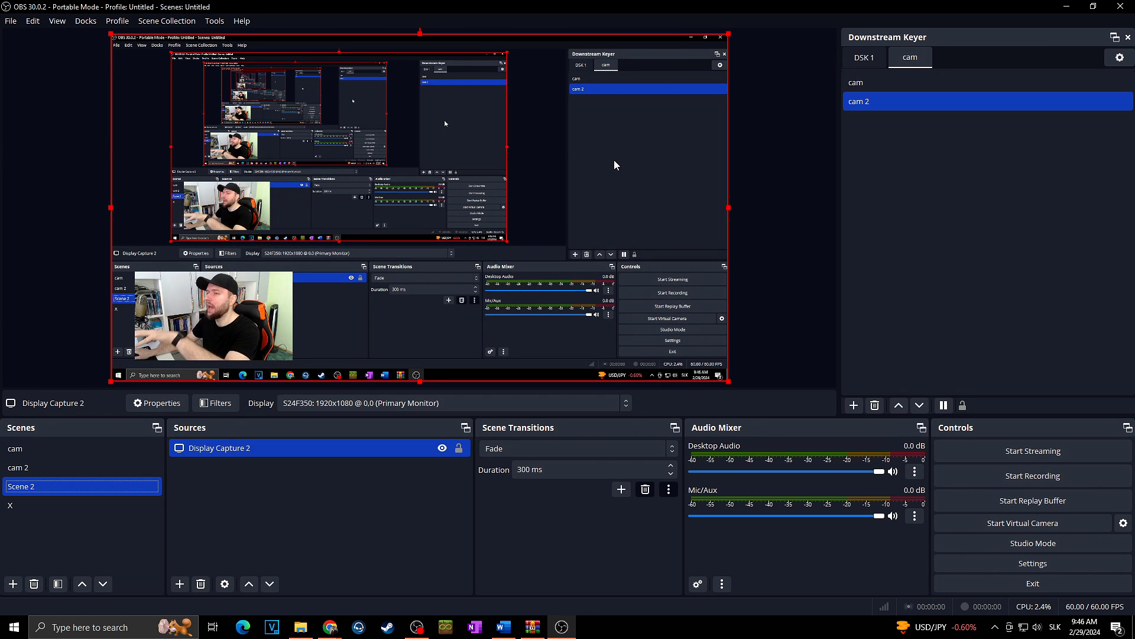
pyautogui.click(878, 86)
pyautogui.click(883, 102)
pyautogui.click(888, 86)
pyautogui.click(889, 102)
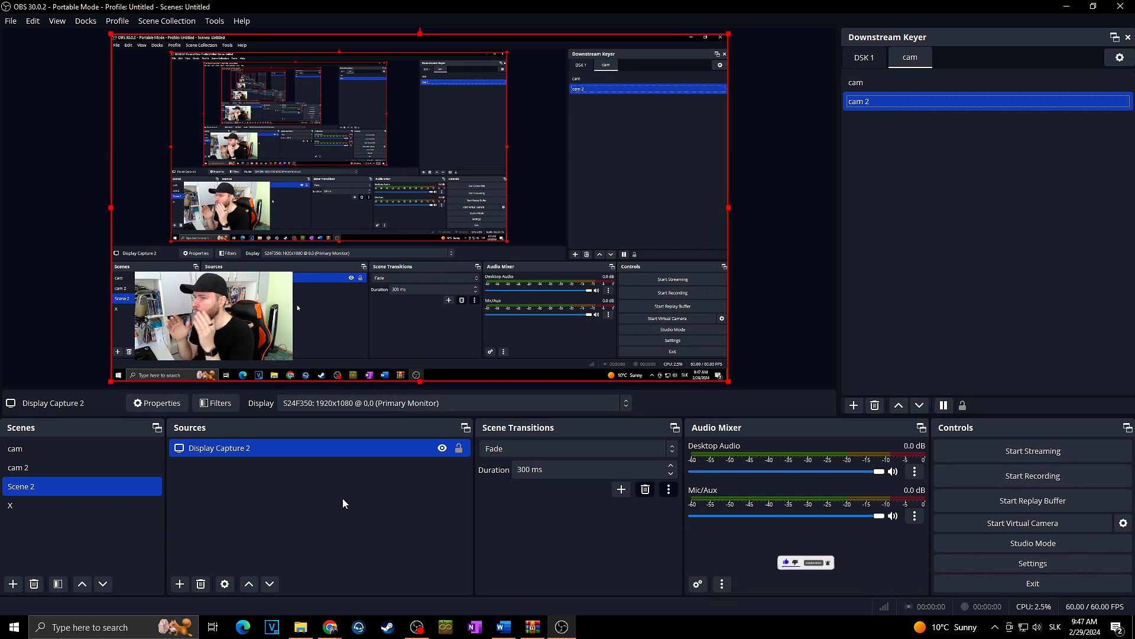
# - Show the top-left cam overlay and turn on the X banner in the DSK 1 keyer
pyautogui.click(900, 82)
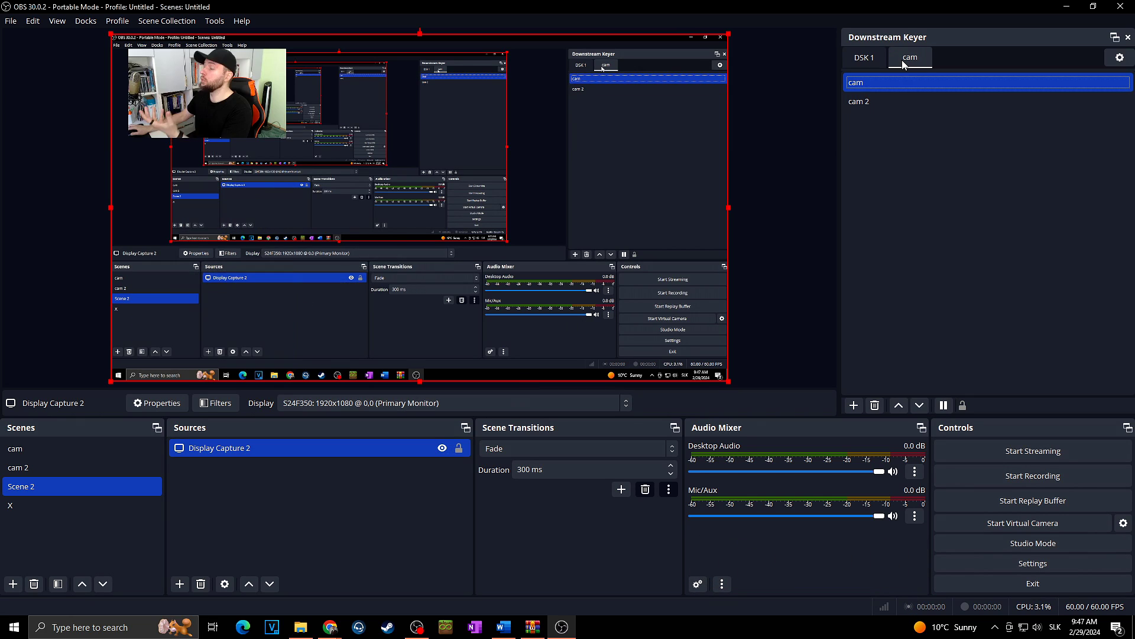
pyautogui.click(870, 58)
pyautogui.click(872, 81)
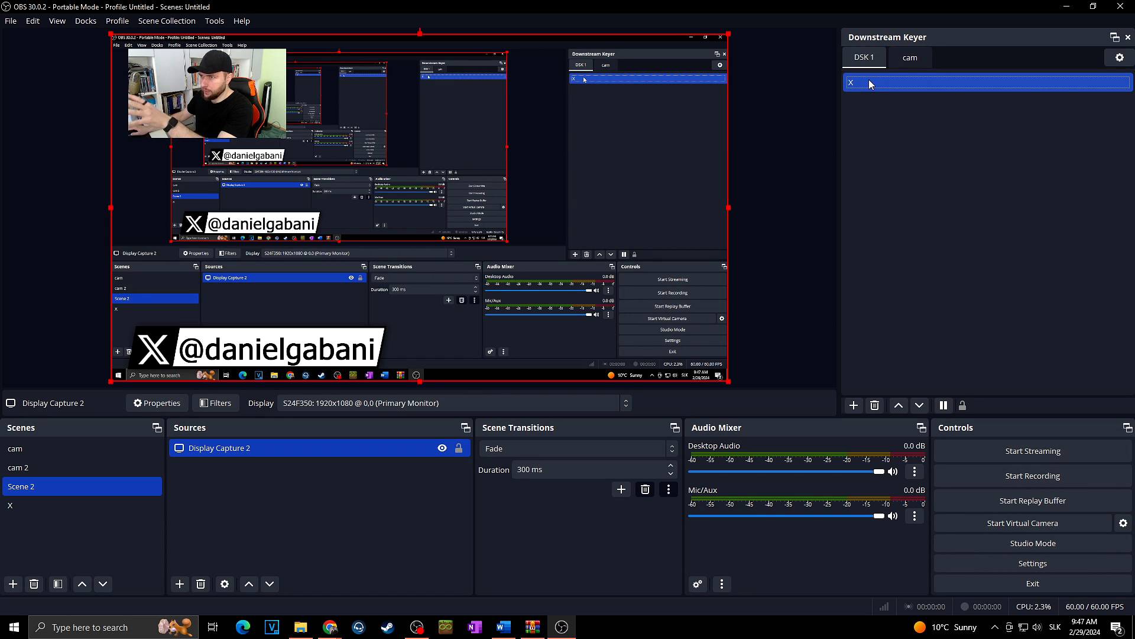
# - Toggle the webcam overlay between cam 2 and cam, ending on cam, then return to DSK 1
pyautogui.click(905, 58)
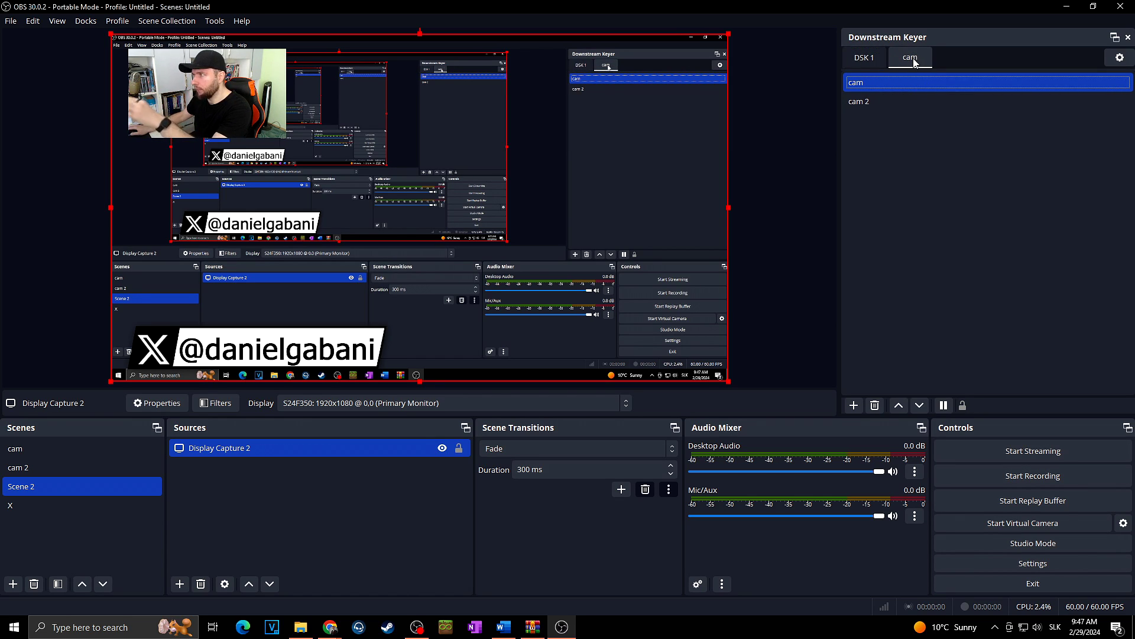
pyautogui.click(879, 100)
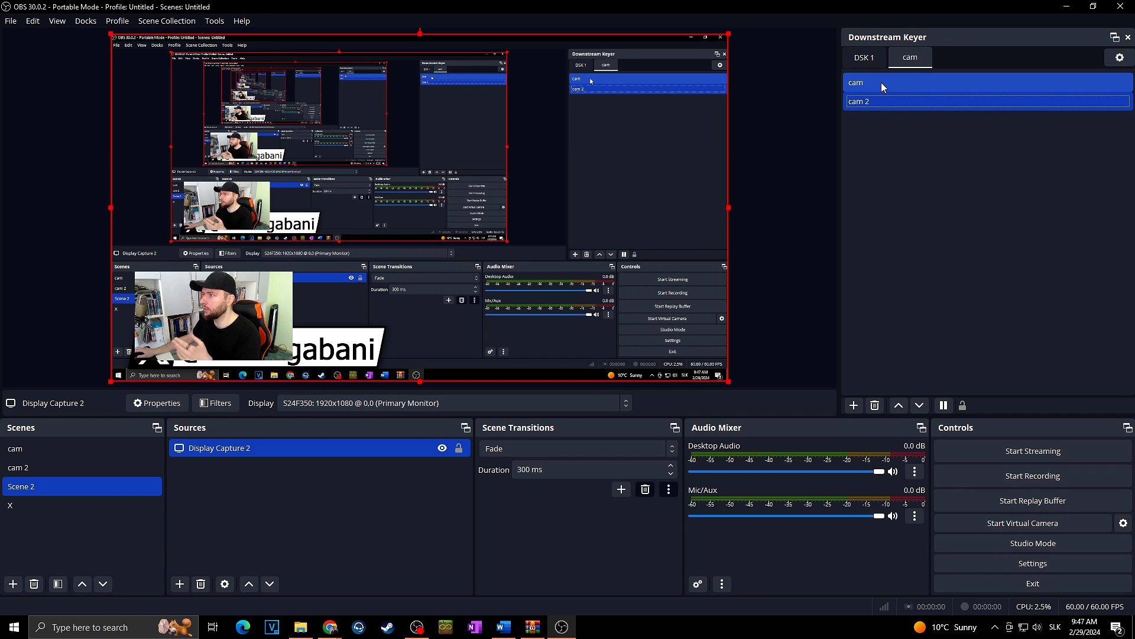
pyautogui.click(888, 88)
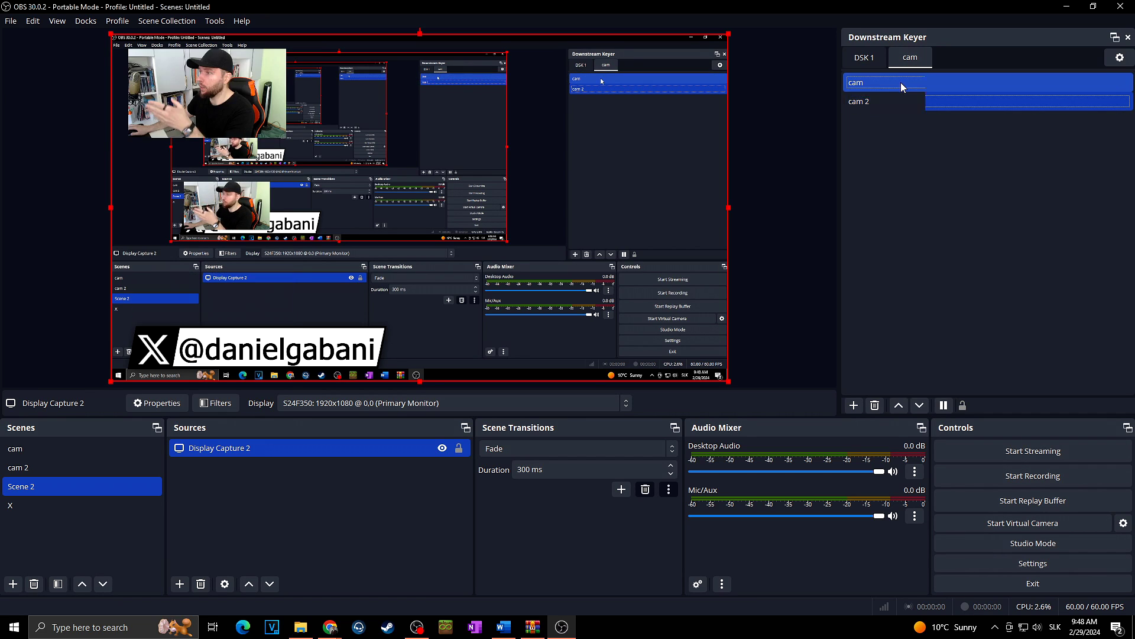
pyautogui.click(892, 103)
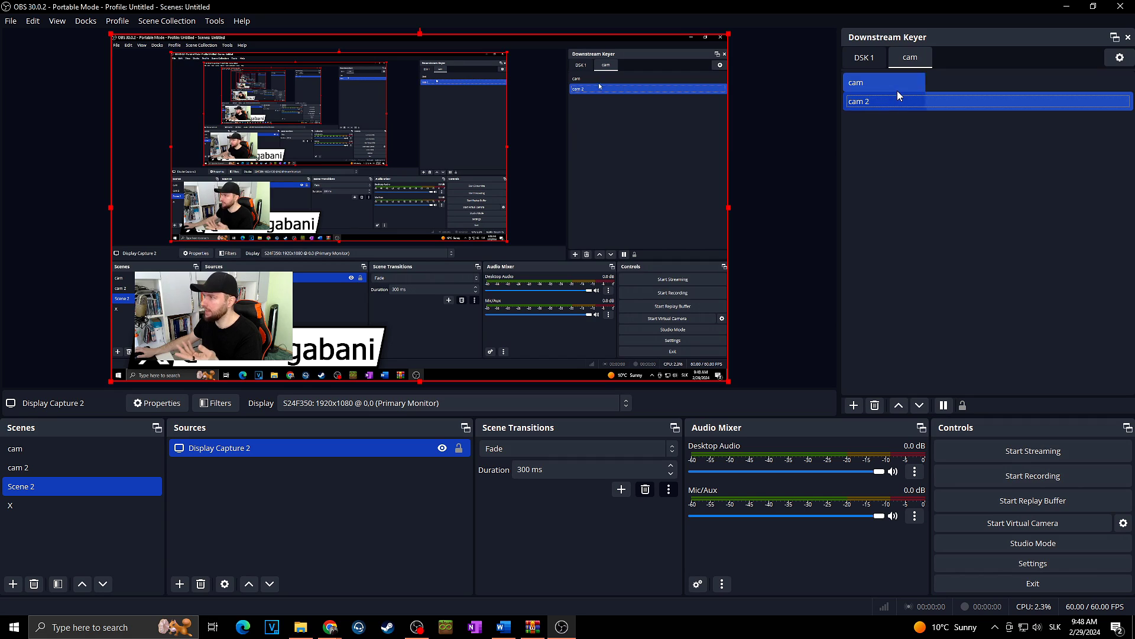
pyautogui.click(896, 83)
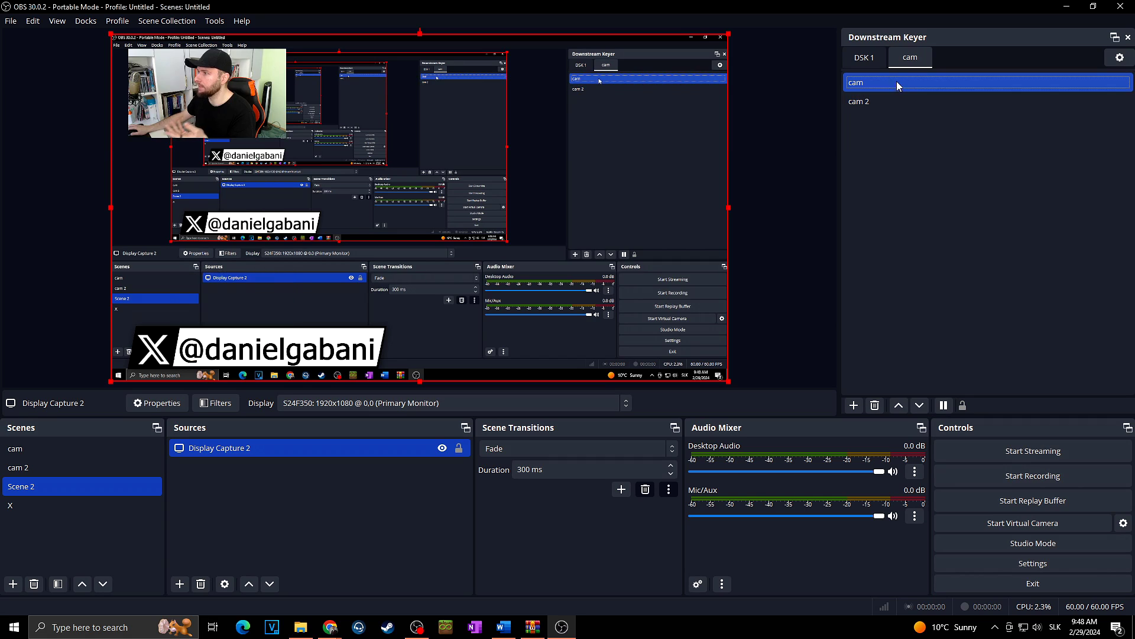
pyautogui.click(871, 59)
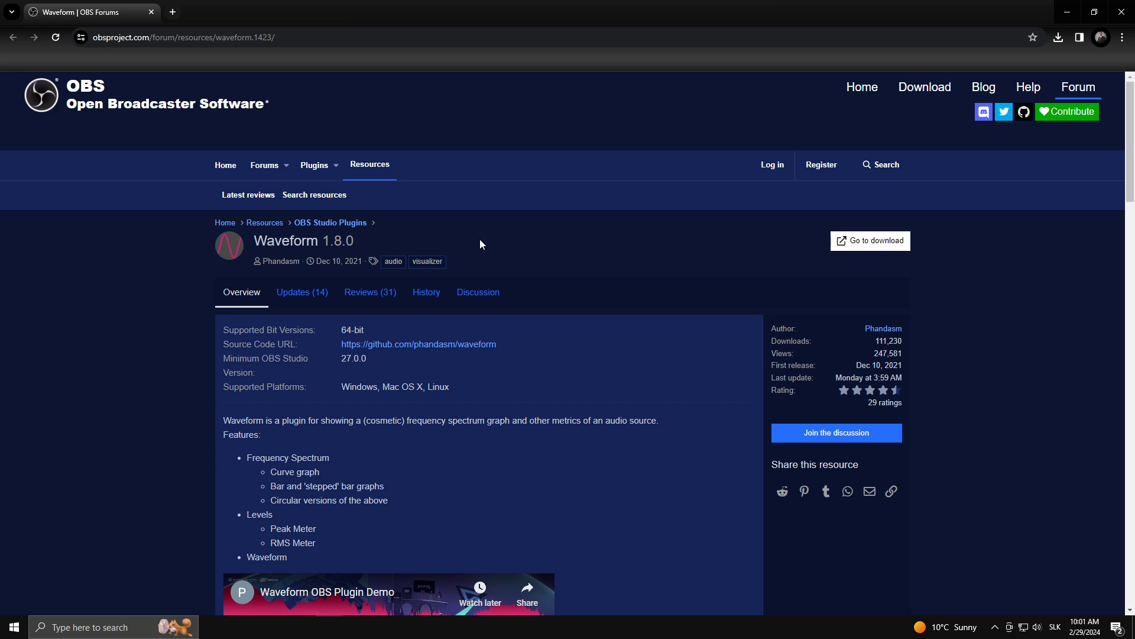
# - Download Waveform_v1.8.0_x86_64.zip from the Waveform v1.8.0 release assets
pyautogui.click(879, 250)
pyautogui.scroll(-8, 720, 251)
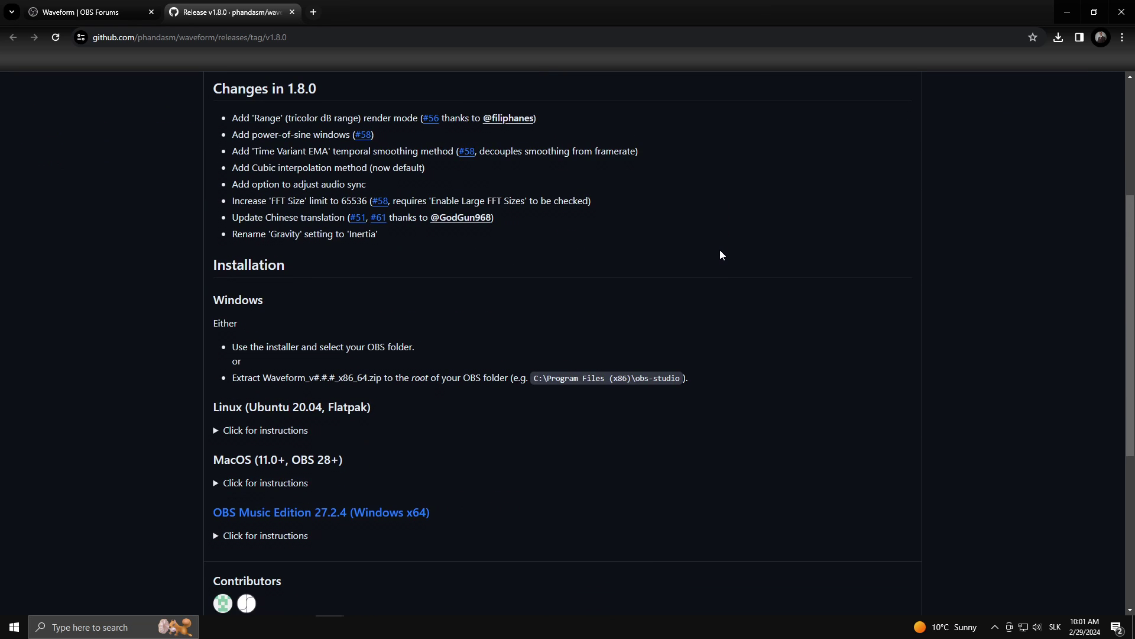
pyautogui.scroll(-1, 720, 253)
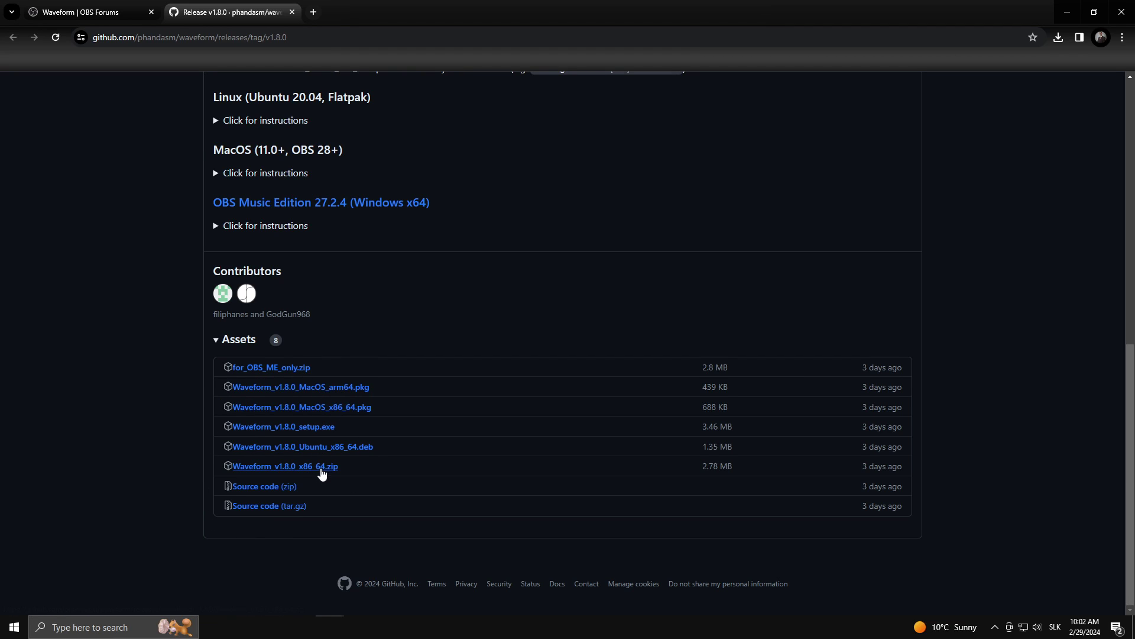
pyautogui.click(328, 467)
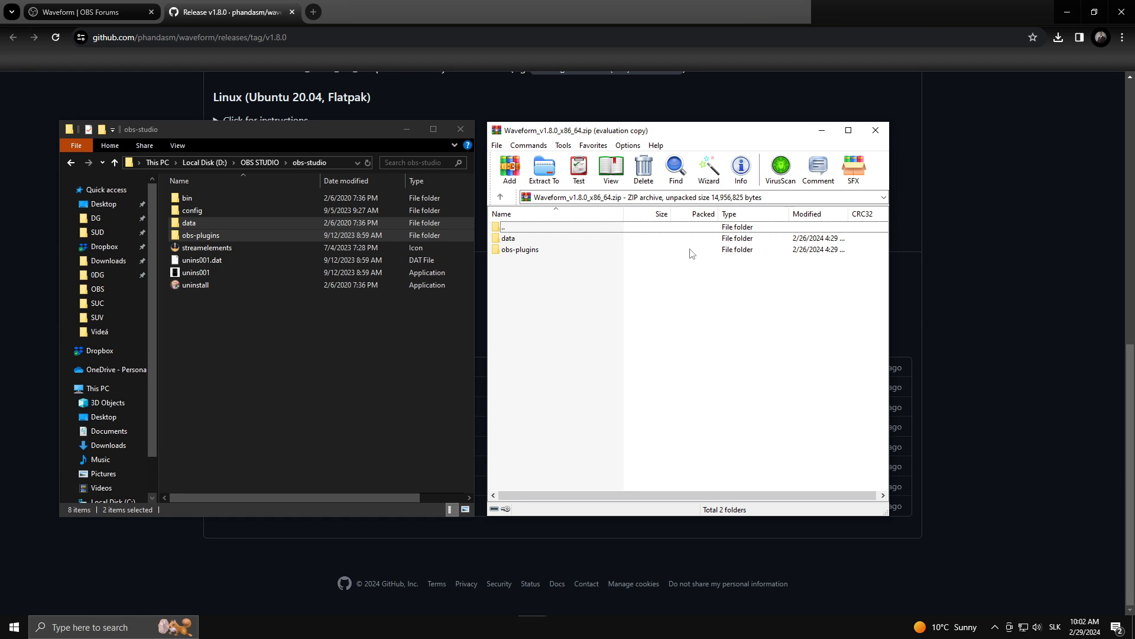
# - Drag Waveform's data and obs-plugins folders from WinRAR into the obs-studio folder
pyautogui.moveTo(513, 264); pyautogui.dragTo(514, 242)
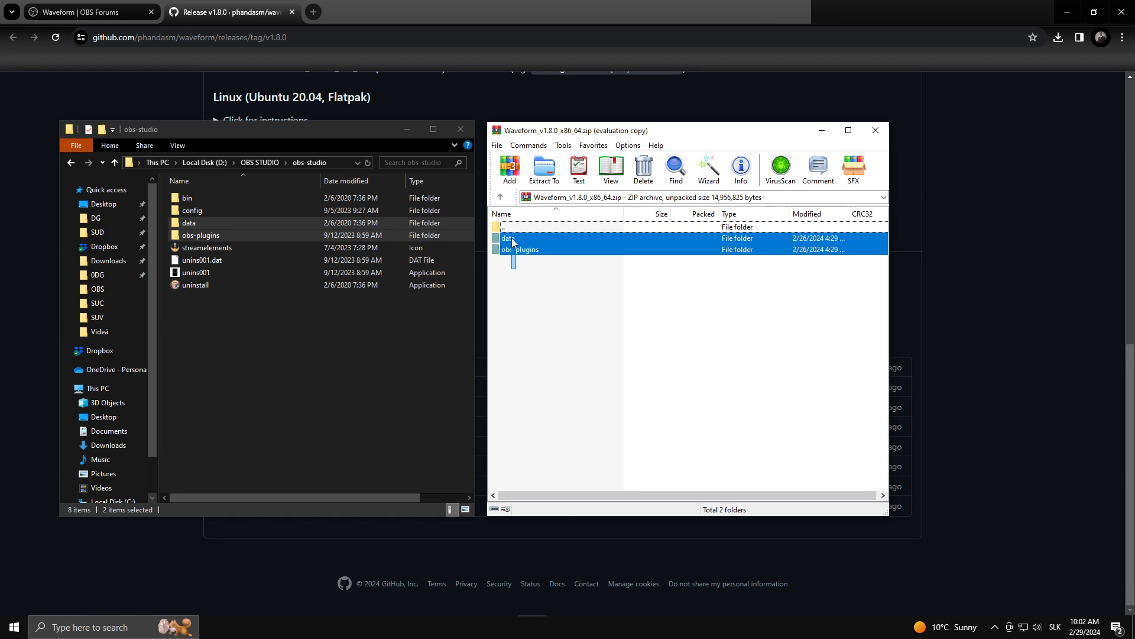
pyautogui.moveTo(521, 240); pyautogui.dragTo(258, 307)
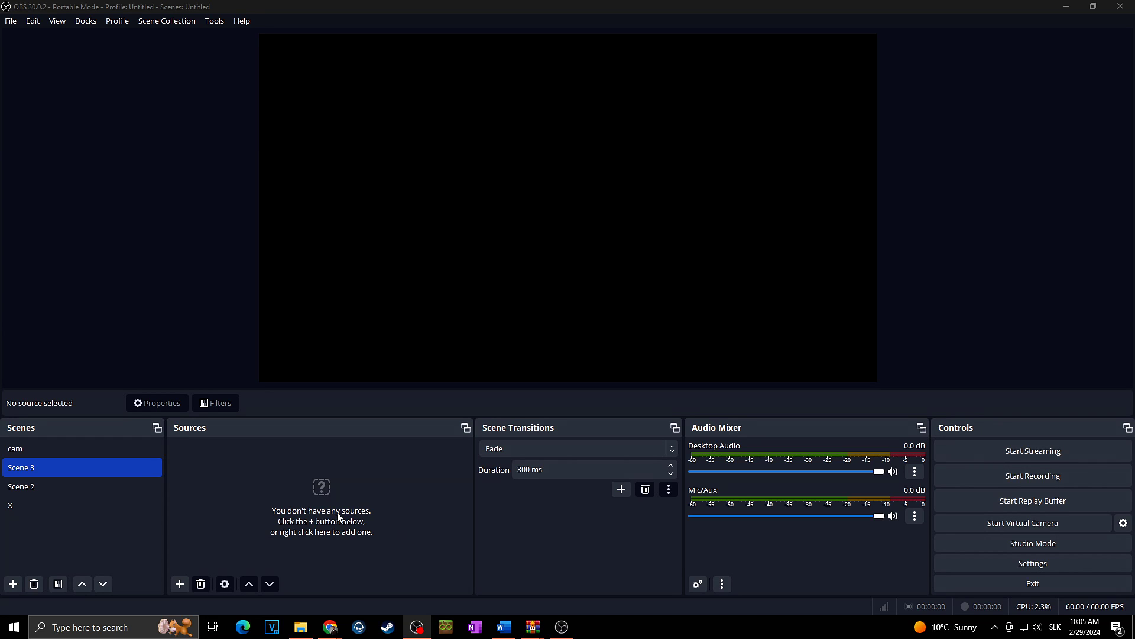
# - In the cam scene, create a new Waveform Visualizer source with the default name
pyautogui.keyDown('ctrl'); pyautogui.click(87, 448); pyautogui.keyUp('ctrl')
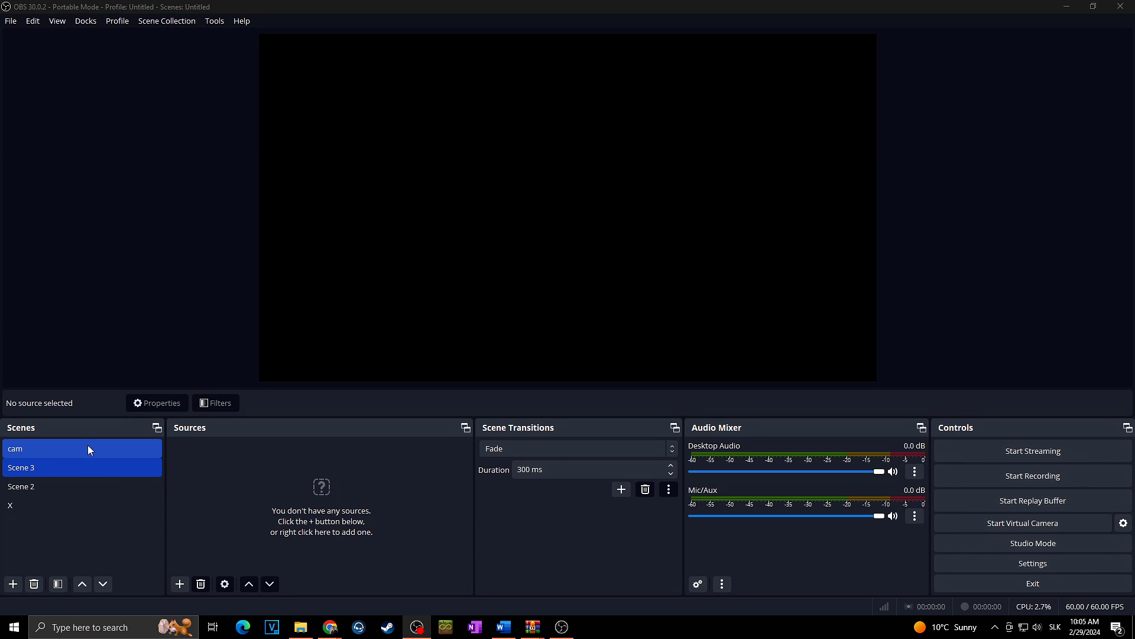
pyautogui.click(88, 449)
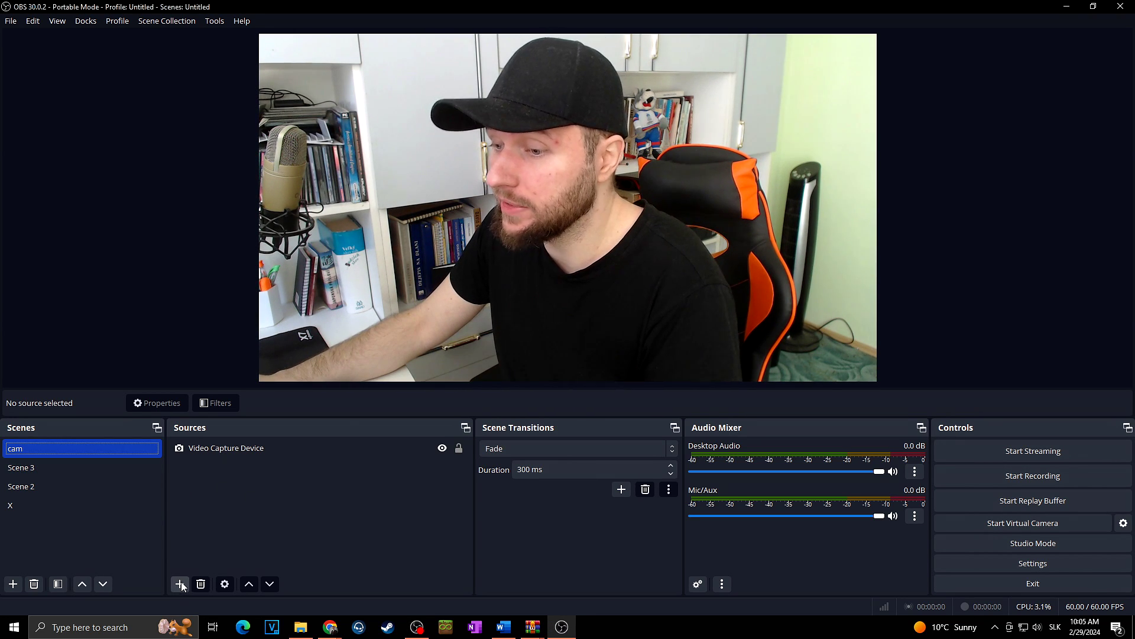
pyautogui.click(180, 585)
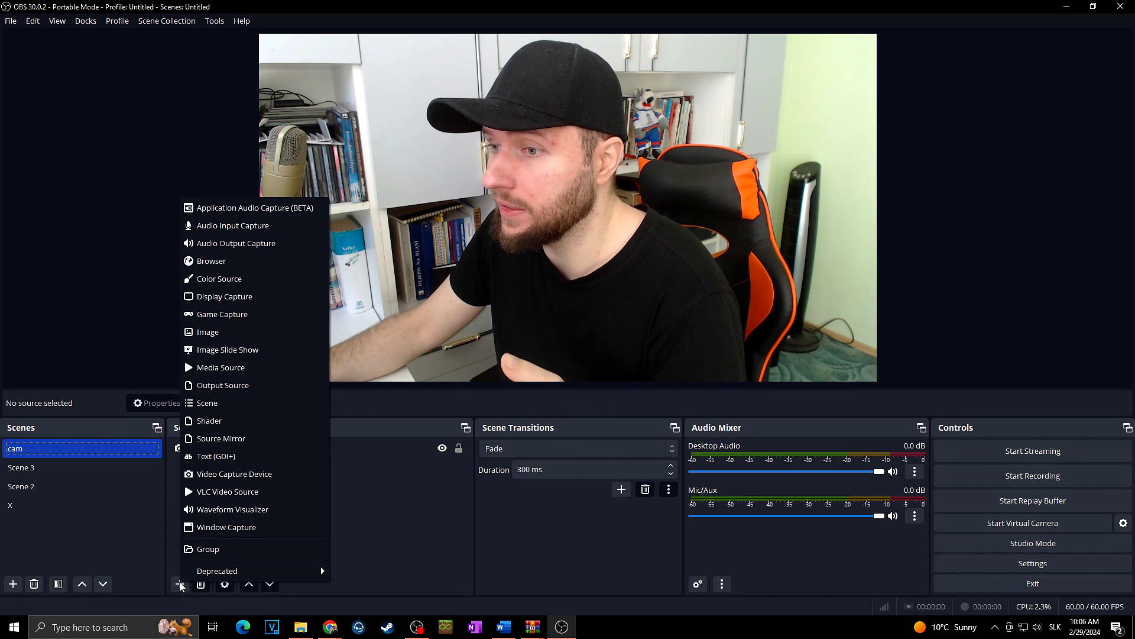
pyautogui.click(239, 513)
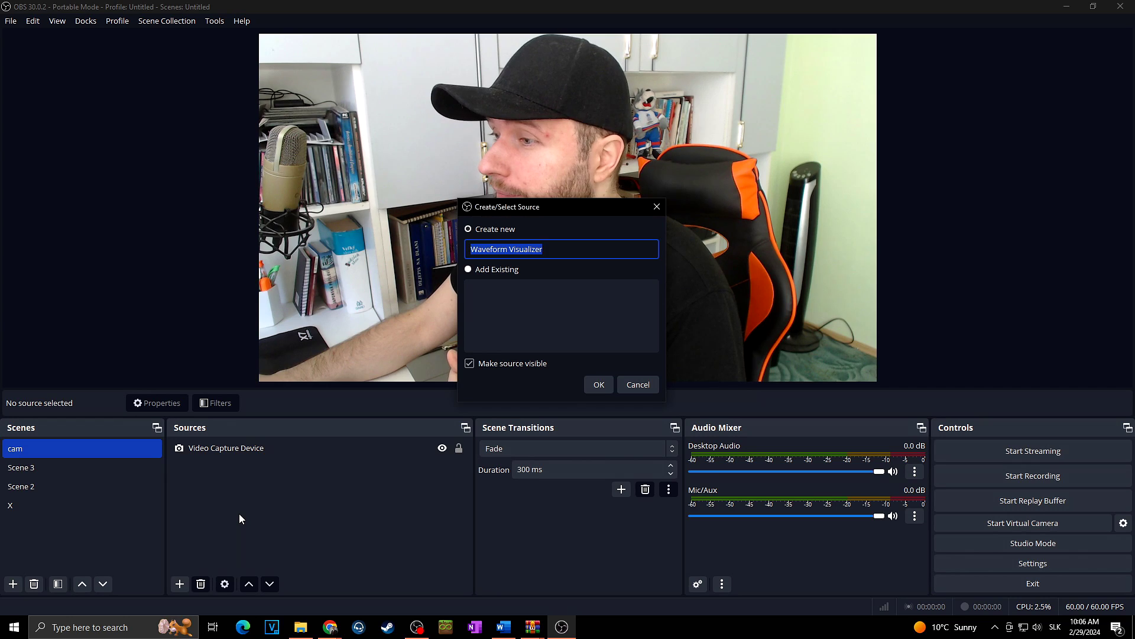
pyautogui.click(608, 383)
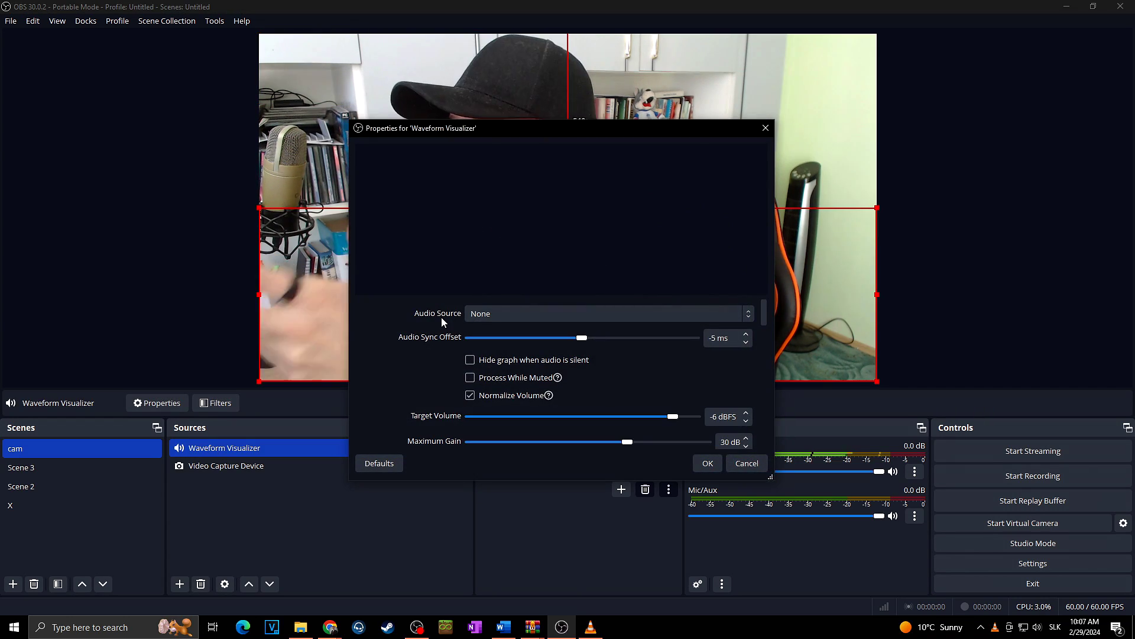
# - Reopen the Waveform Visualizer properties and set its Audio Source to Desktop Audio
pyautogui.click(502, 314)
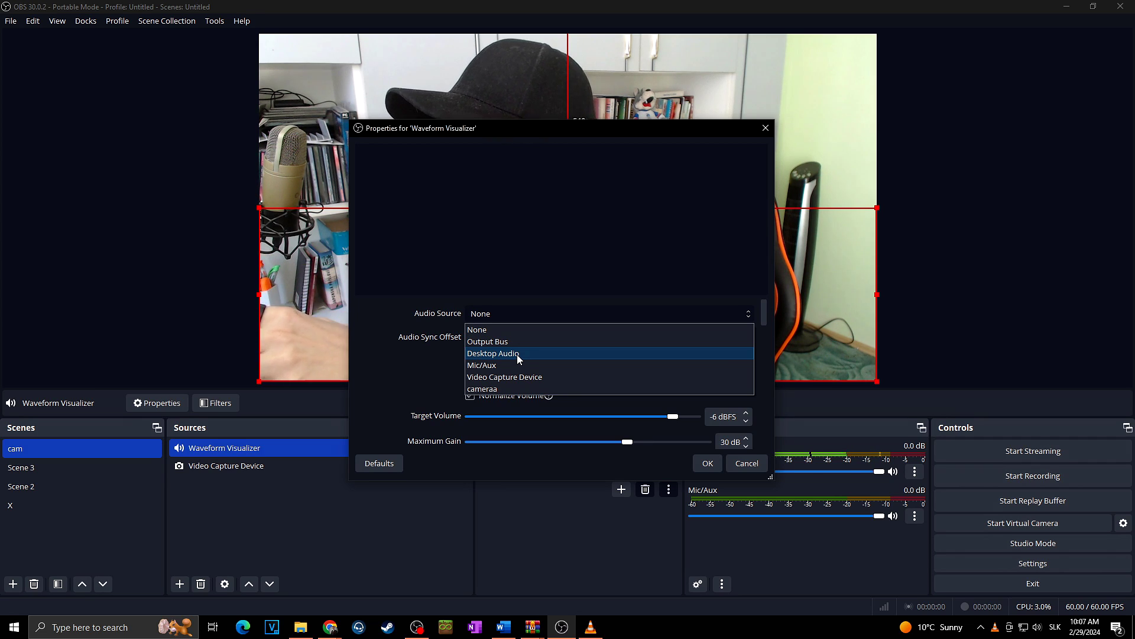
pyautogui.click(516, 353)
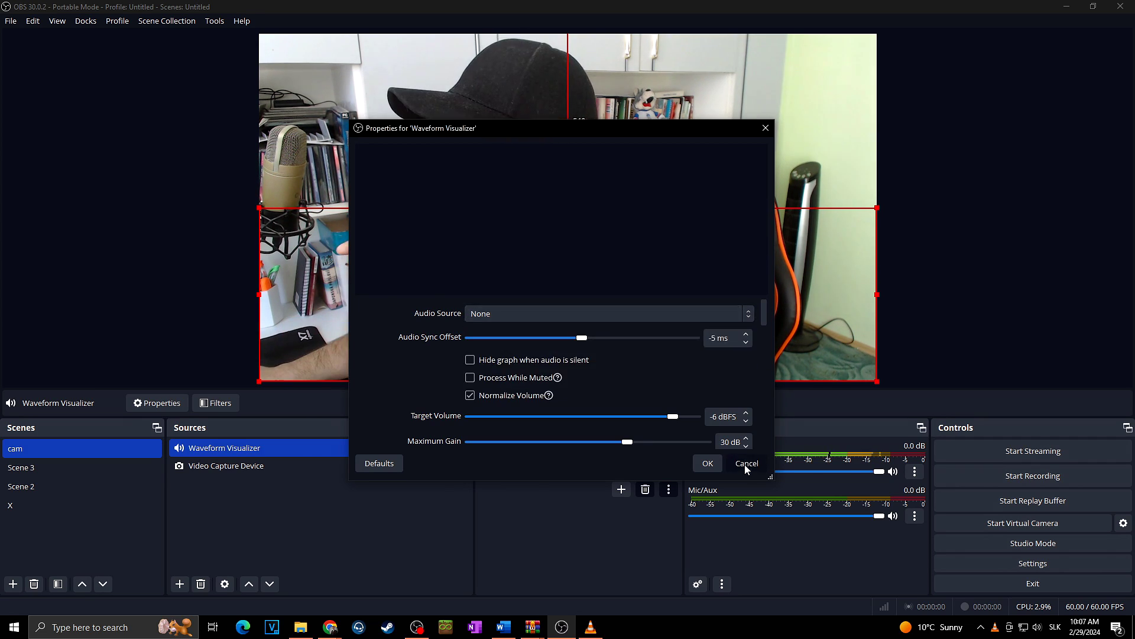
pyautogui.click(747, 463)
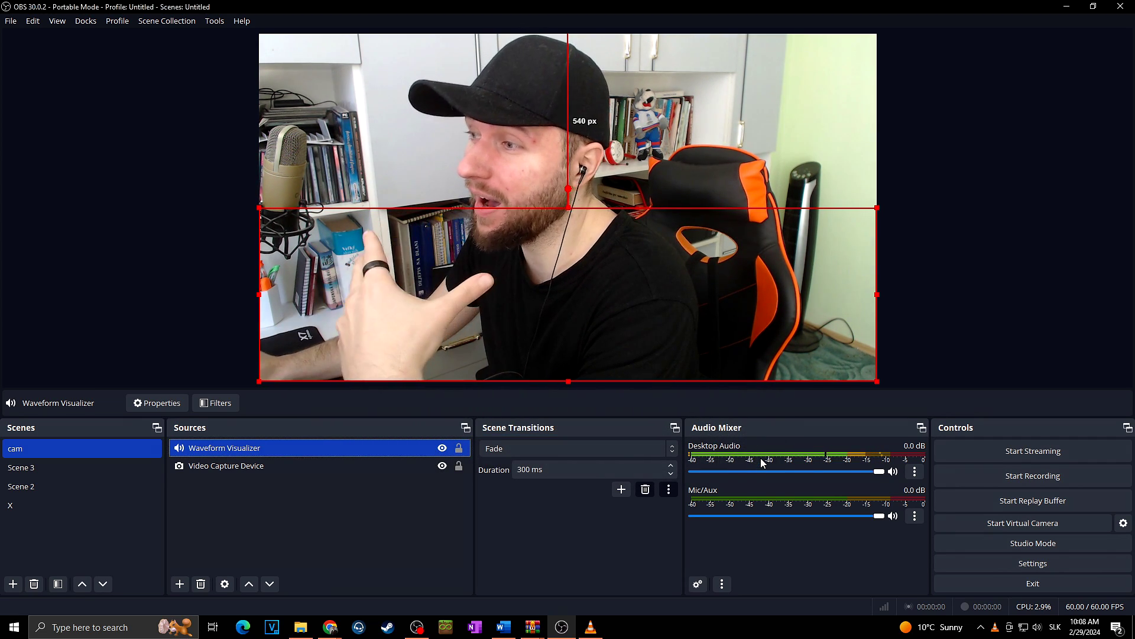
pyautogui.click(225, 448)
pyautogui.rightClick(224, 449)
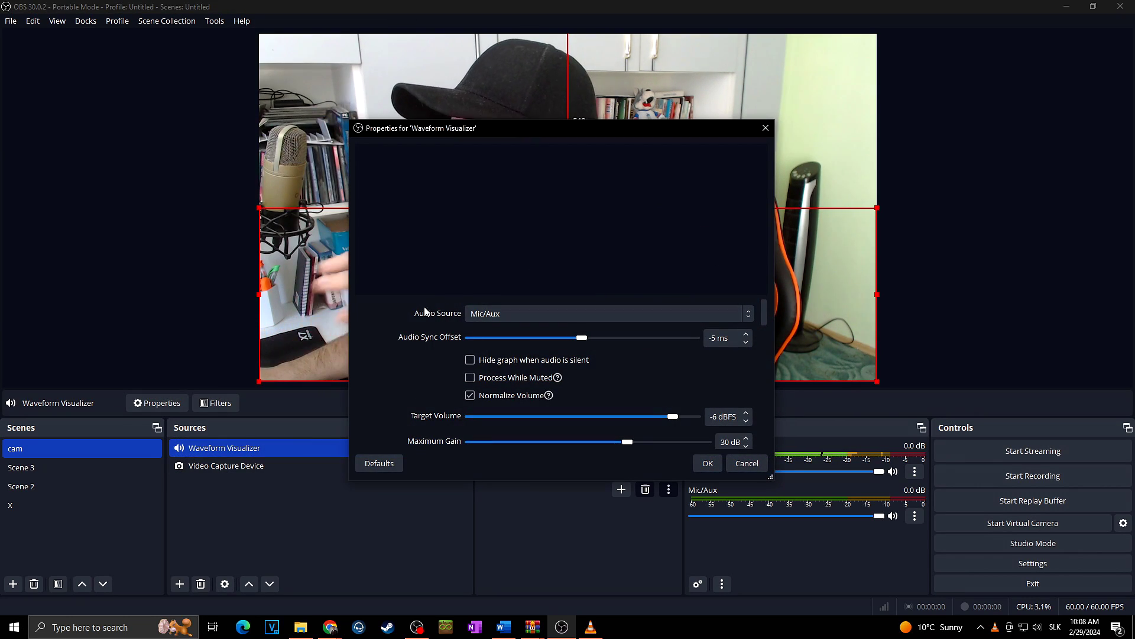
pyautogui.click(476, 314)
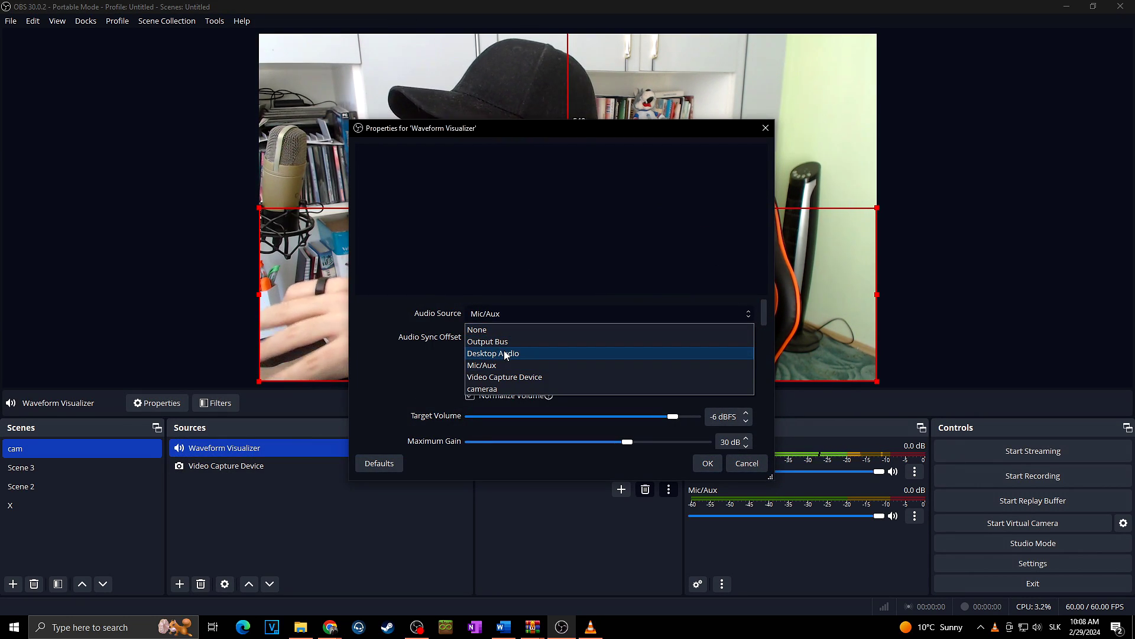
pyautogui.click(505, 354)
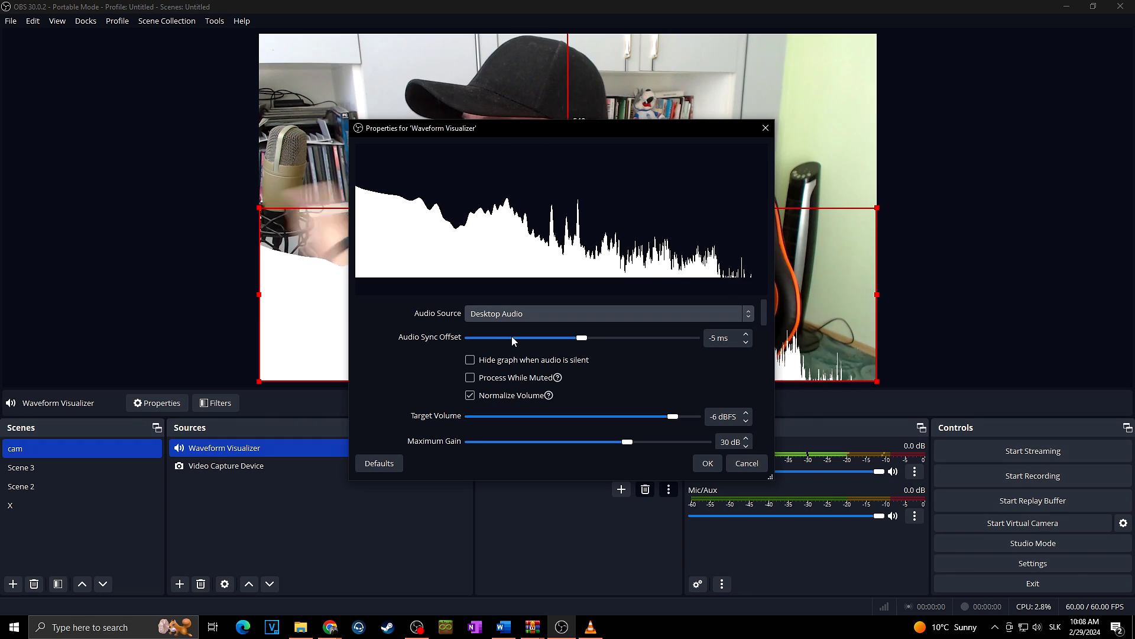
# - Lower the visualizer's Target Volume to -10 dBFS
pyautogui.scroll(-2, 604, 361)
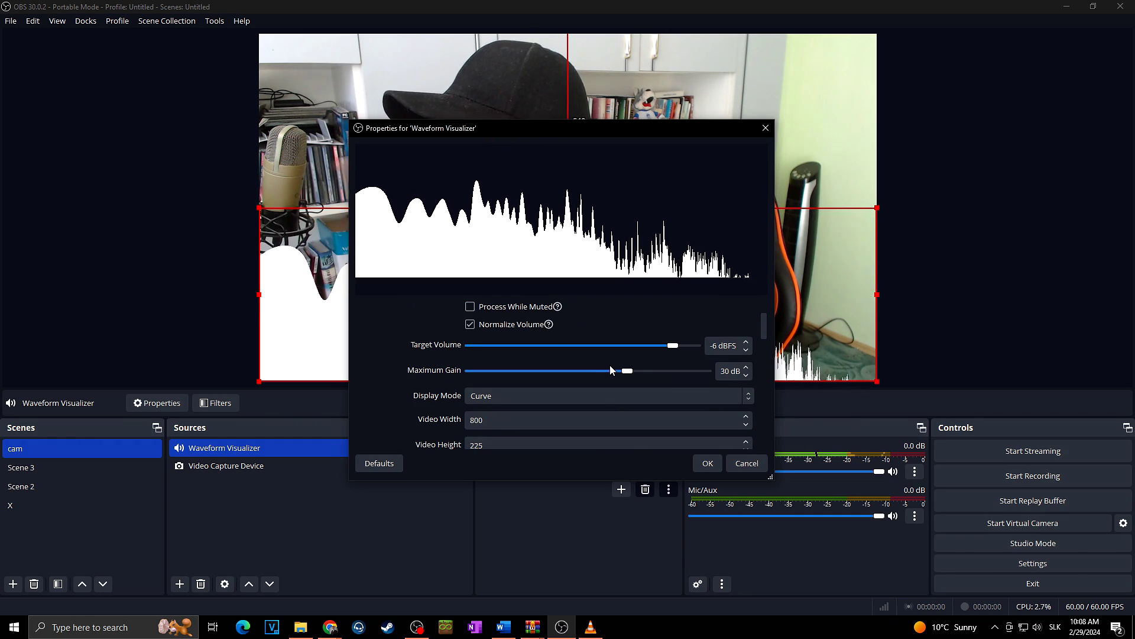
pyautogui.moveTo(672, 346); pyautogui.dragTo(638, 371)
pyautogui.scroll(-1, 479, 362)
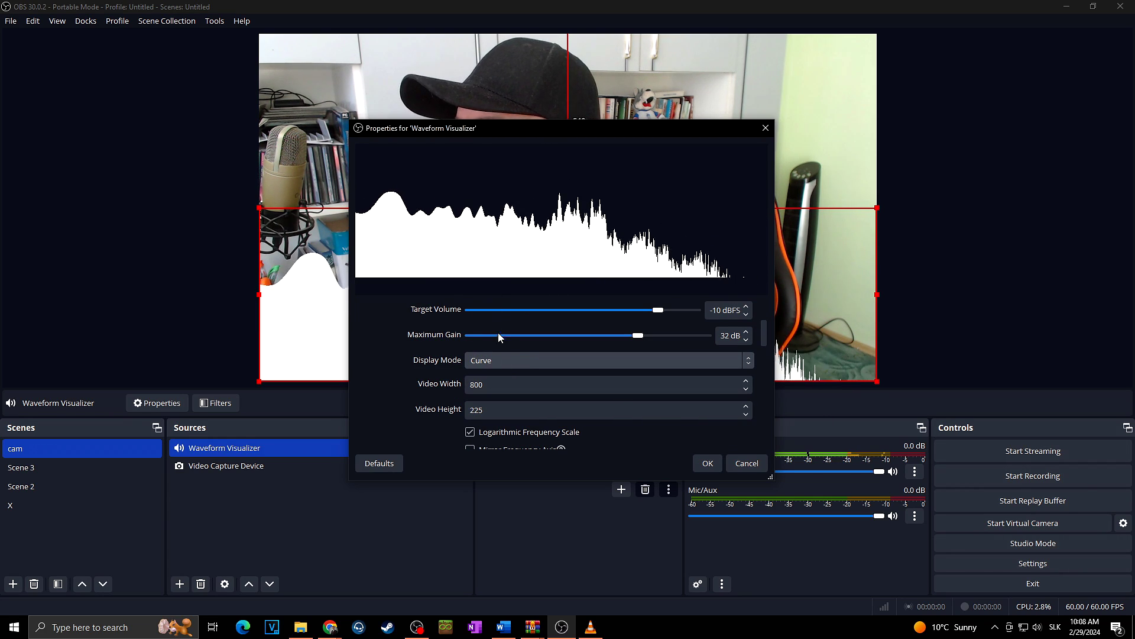
# - Try the Bars, Level Meter and Waveform display modes, settling on Stepped Bars
pyautogui.click(520, 363)
pyautogui.click(518, 384)
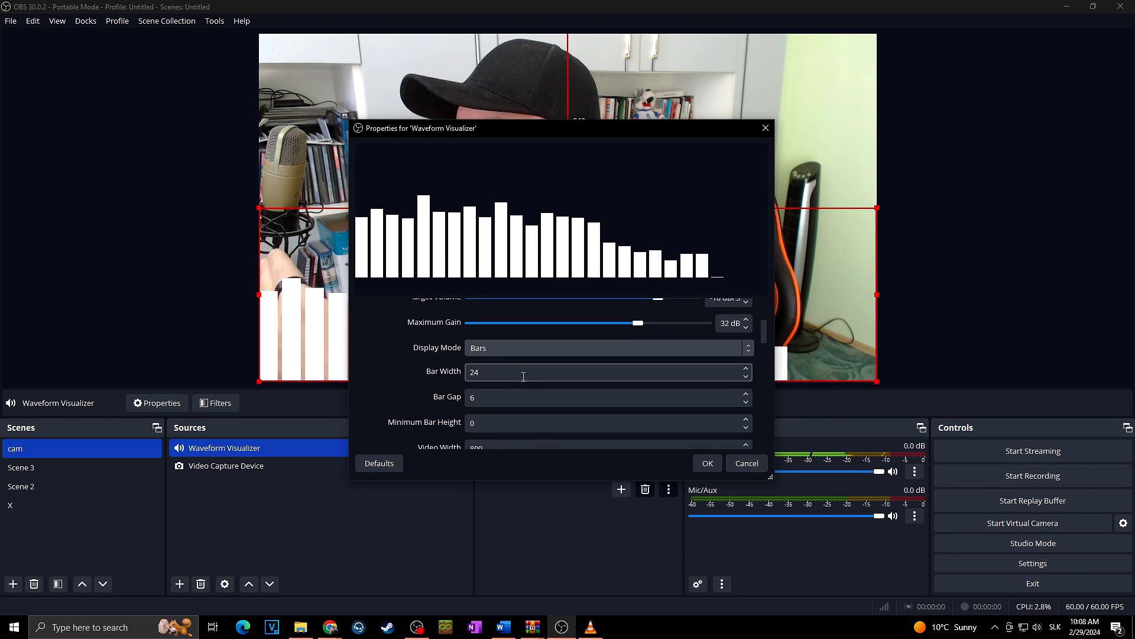
pyautogui.click(524, 350)
pyautogui.click(525, 399)
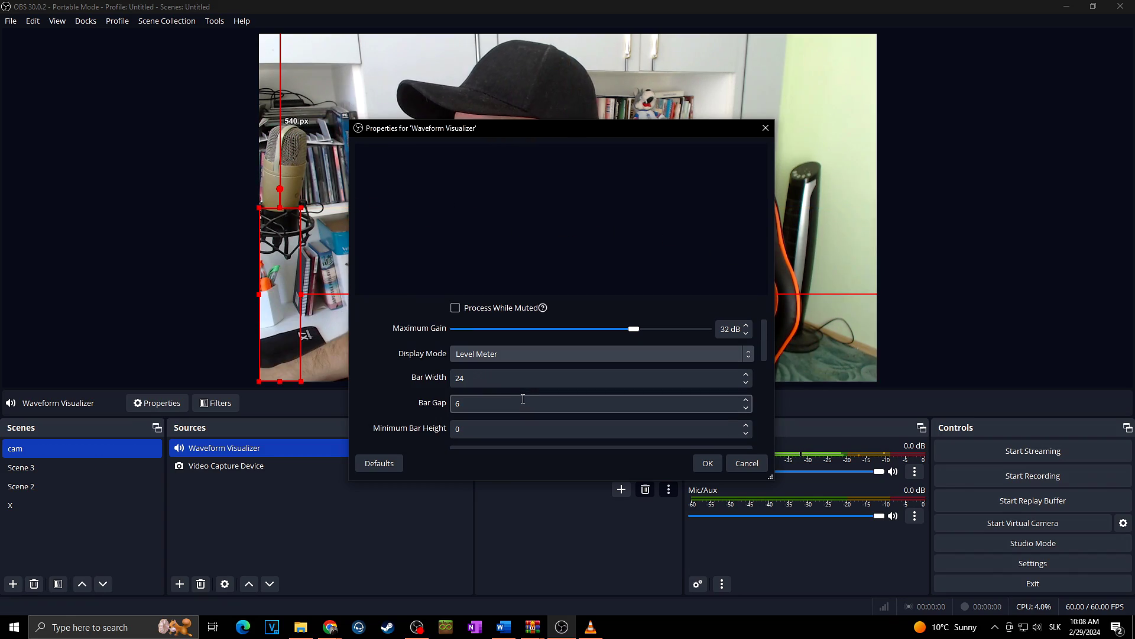
pyautogui.click(532, 354)
pyautogui.click(546, 363)
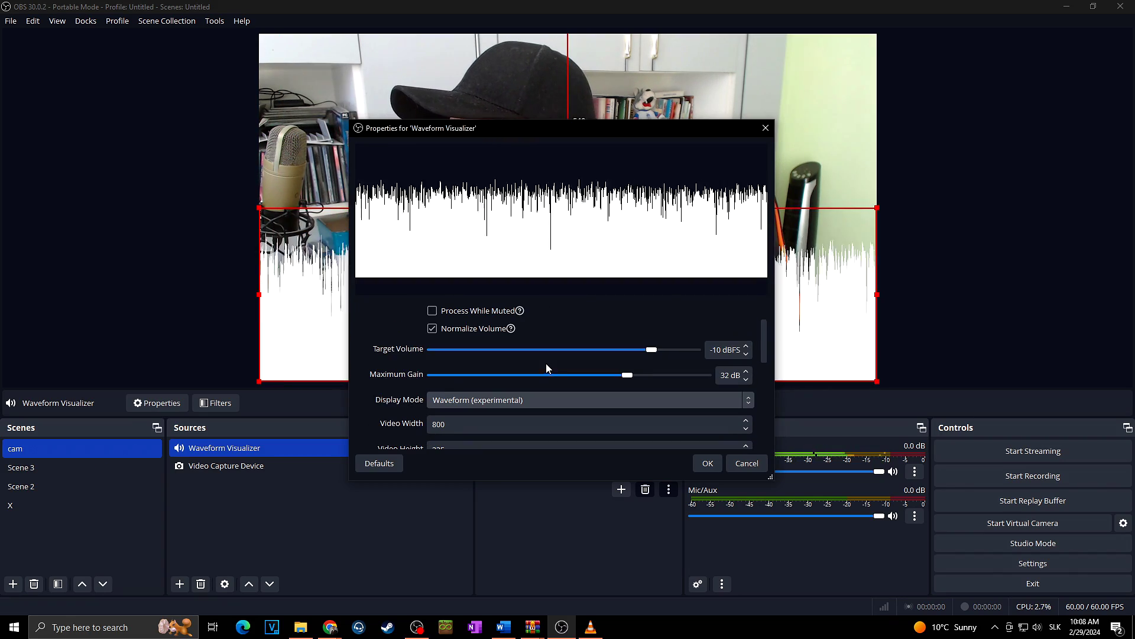
pyautogui.click(506, 403)
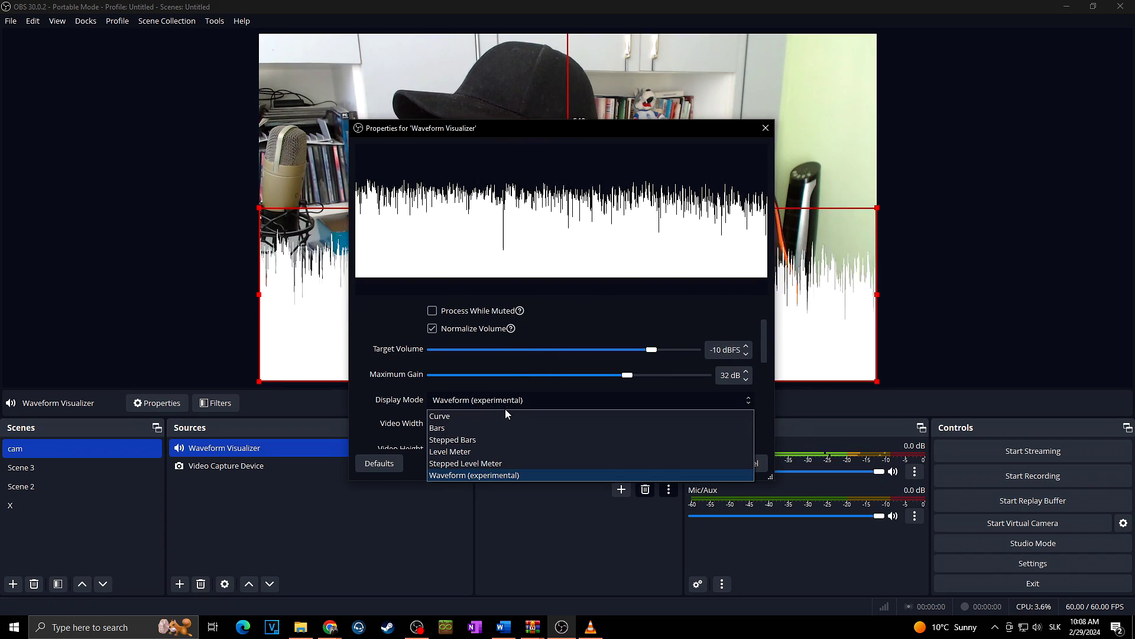
pyautogui.click(499, 439)
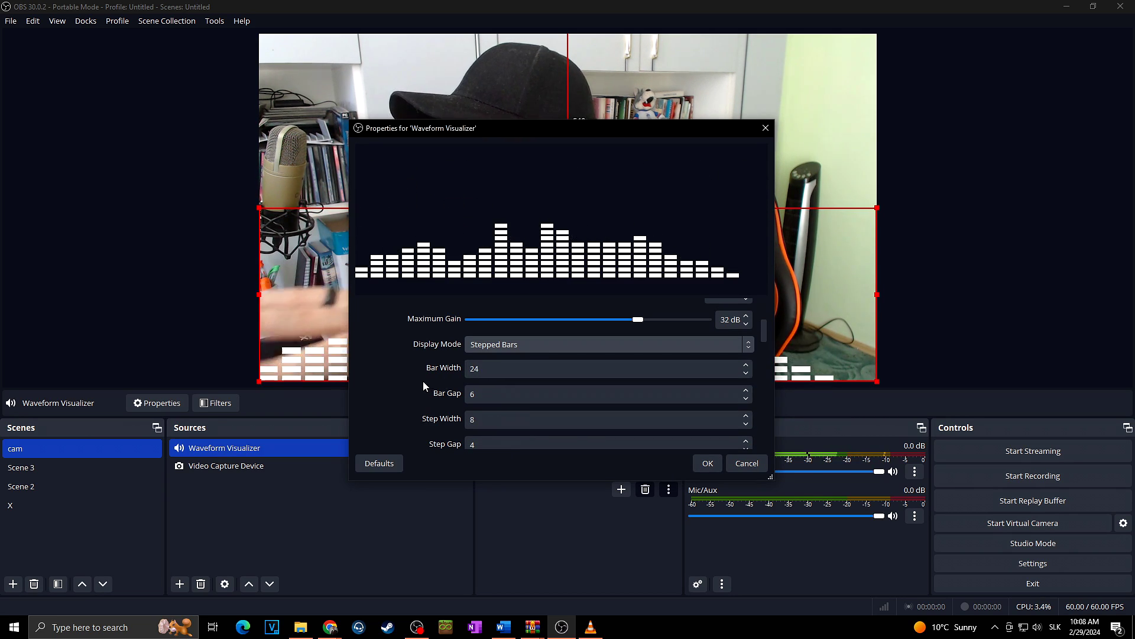
pyautogui.scroll(-2, 444, 355)
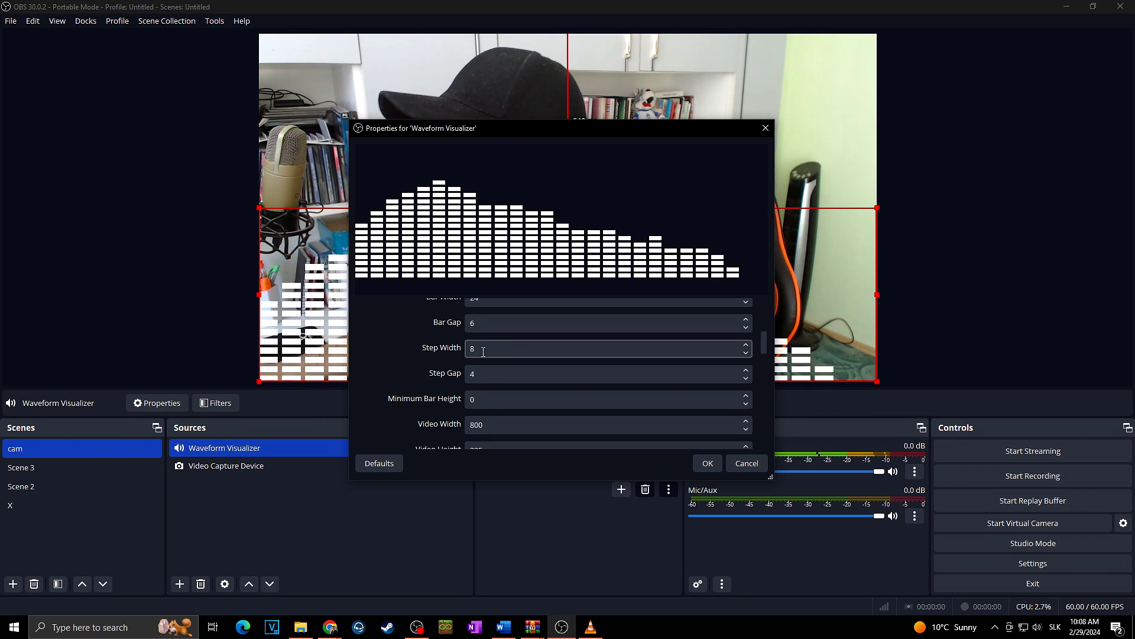
pyautogui.scroll(-1, 483, 351)
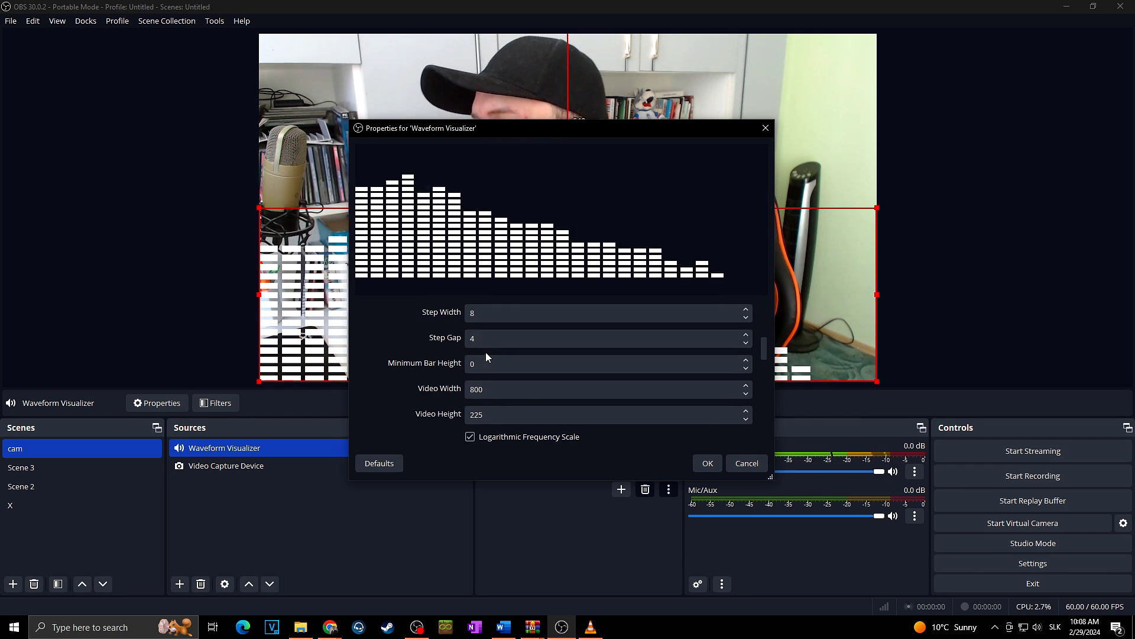
pyautogui.scroll(-3, 425, 312)
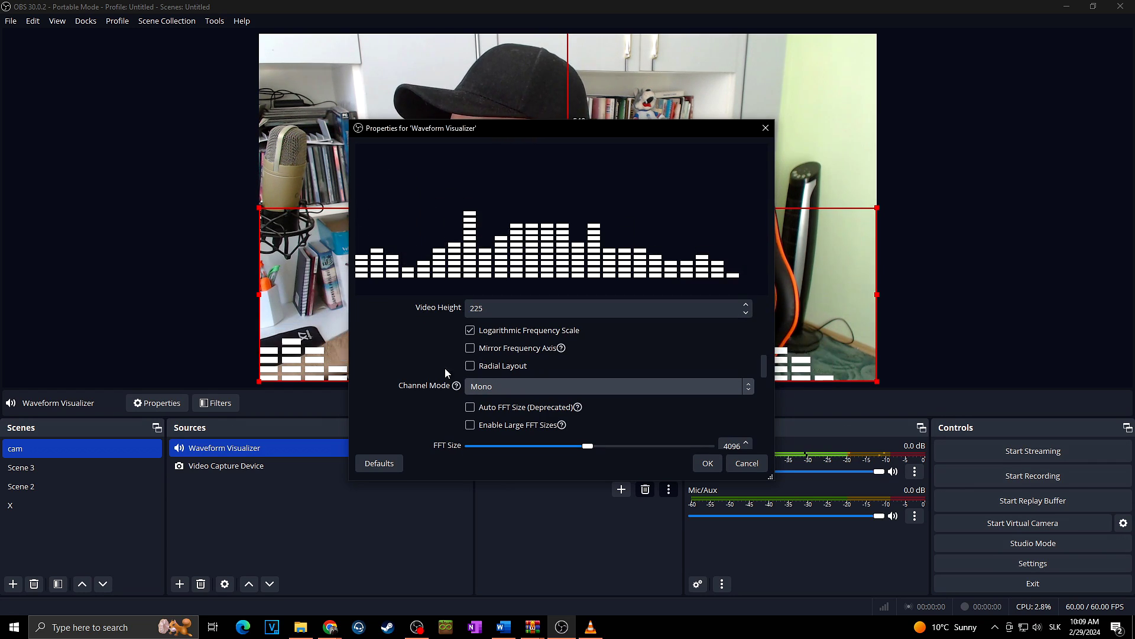
# - Set the visualizer's base colour to orange #ffff5500
pyautogui.scroll(-5, 497, 379)
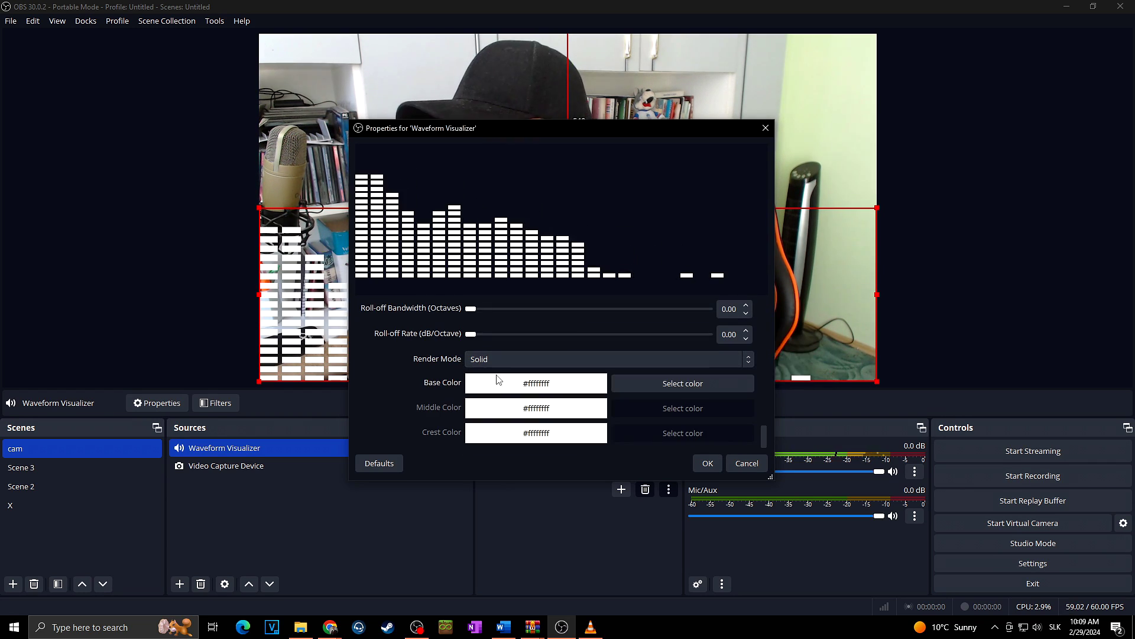
pyautogui.click(683, 383)
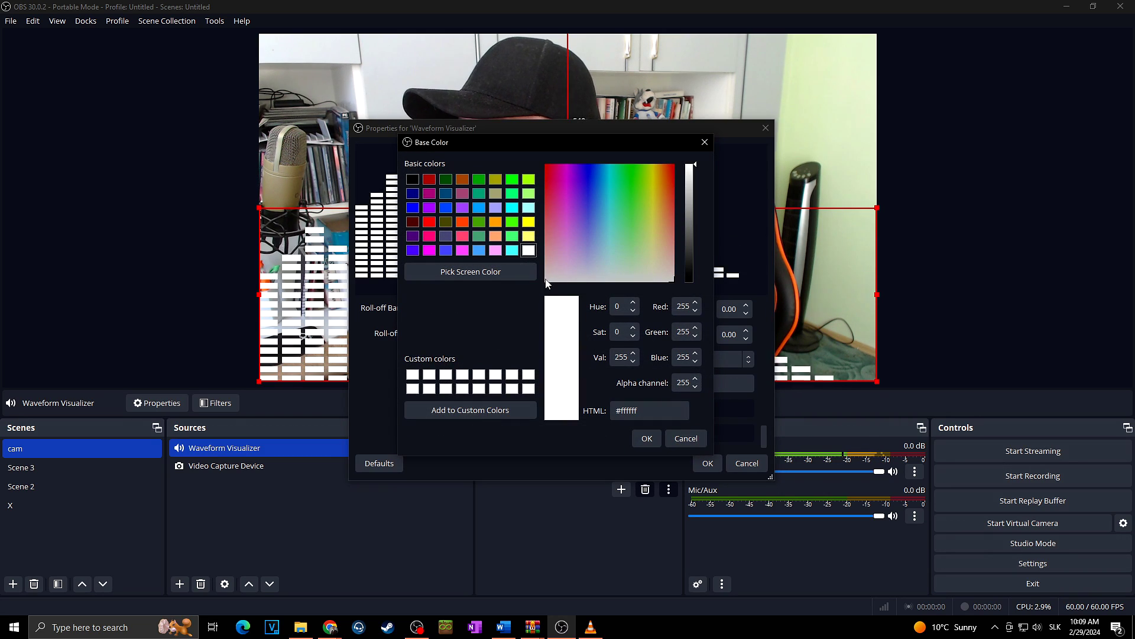
pyautogui.click(462, 223)
pyautogui.click(647, 438)
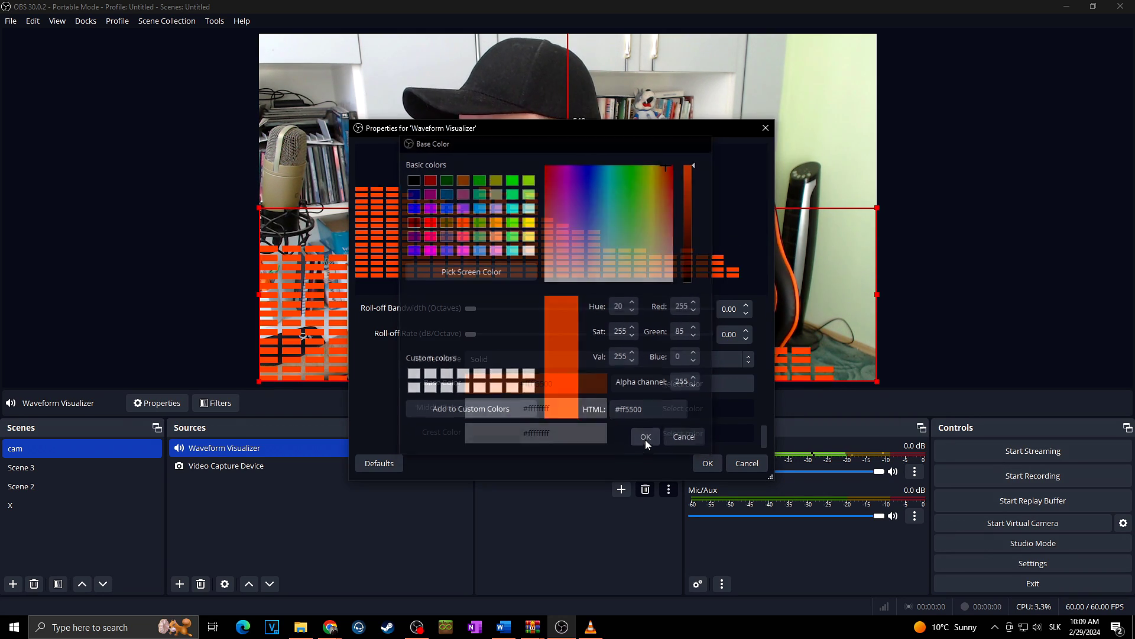
# - Switch Render Mode to Gradient and move the Properties window up to reveal more settings
pyautogui.click(619, 357)
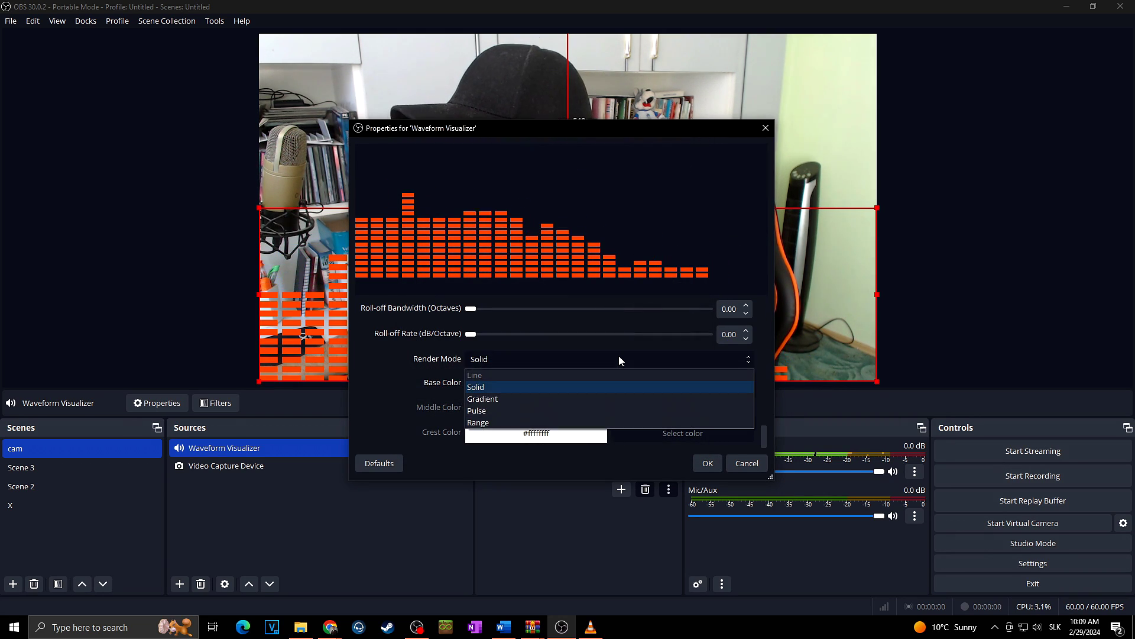
pyautogui.click(599, 402)
pyautogui.scroll(5, 599, 402)
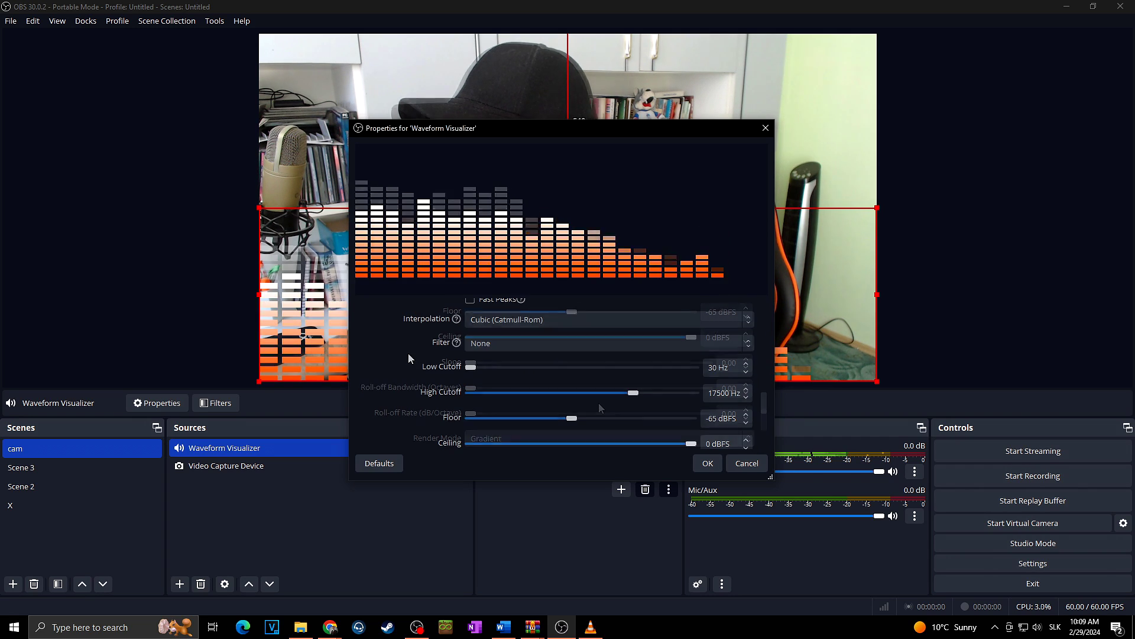
pyautogui.scroll(-2, 421, 356)
pyautogui.moveTo(521, 129); pyautogui.dragTo(540, 431)
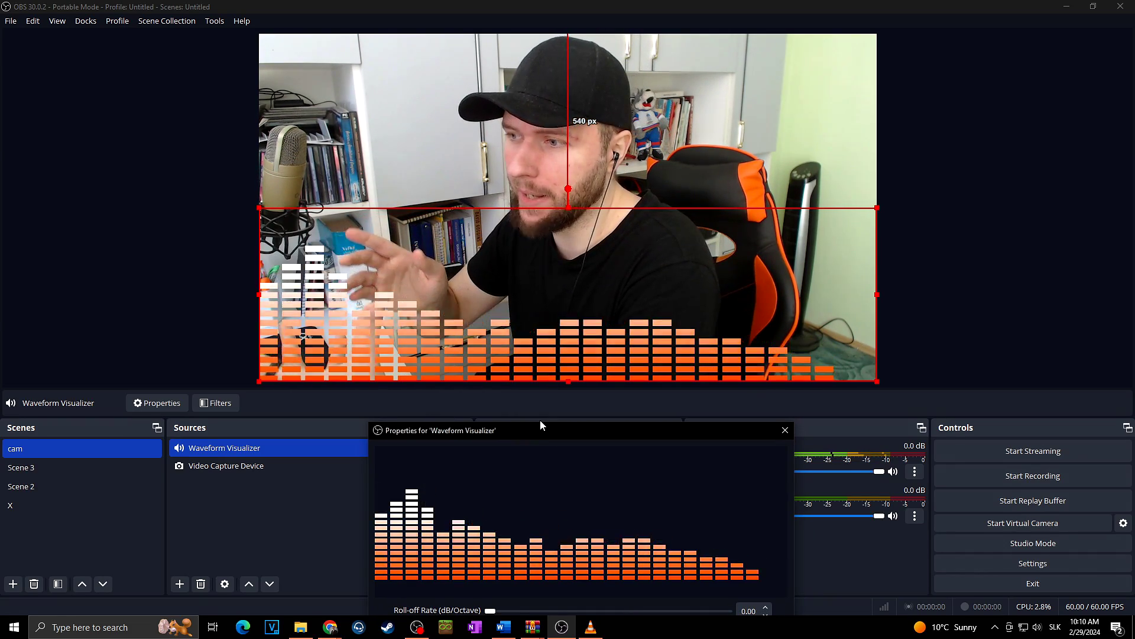
pyautogui.moveTo(566, 429); pyautogui.dragTo(581, 216)
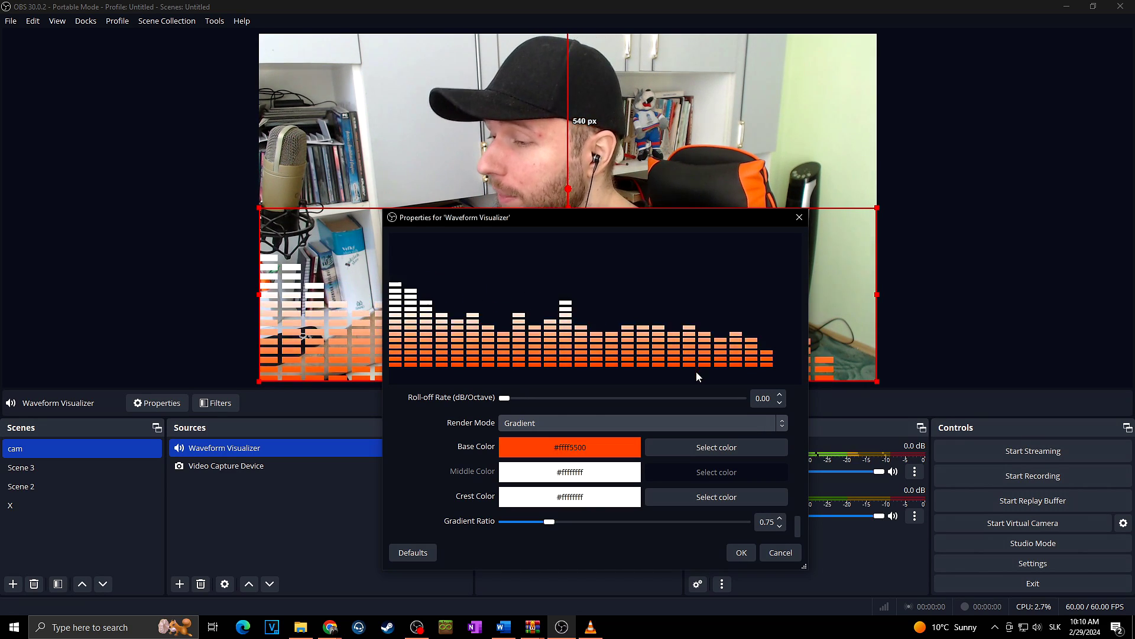
pyautogui.scroll(5, 441, 458)
pyautogui.scroll(-1, 480, 486)
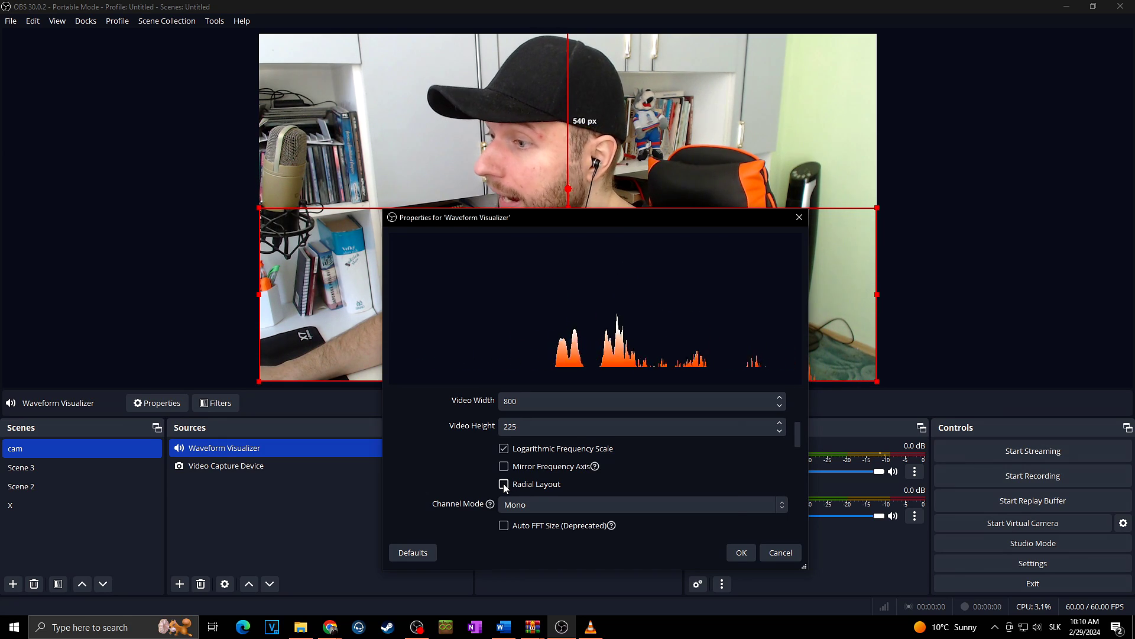
# - Check Radial Layout and Invert Radial Direction for the Waveform Visualizer
pyautogui.click(504, 484)
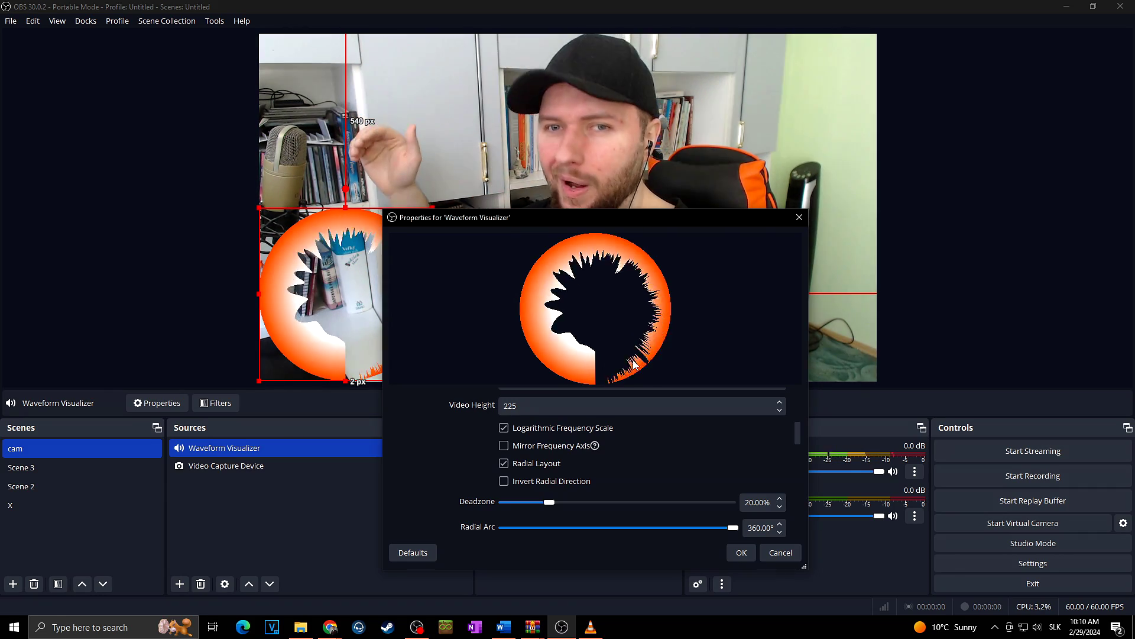
pyautogui.click(504, 485)
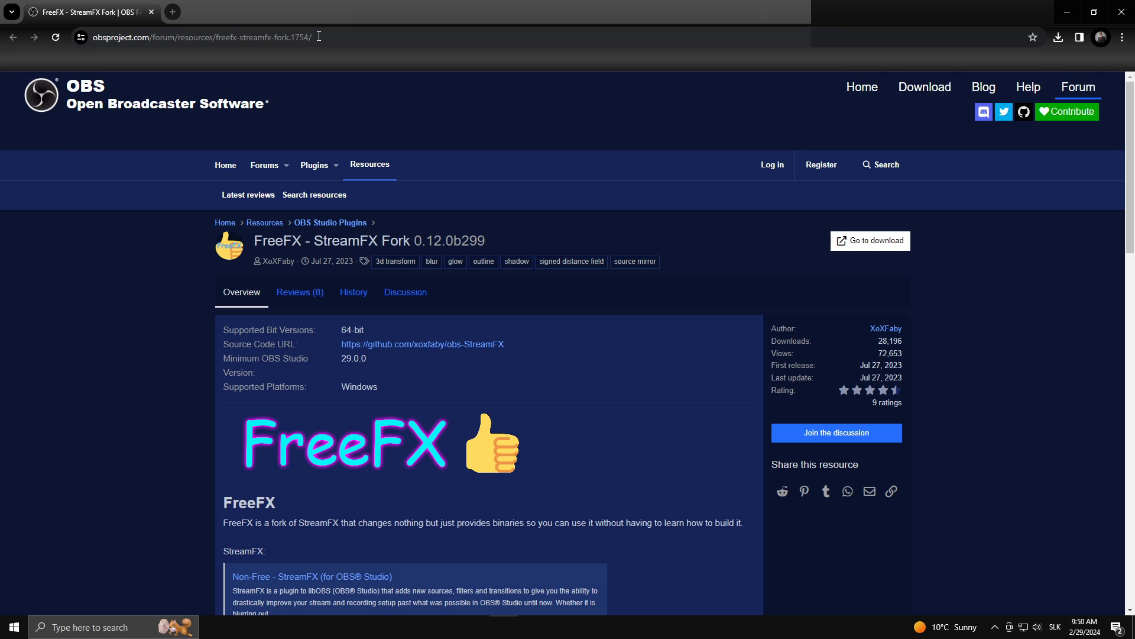
# - Save plugin.zip from the StreamFX 0.12.0b299 release assets to Downloads
pyautogui.click(878, 241)
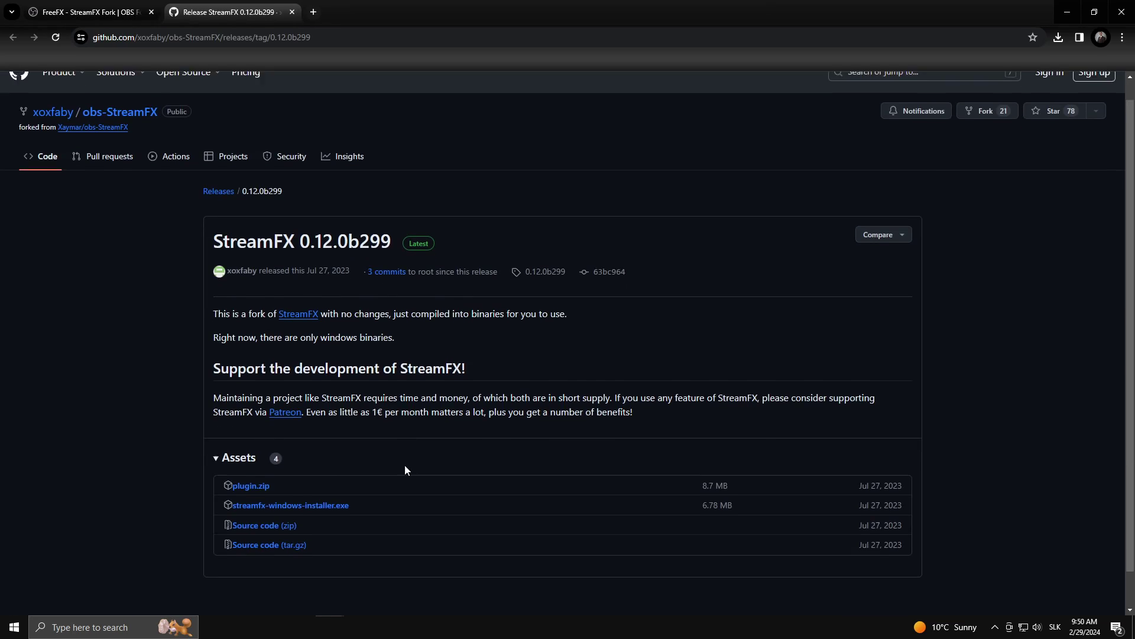
pyautogui.scroll(-1, 405, 464)
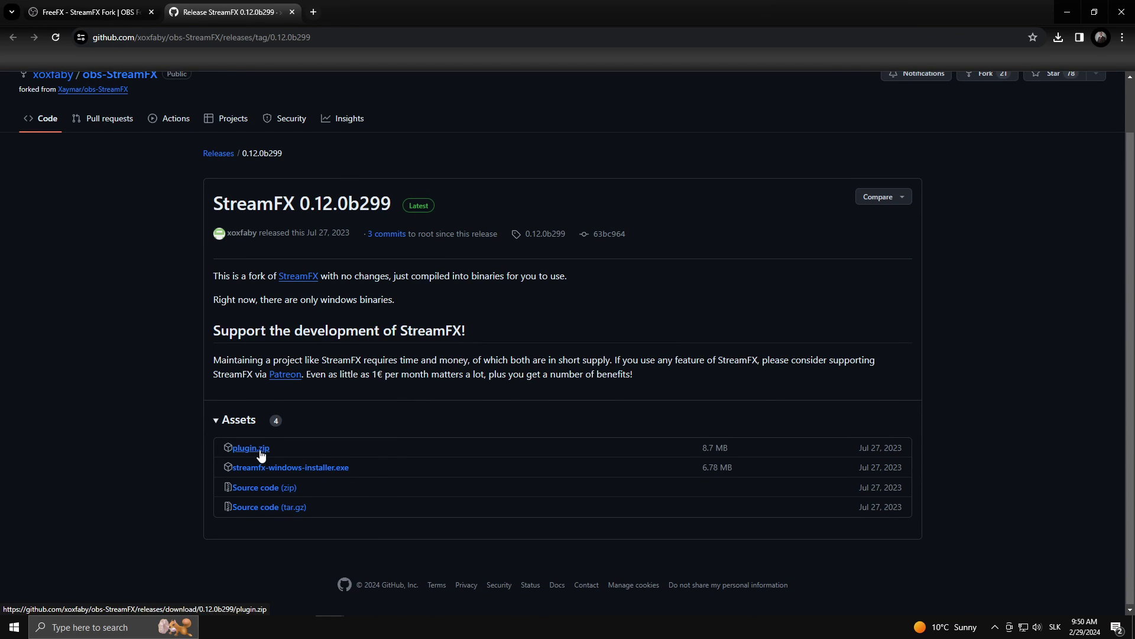
pyautogui.click(250, 448)
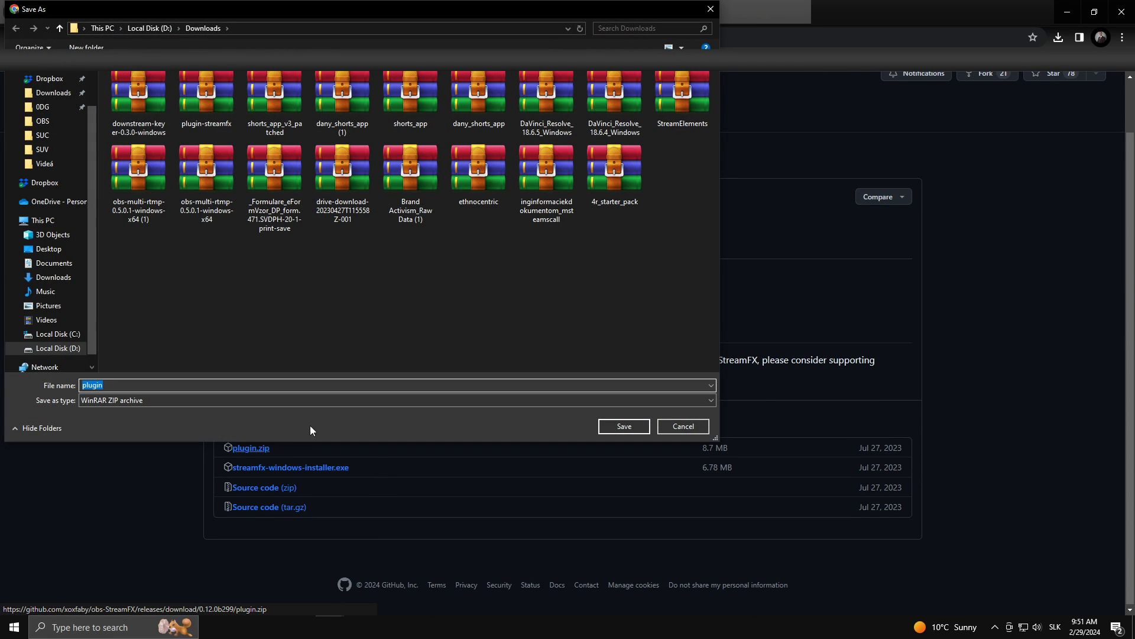
pyautogui.click(611, 426)
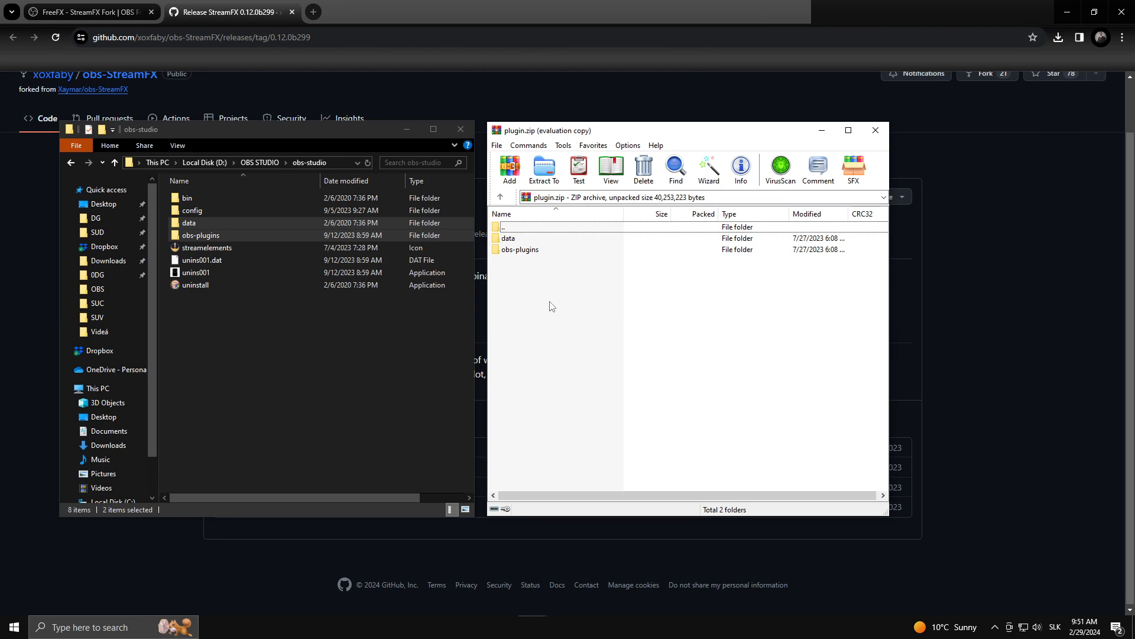
# - Select StreamFX's data and obs-plugins folders in WinRAR to copy into obs-studio
pyautogui.moveTo(513, 235); pyautogui.dragTo(514, 237)
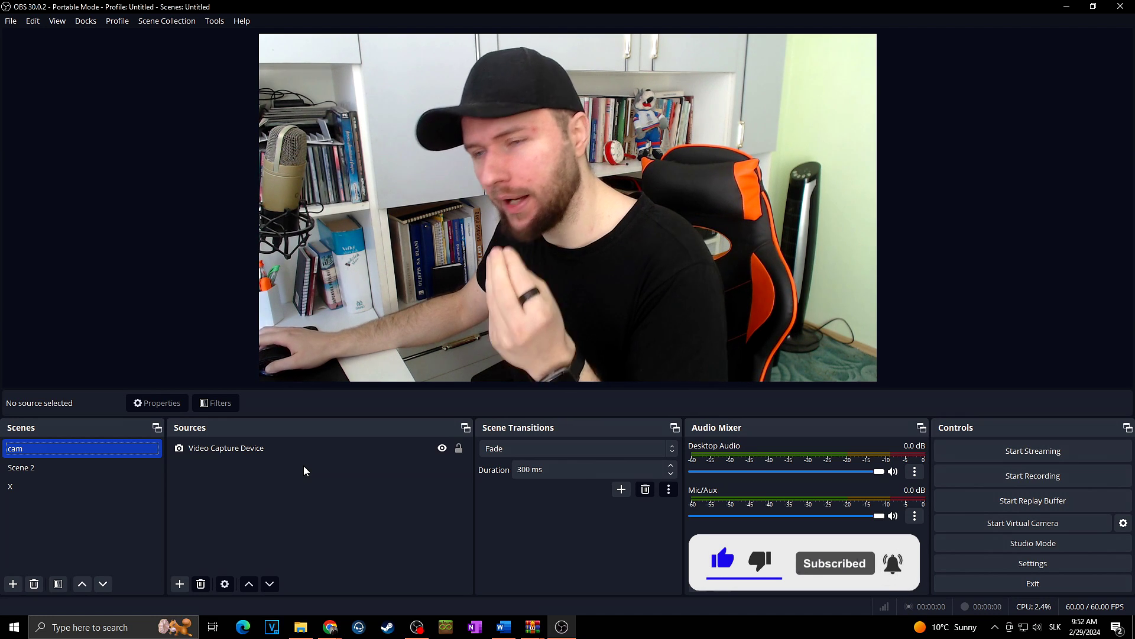
# - Add a Color Grading filter to Video Capture Device and raise its Green Lift
pyautogui.click(237, 494)
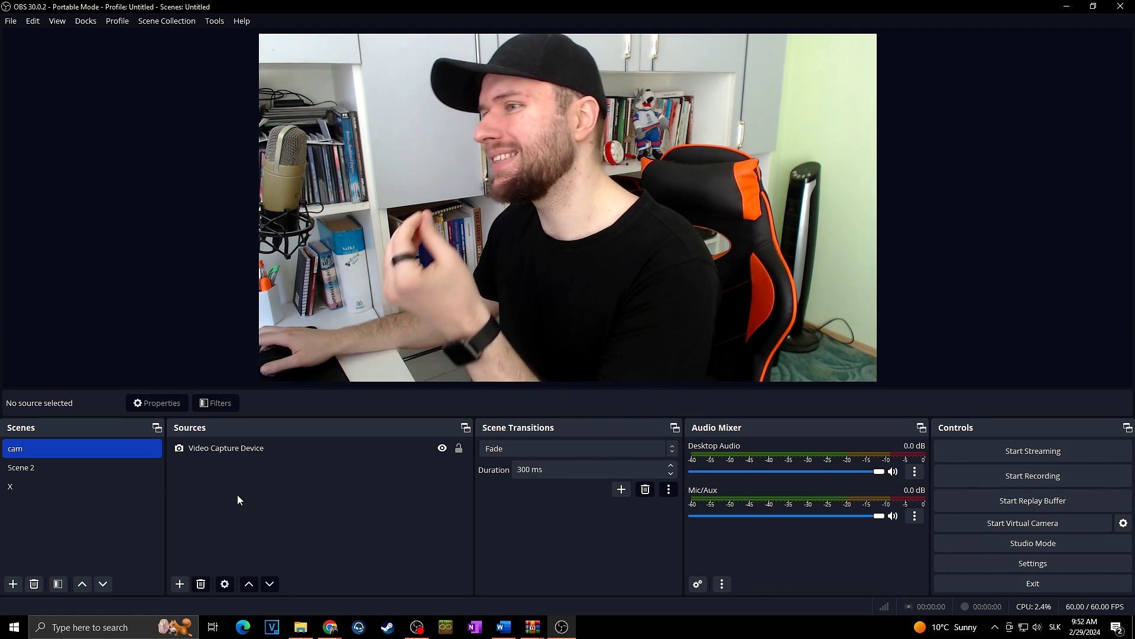
pyautogui.click(231, 451)
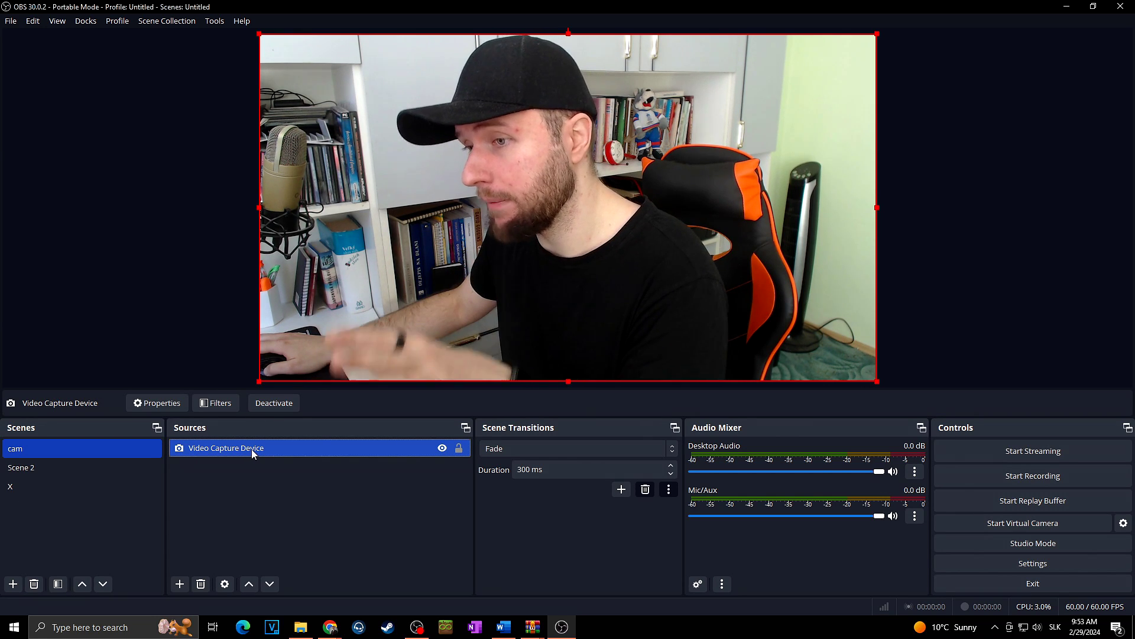
pyautogui.rightClick(251, 448)
pyautogui.click(296, 463)
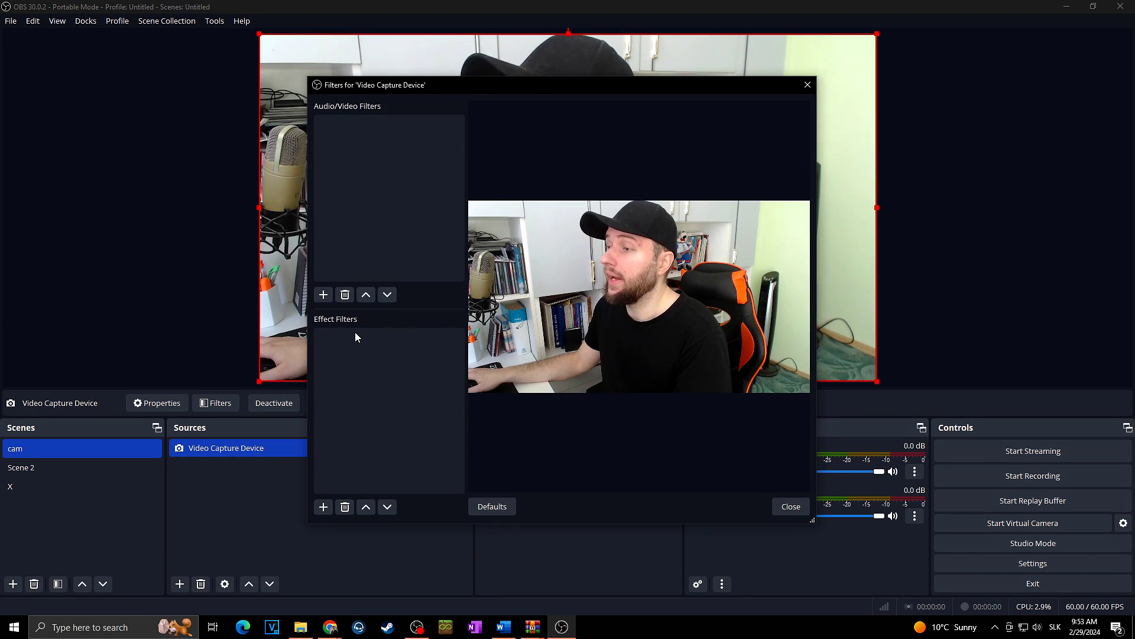
pyautogui.click(323, 508)
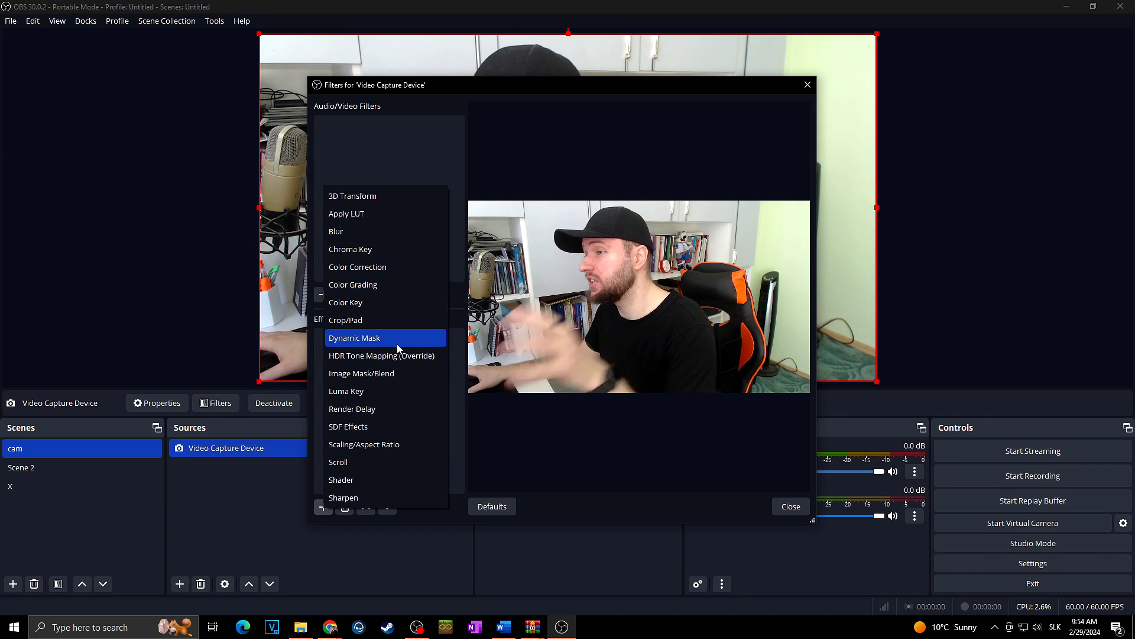
pyautogui.click(386, 284)
pyautogui.click(525, 322)
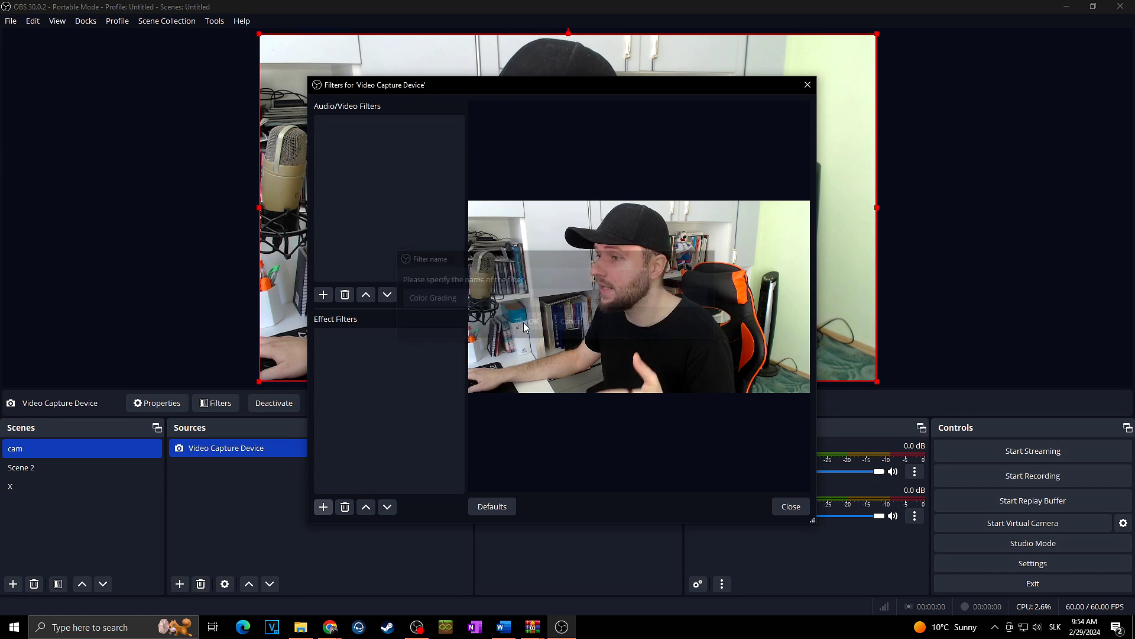
pyautogui.moveTo(697, 368)
pyautogui.mouseDown()
pyautogui.moveTo(677, 365)
pyautogui.moveTo(706, 364)
pyautogui.mouseUp()
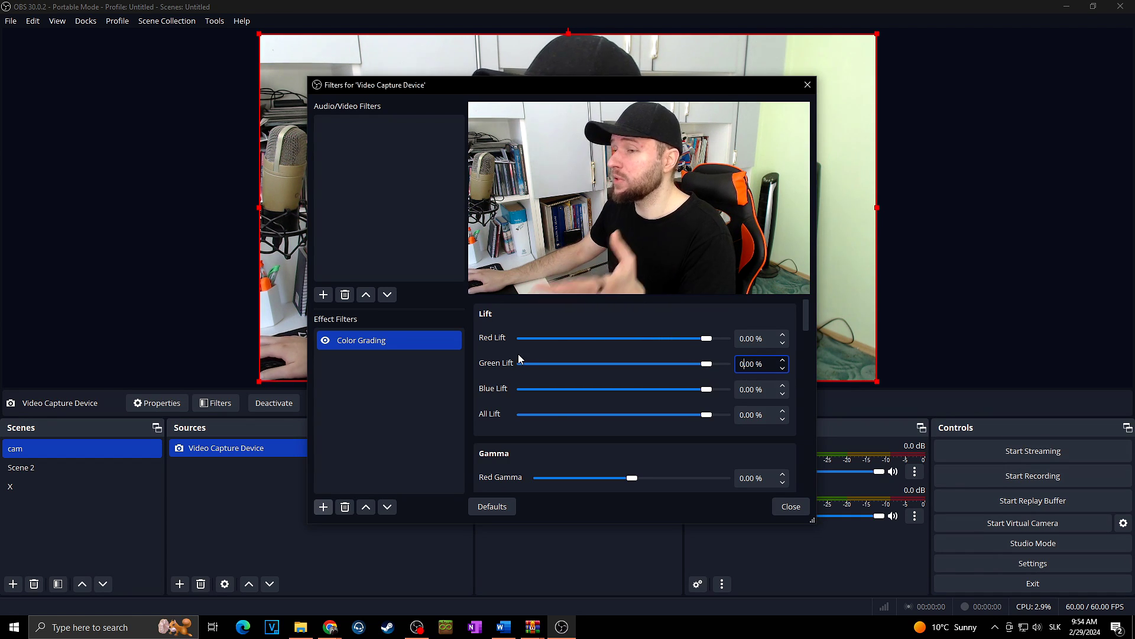
# - Add a Blur filter to the webcam and increase its Size
pyautogui.click(330, 505)
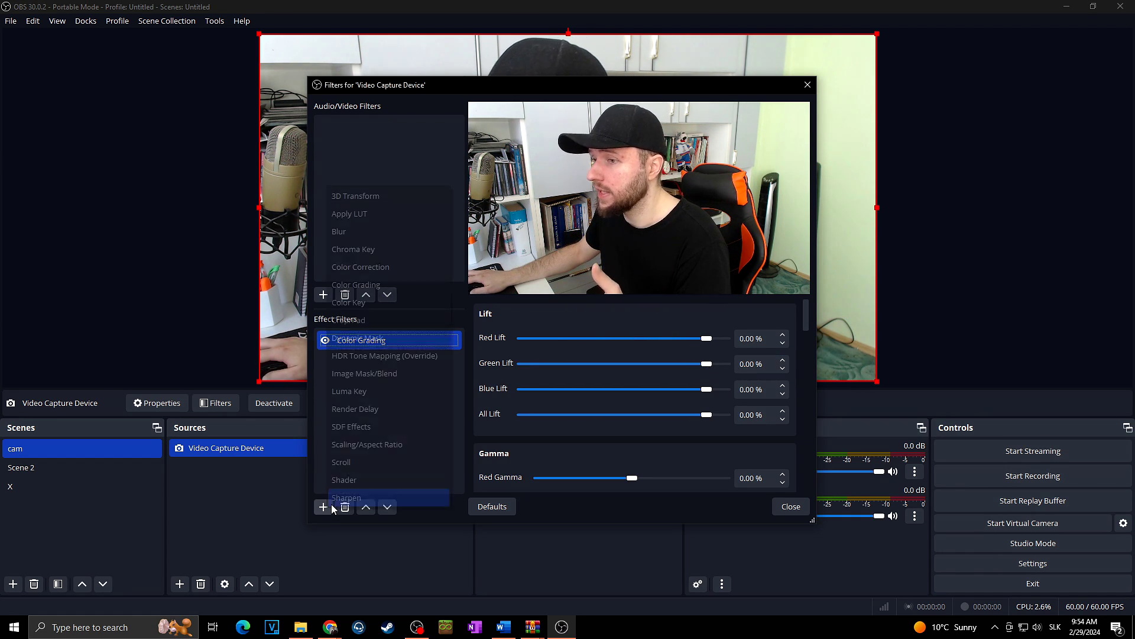
pyautogui.click(361, 232)
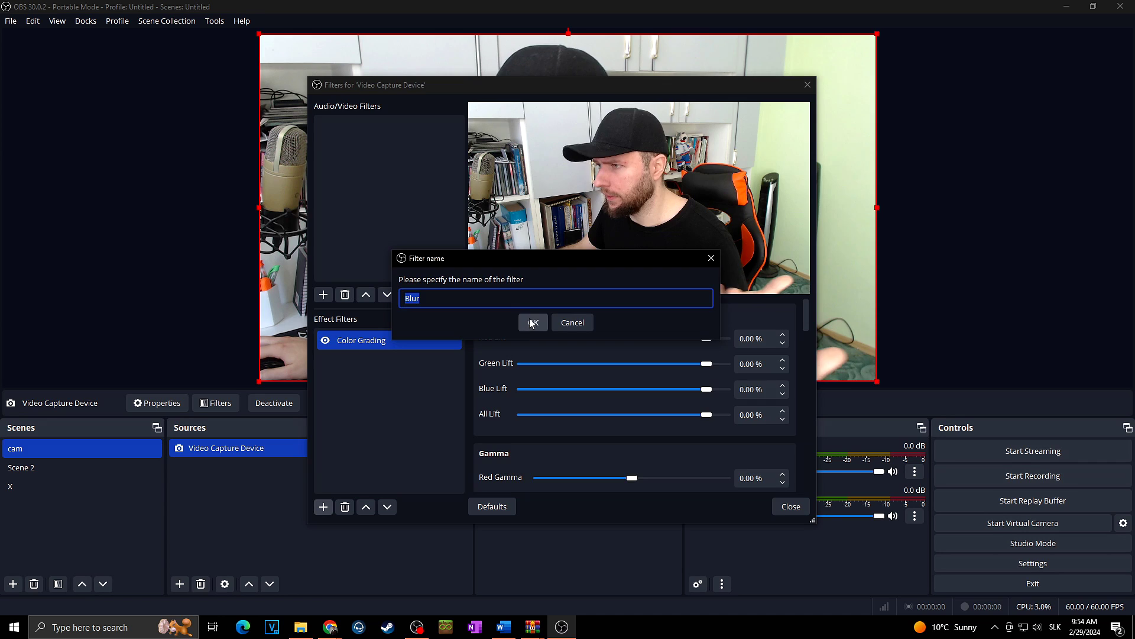
pyautogui.click(530, 321)
pyautogui.moveTo(555, 362)
pyautogui.mouseDown()
pyautogui.moveTo(745, 362)
pyautogui.moveTo(563, 368)
pyautogui.mouseUp()
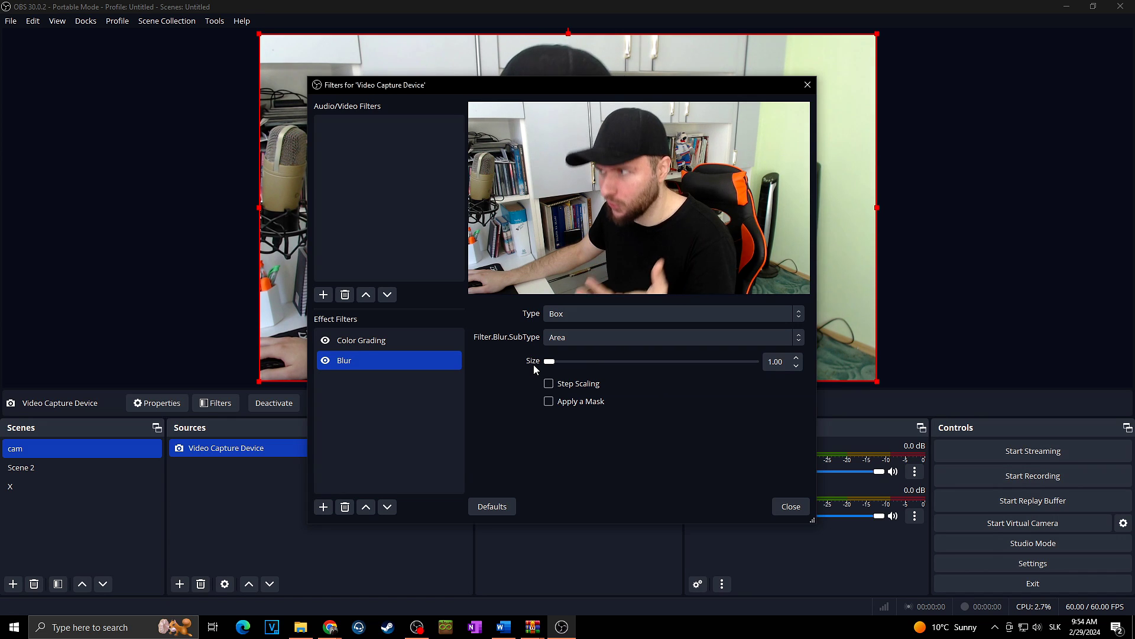
# - Add a 3D Transform filter to the webcam, skew its corners, then disable the filter
pyautogui.click(323, 507)
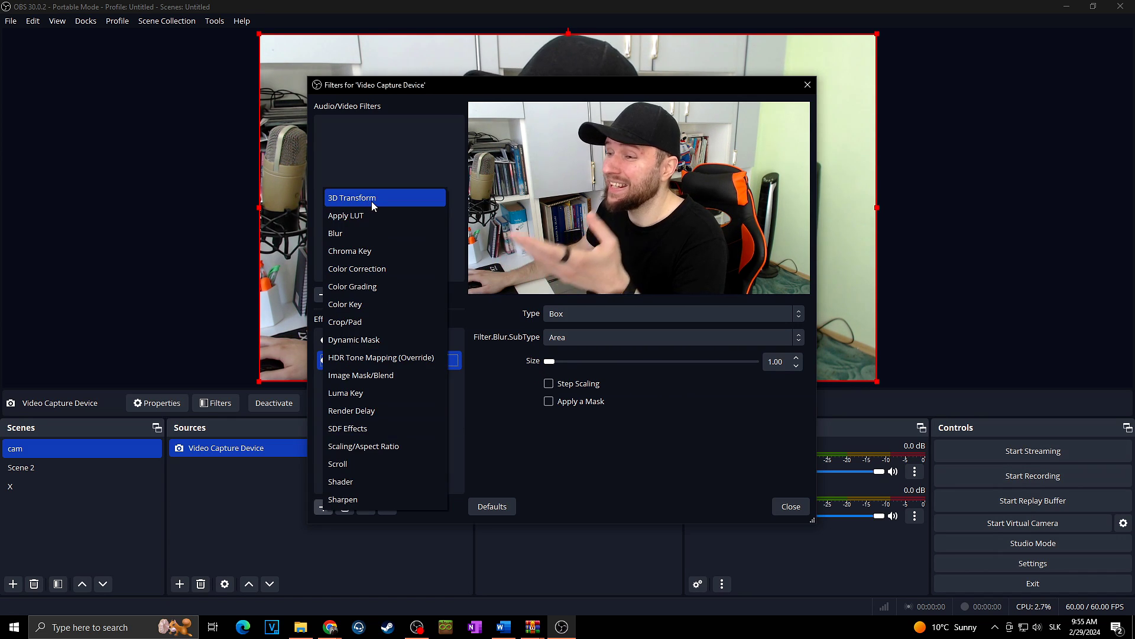
pyautogui.click(371, 200)
pyautogui.click(532, 323)
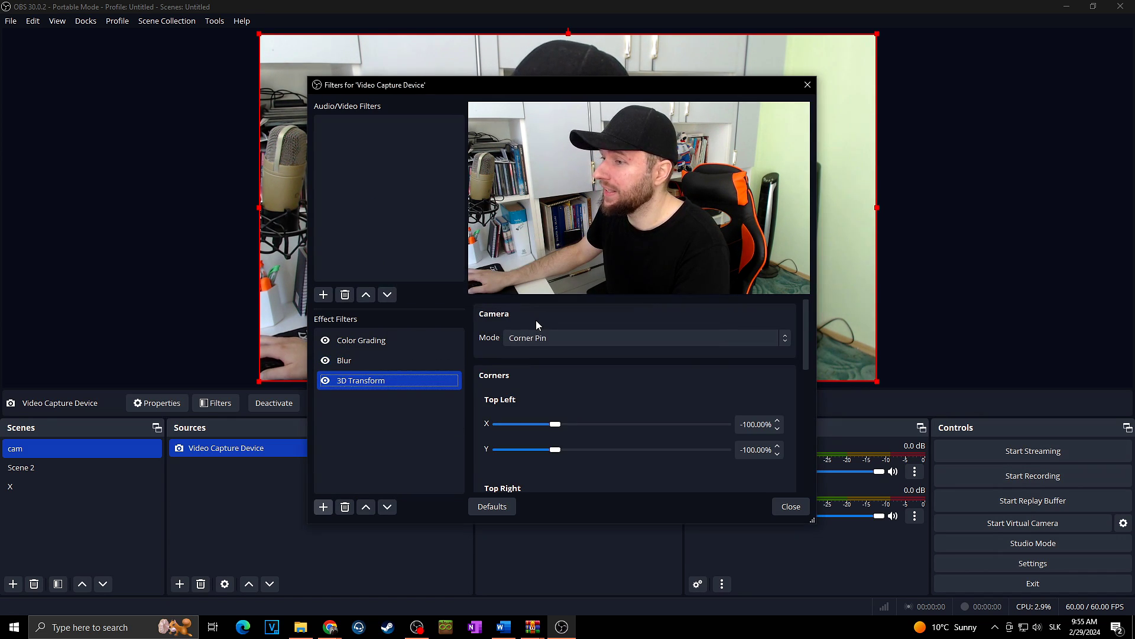
pyautogui.moveTo(556, 427); pyautogui.dragTo(575, 453)
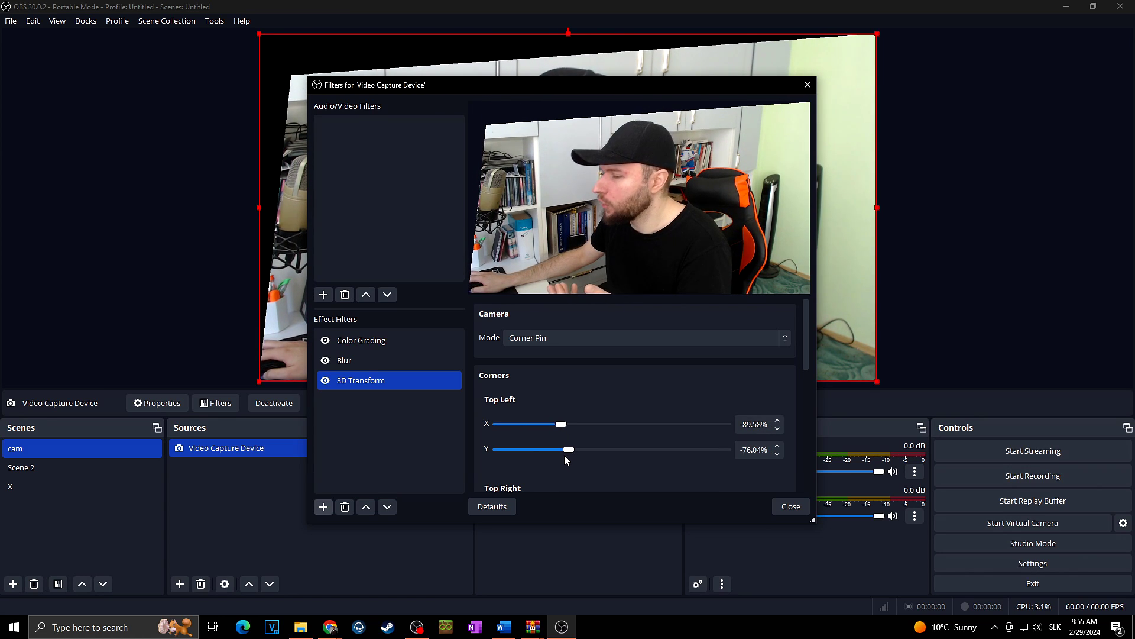
pyautogui.scroll(-4, 574, 453)
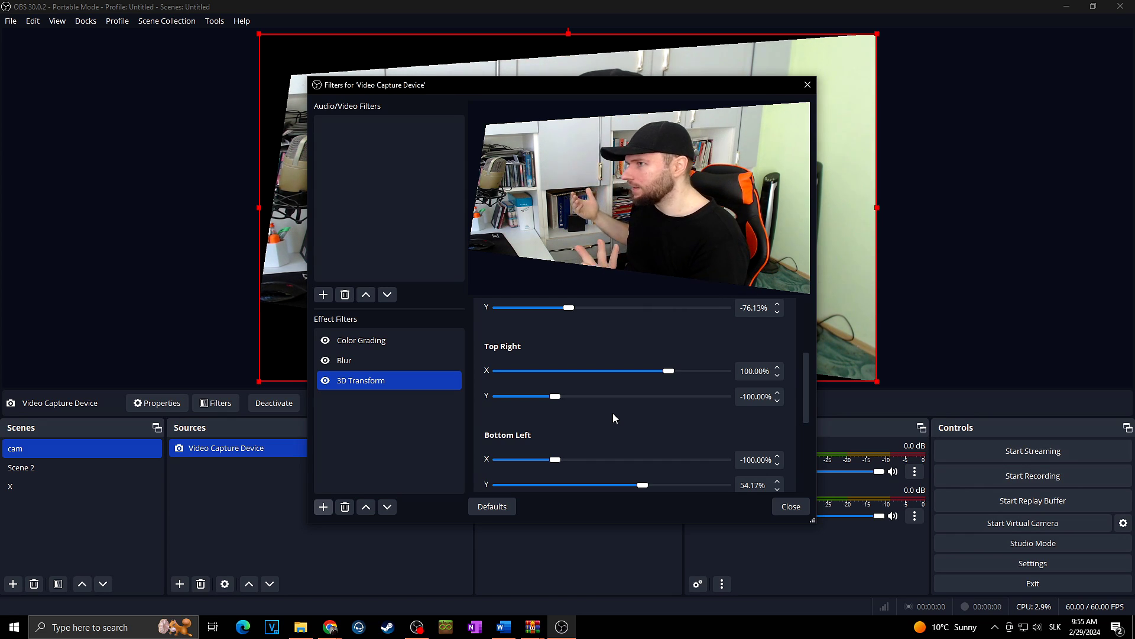
pyautogui.click(323, 507)
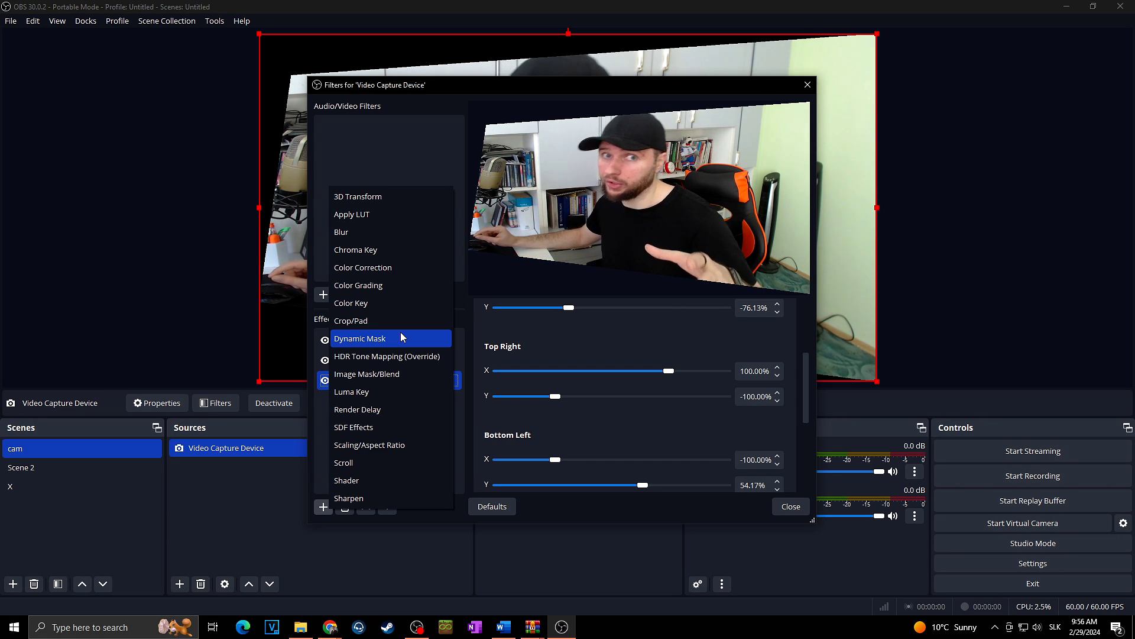
pyautogui.click(325, 380)
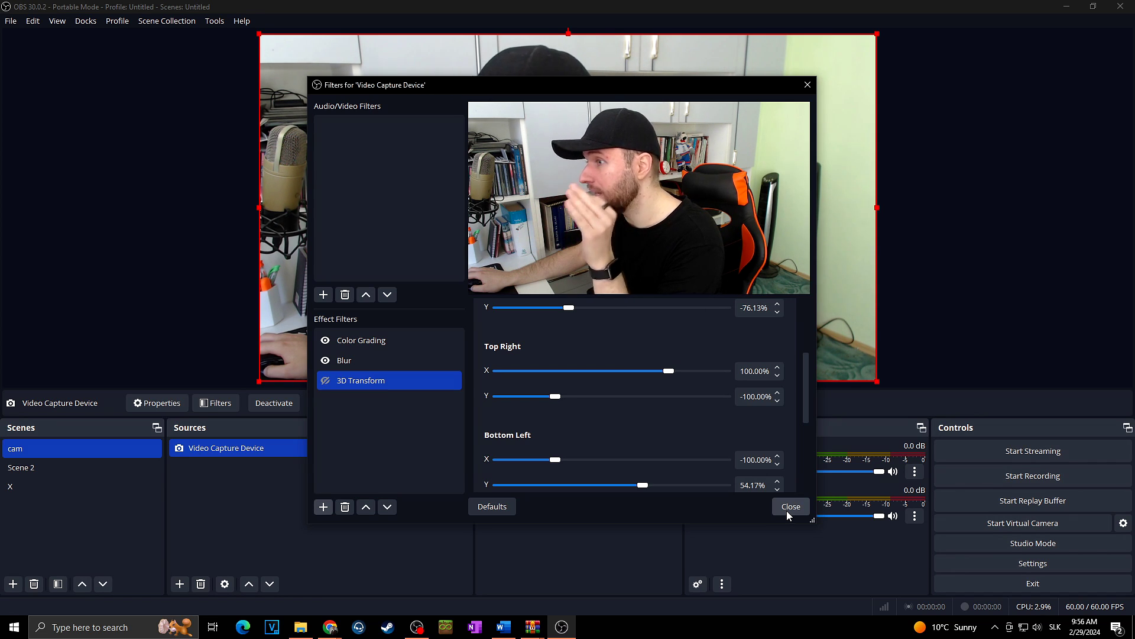
# - Lower the webcam's Color Grading Green Lift to -330.99% for a magenta tint, then switch to Scene 2
pyautogui.click(791, 506)
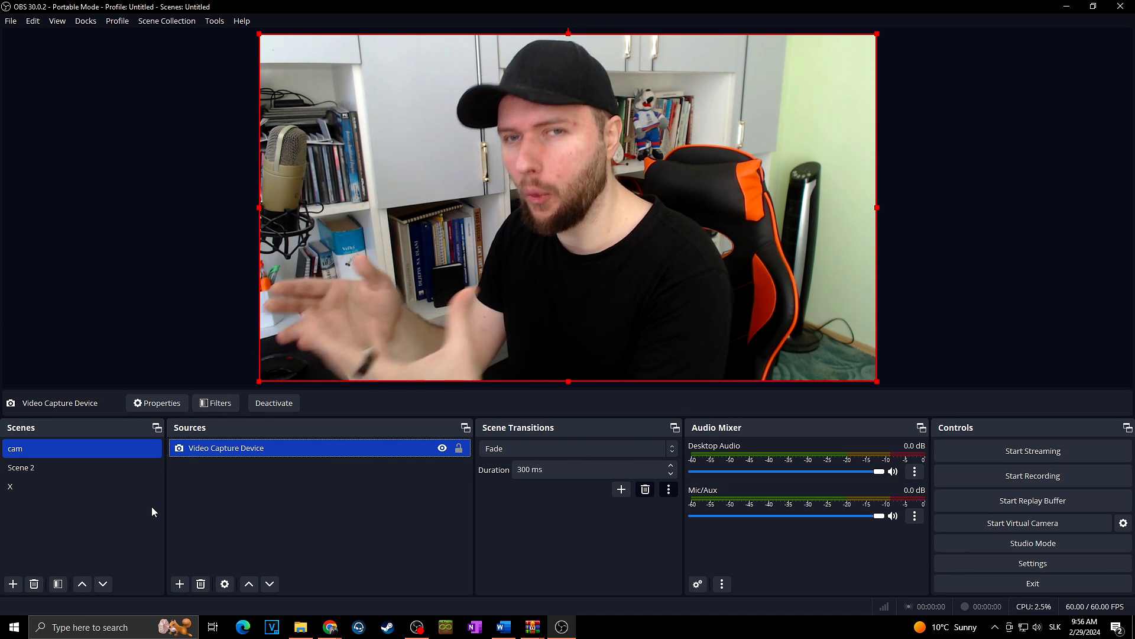
pyautogui.click(216, 402)
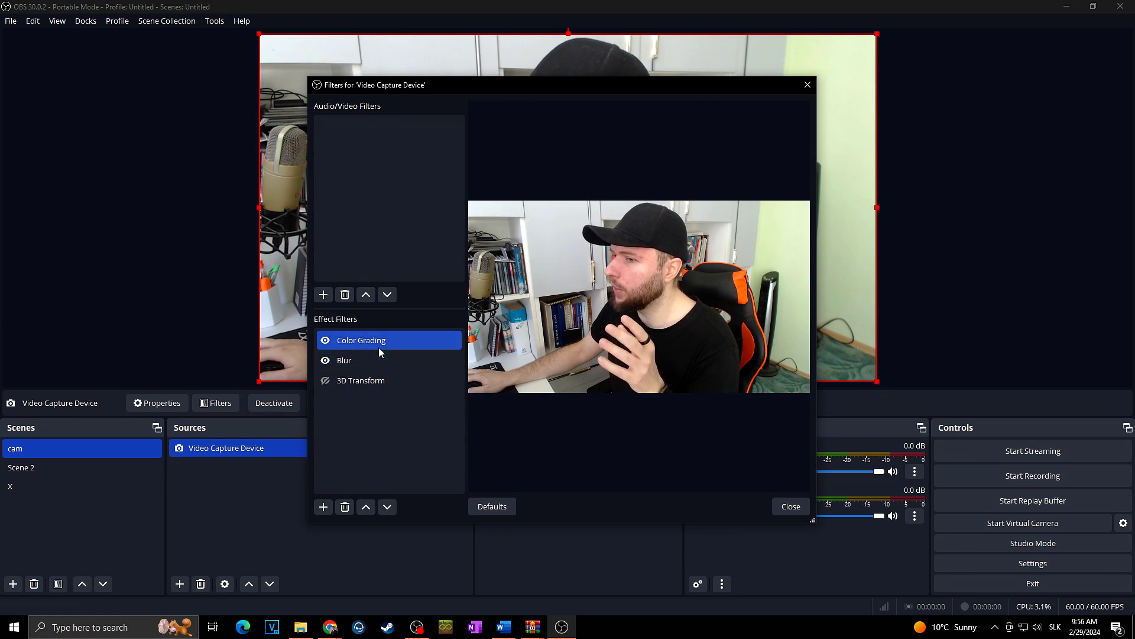
pyautogui.click(378, 343)
pyautogui.moveTo(695, 366); pyautogui.dragTo(647, 365)
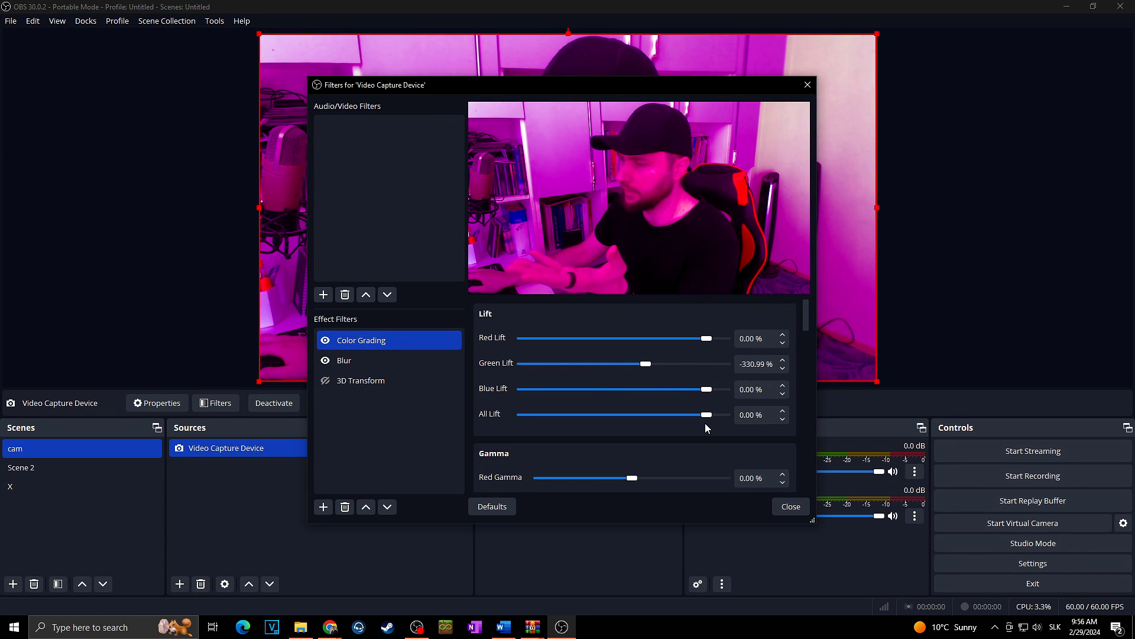
pyautogui.click(791, 506)
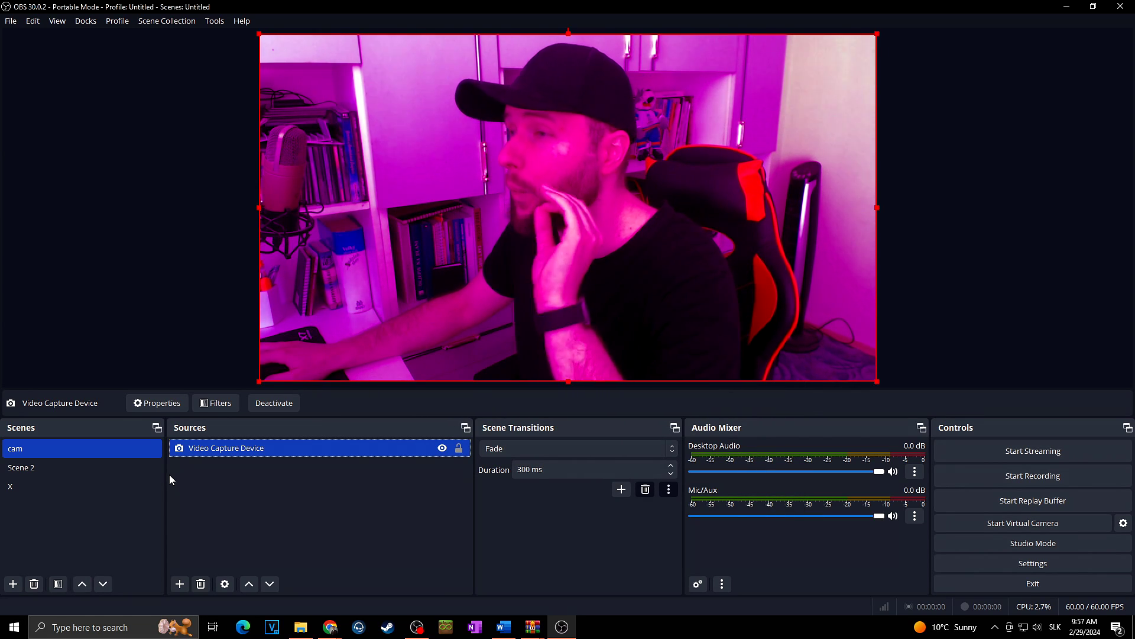
pyautogui.click(64, 473)
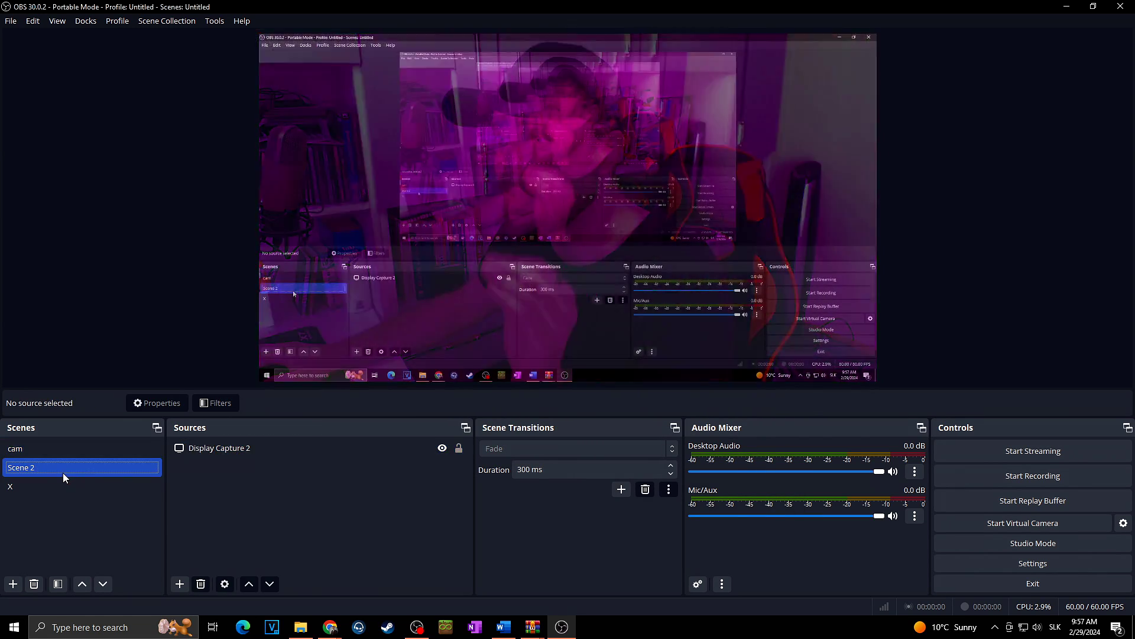
# - Add the existing Video Capture Device webcam to Scene 2, shrink it and move it up
pyautogui.rightClick(304, 490)
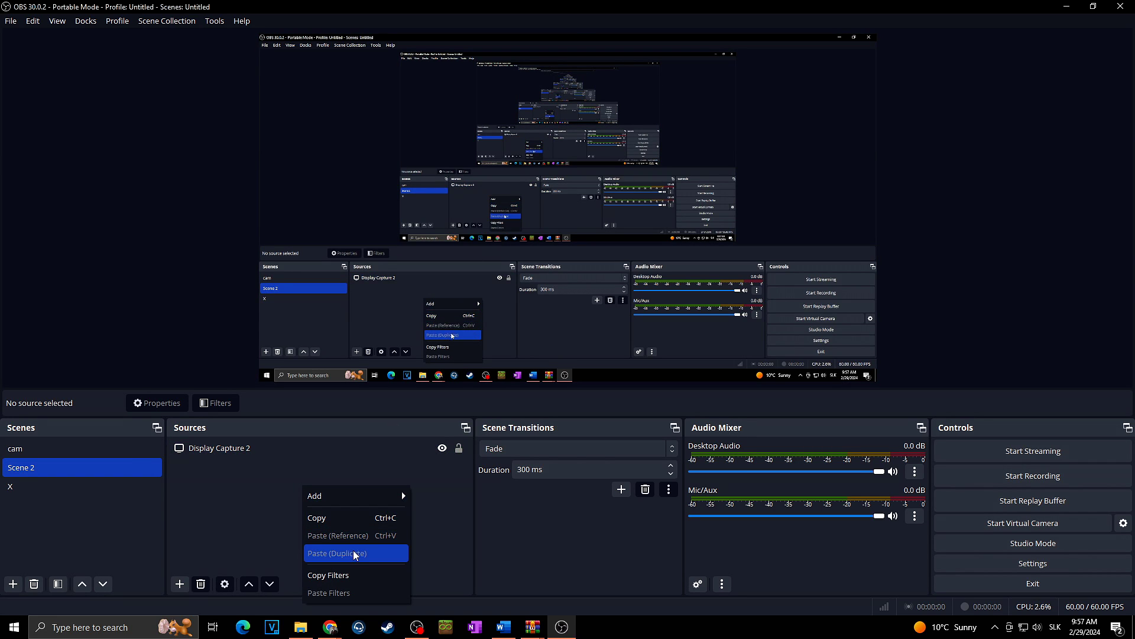
pyautogui.moveTo(360, 495)
pyautogui.click(464, 543)
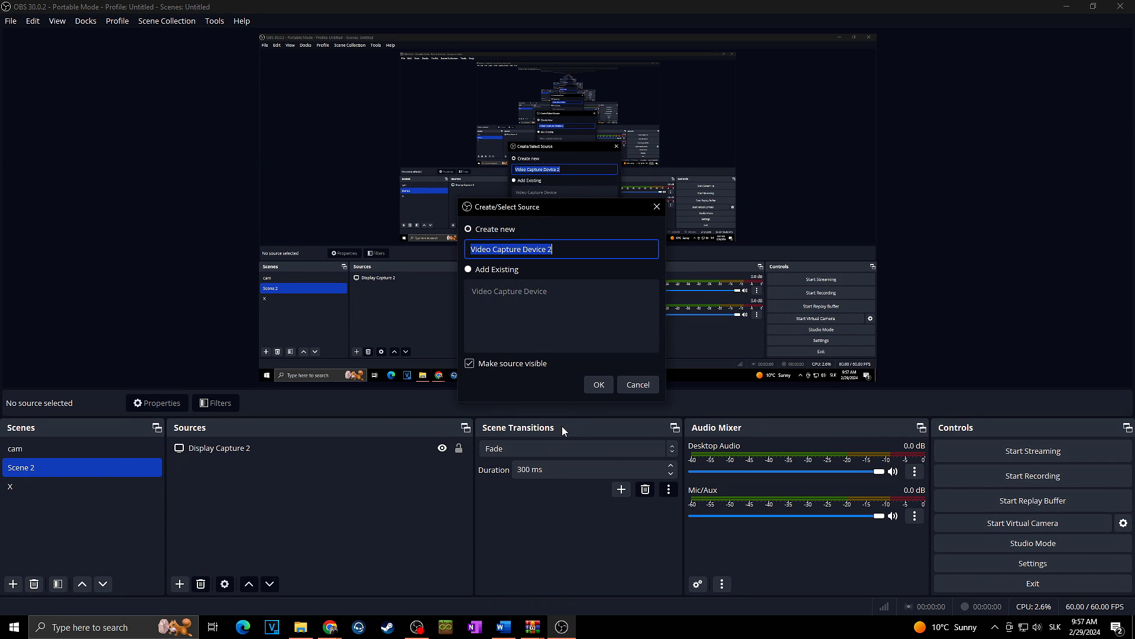
pyautogui.click(485, 290)
pyautogui.click(591, 382)
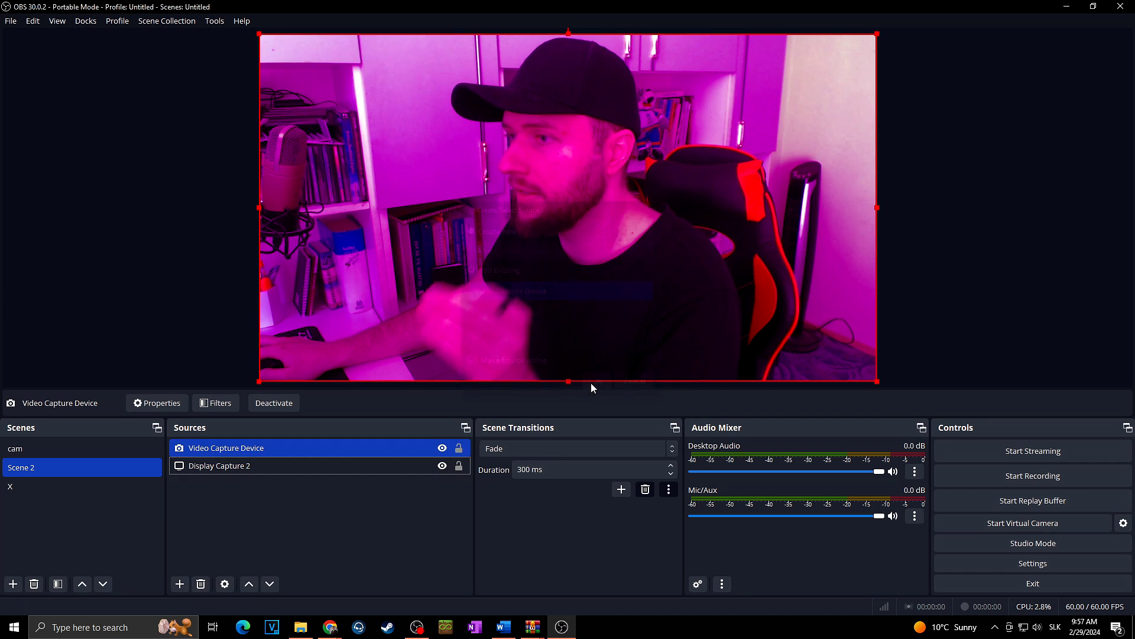
pyautogui.moveTo(452, 218); pyautogui.dragTo(392, 246)
pyautogui.moveTo(388, 327); pyautogui.dragTo(422, 187)
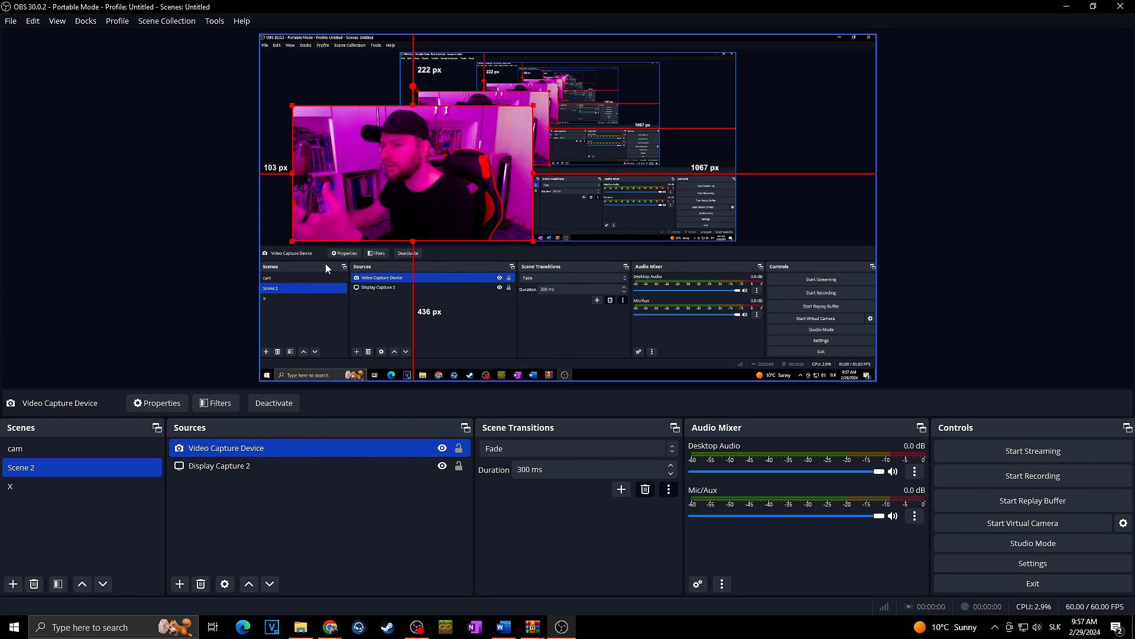
# - In the cam scene, turn off the webcam's Color Grading filter
pyautogui.click(72, 456)
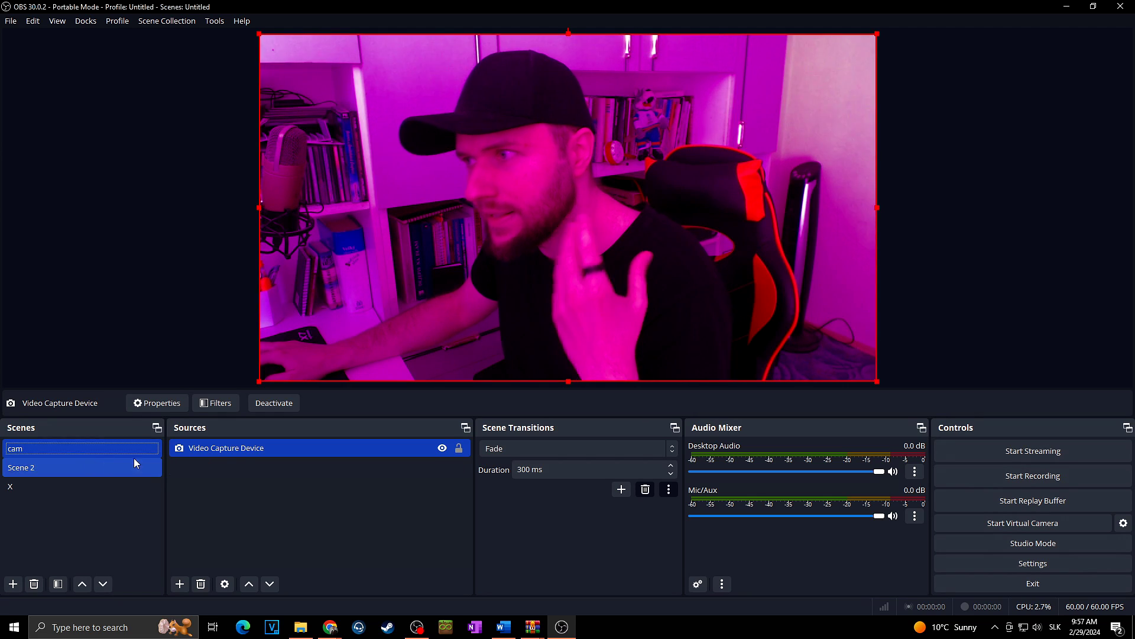
pyautogui.rightClick(219, 449)
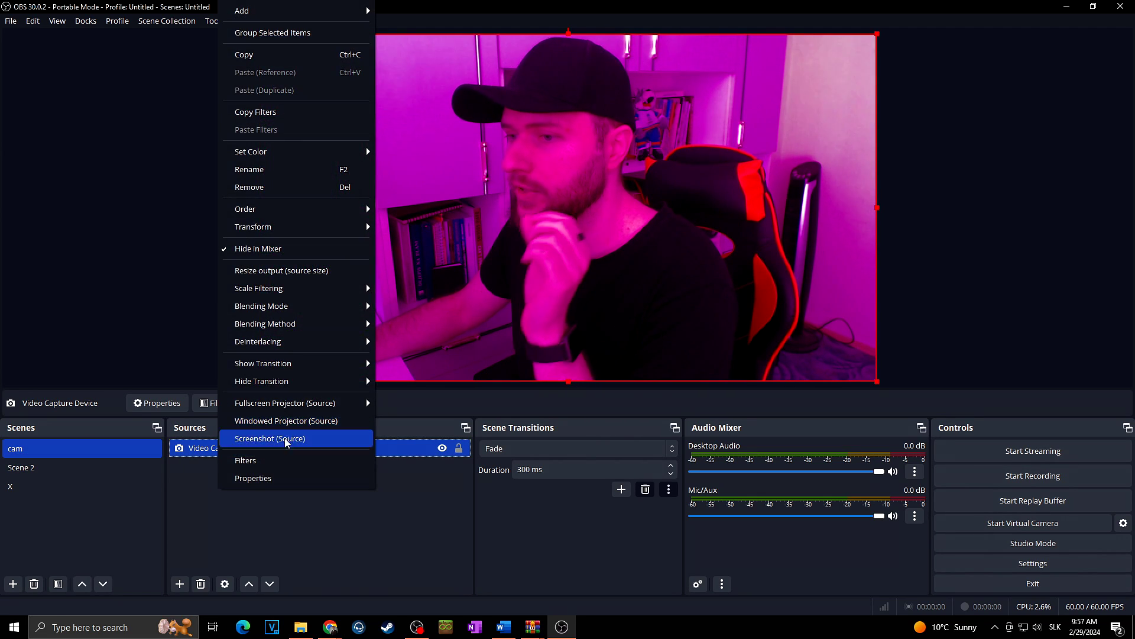
pyautogui.click(291, 449)
pyautogui.click(325, 340)
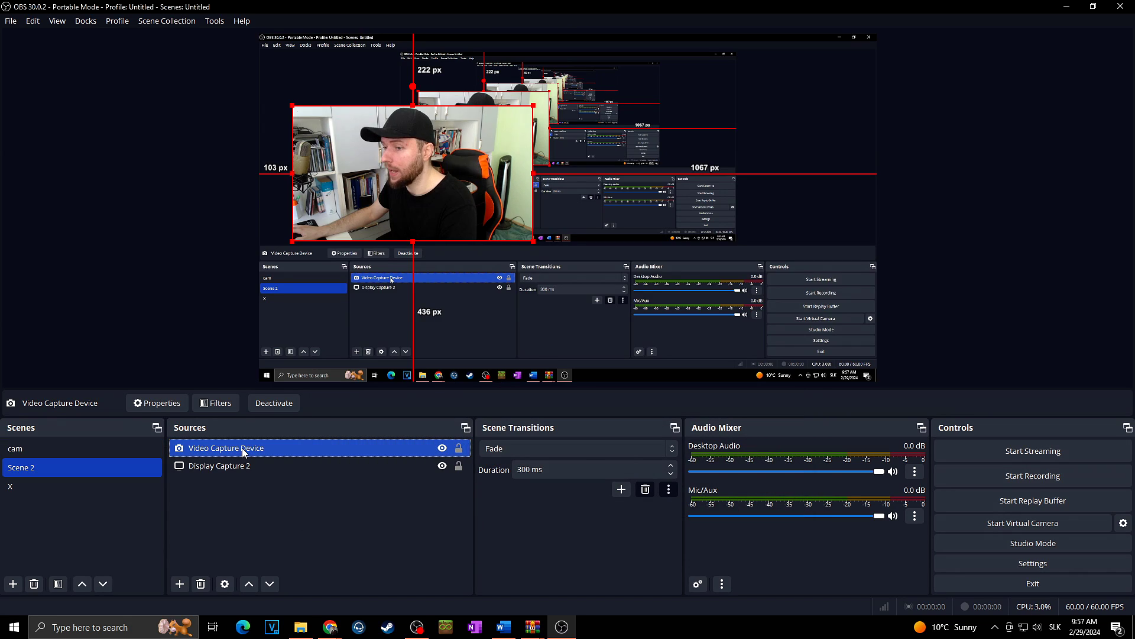
# - Remove the webcam from Scene 2 and open the list of source types
pyautogui.press('Delete')
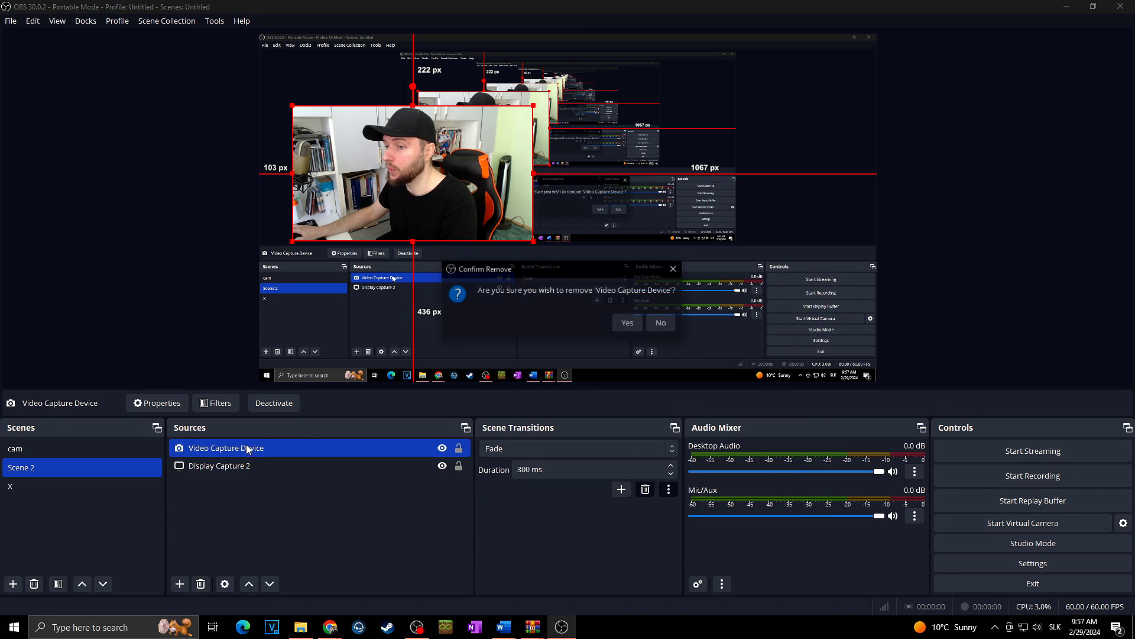
pyautogui.click(618, 322)
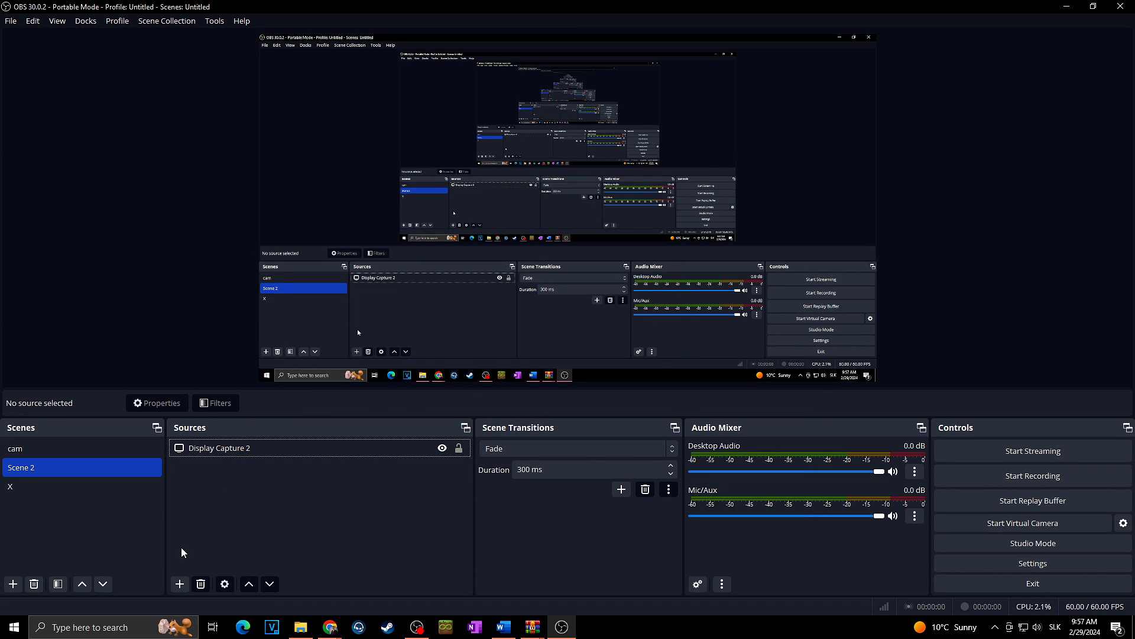
pyautogui.click(181, 585)
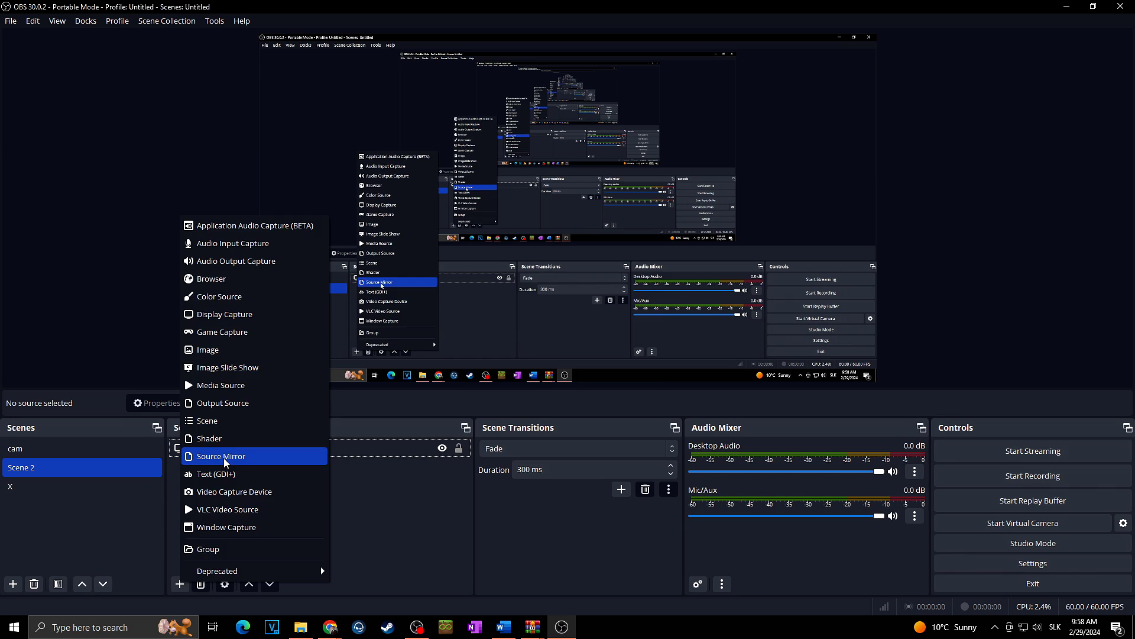
# - Create a Source Mirror named 'cameraa' that mirrors the Video Capture Device
pyautogui.click(254, 458)
pyautogui.write('cameraa')
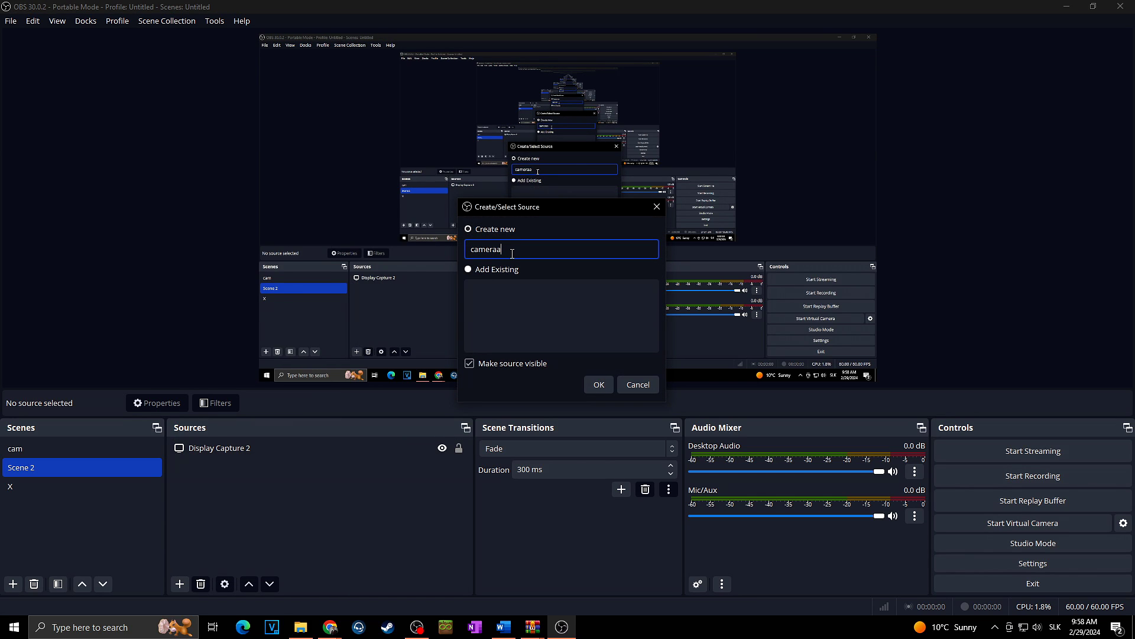
pyautogui.click(598, 386)
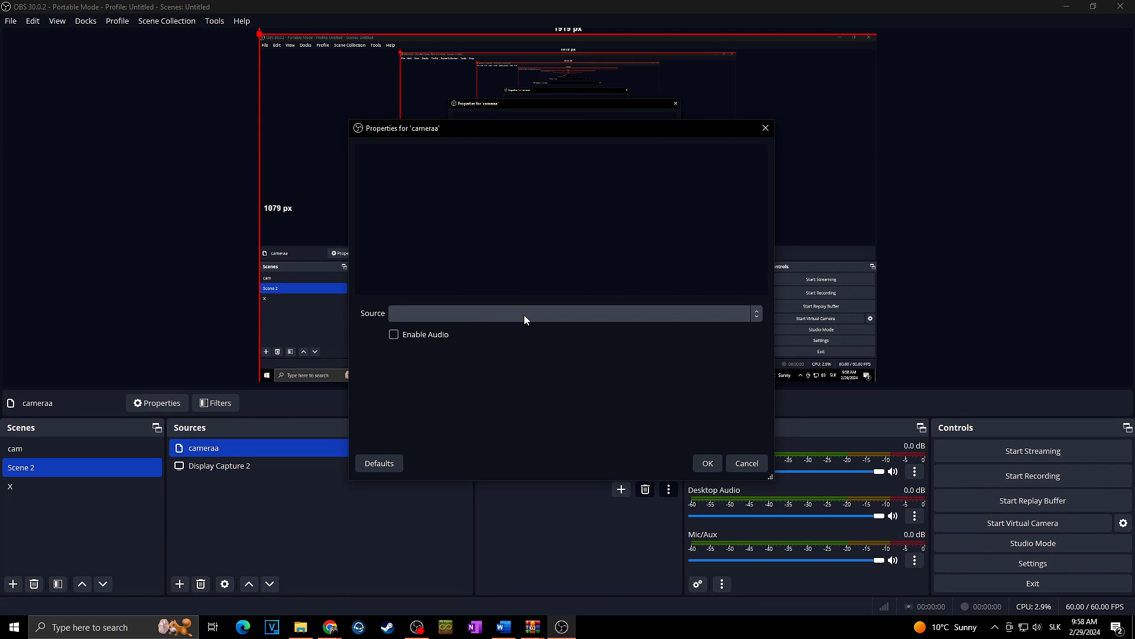
pyautogui.click(575, 318)
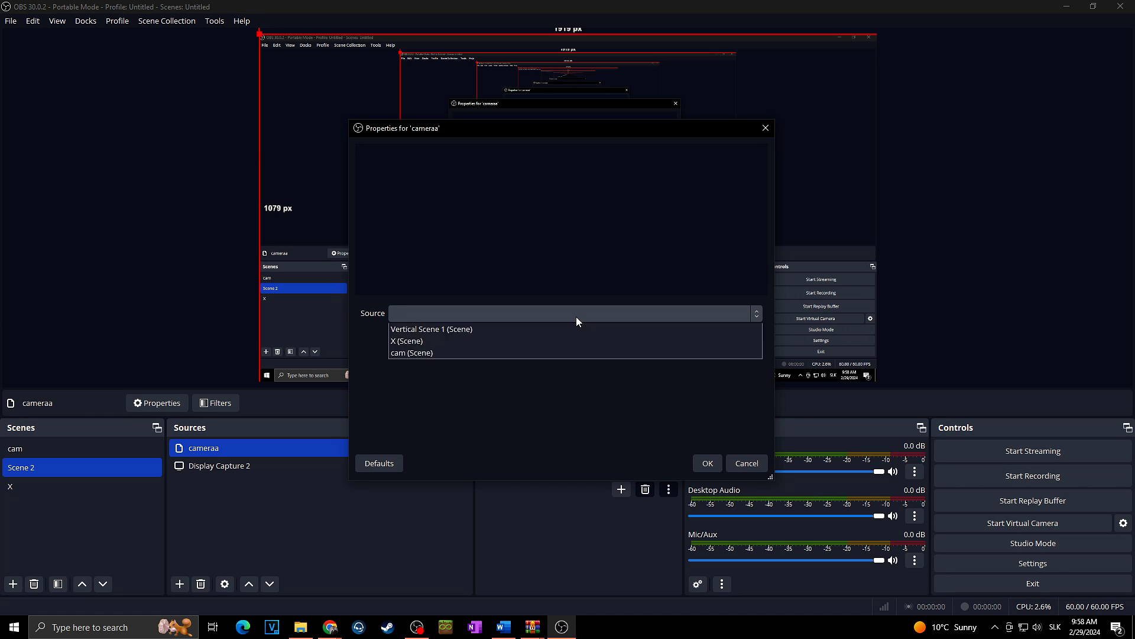
pyautogui.click(479, 402)
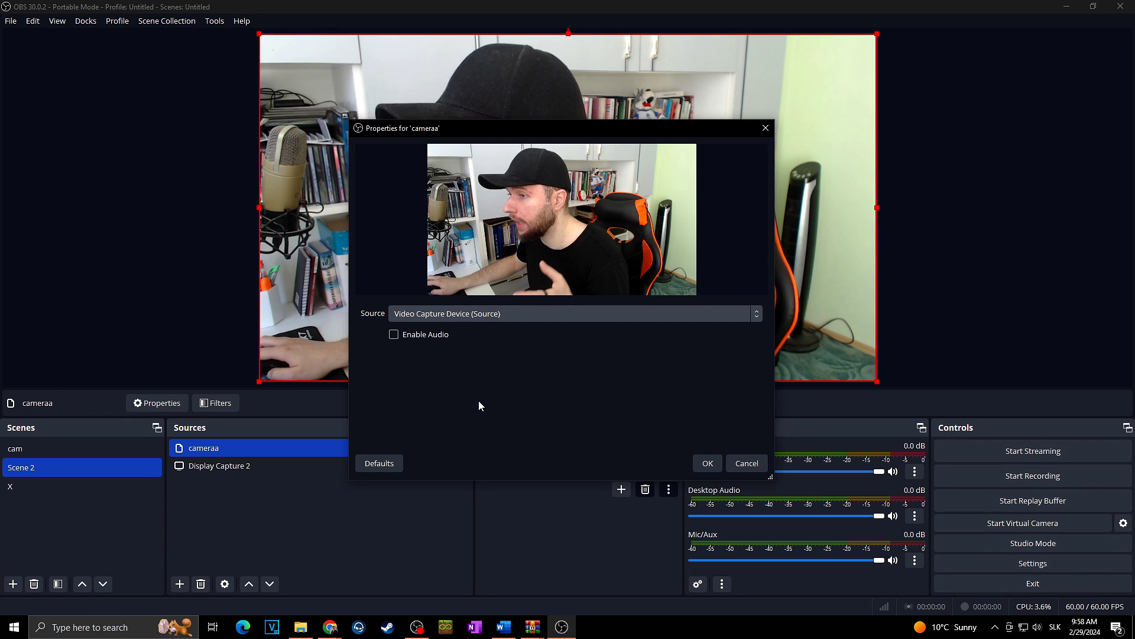
pyautogui.click(707, 464)
# - Give cameraa a Color Grading filter with lowered Blue Gamma for a yellow tint, then select the cam scene
pyautogui.click(232, 504)
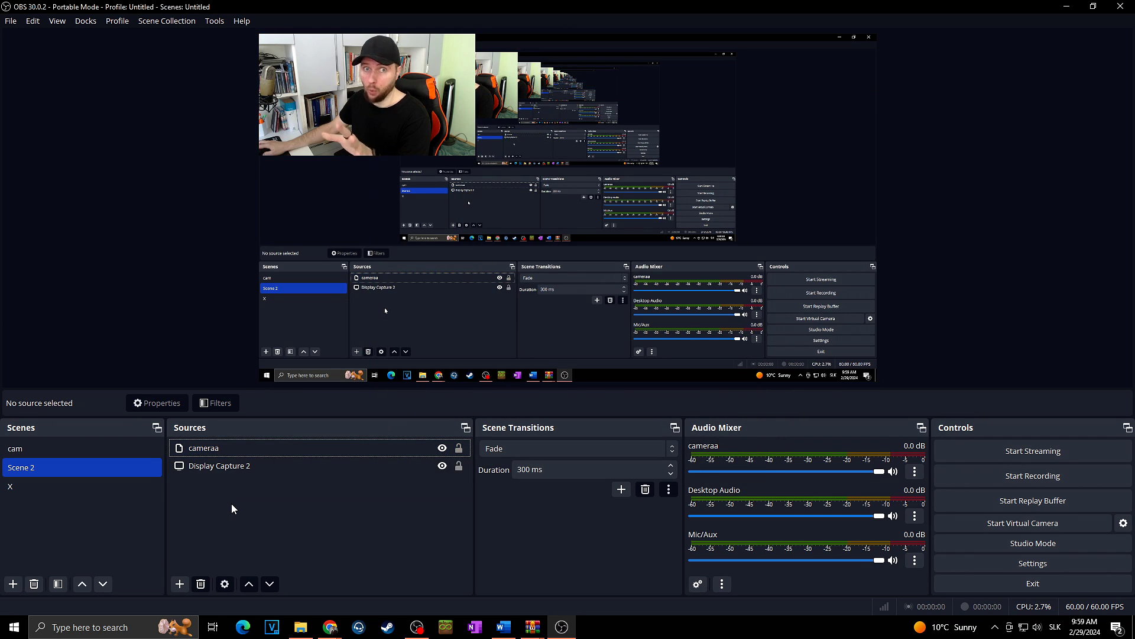
pyautogui.rightClick(232, 449)
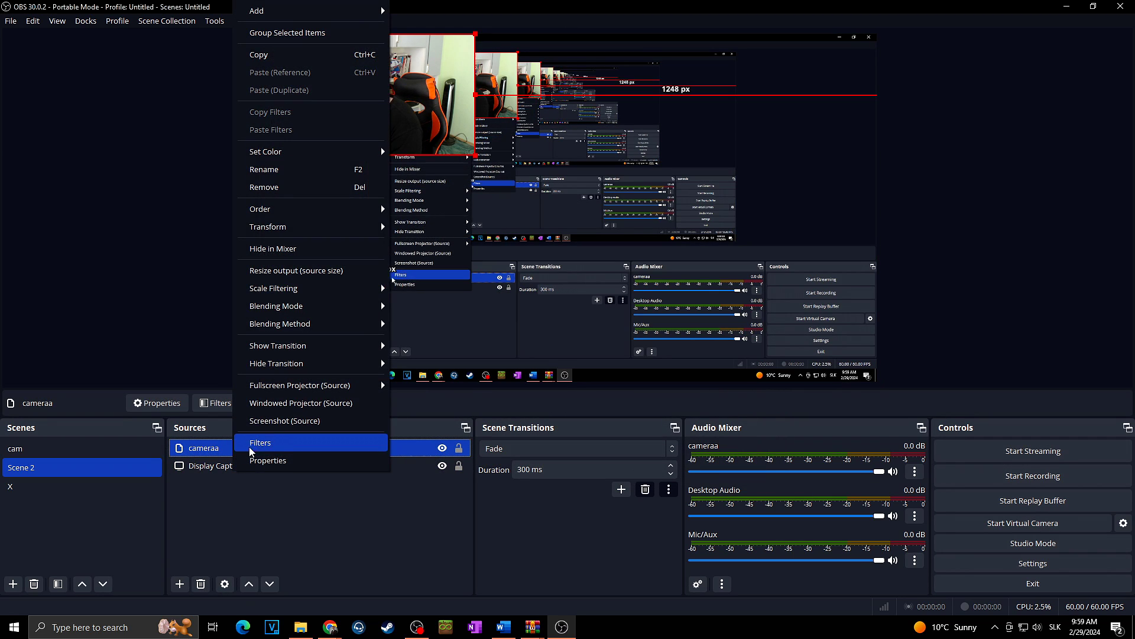
pyautogui.click(279, 442)
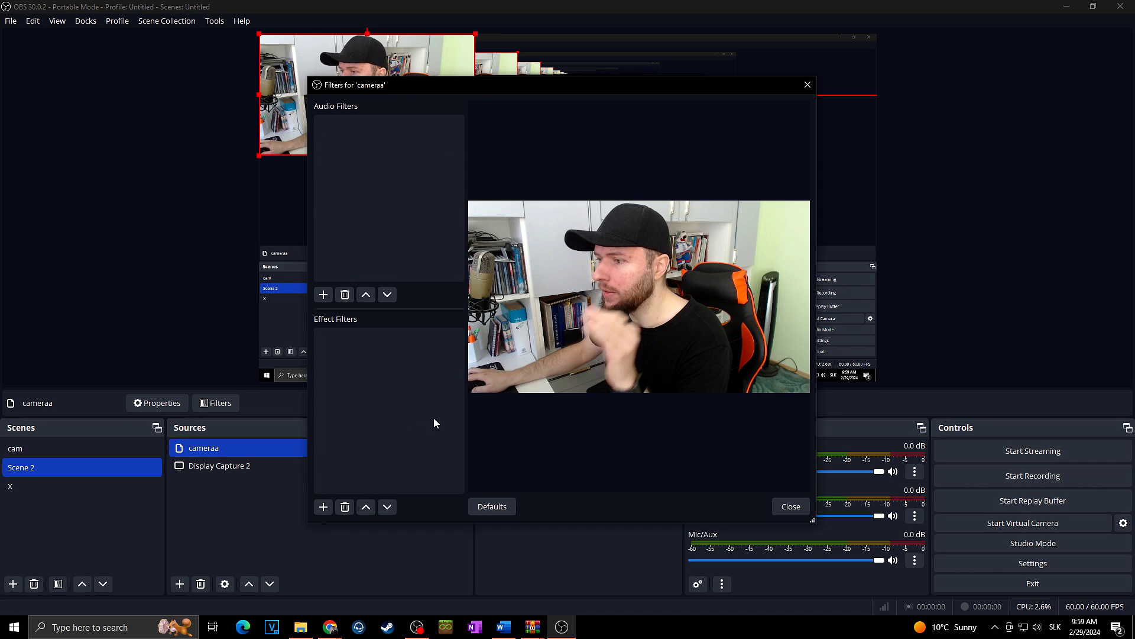
pyautogui.click(330, 506)
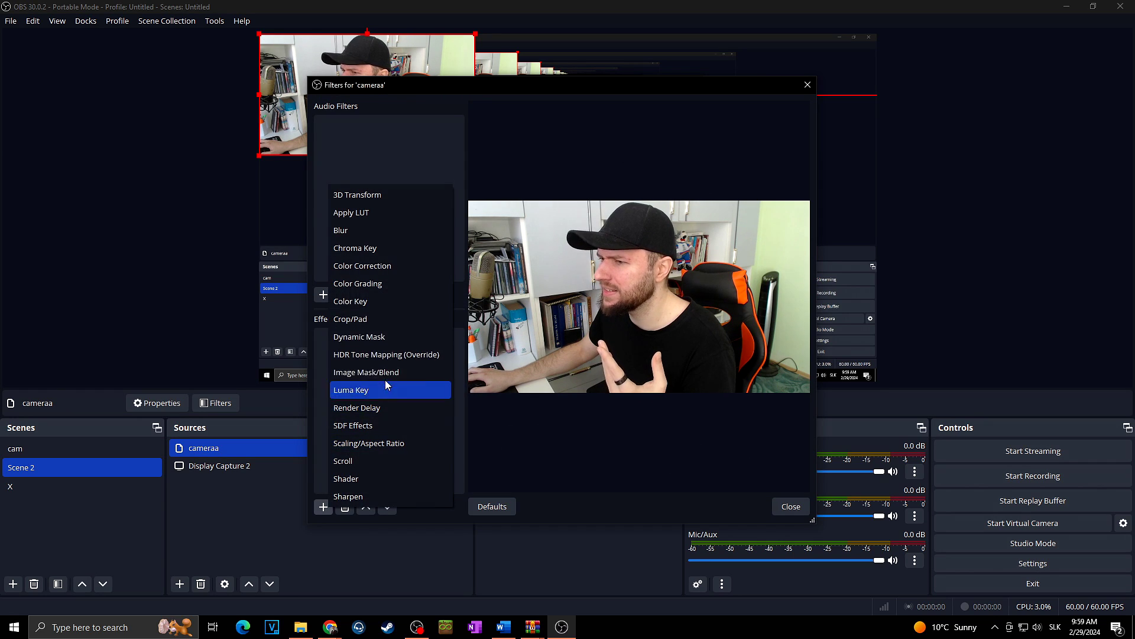
pyautogui.click(382, 288)
pyautogui.click(535, 324)
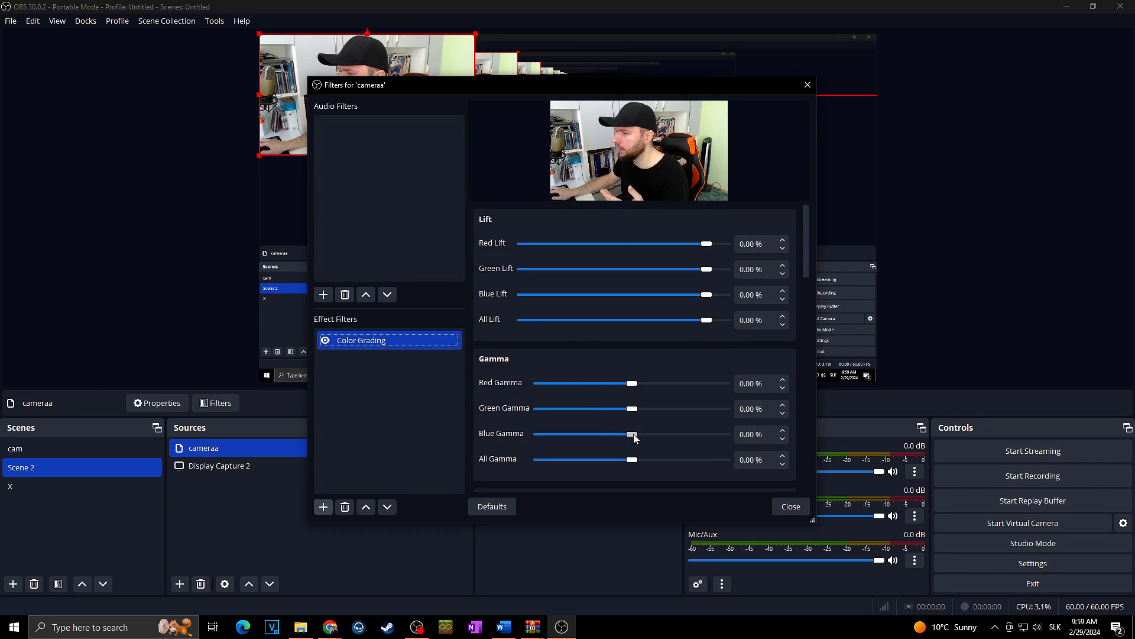
pyautogui.moveTo(633, 435); pyautogui.dragTo(589, 435)
pyautogui.click(791, 507)
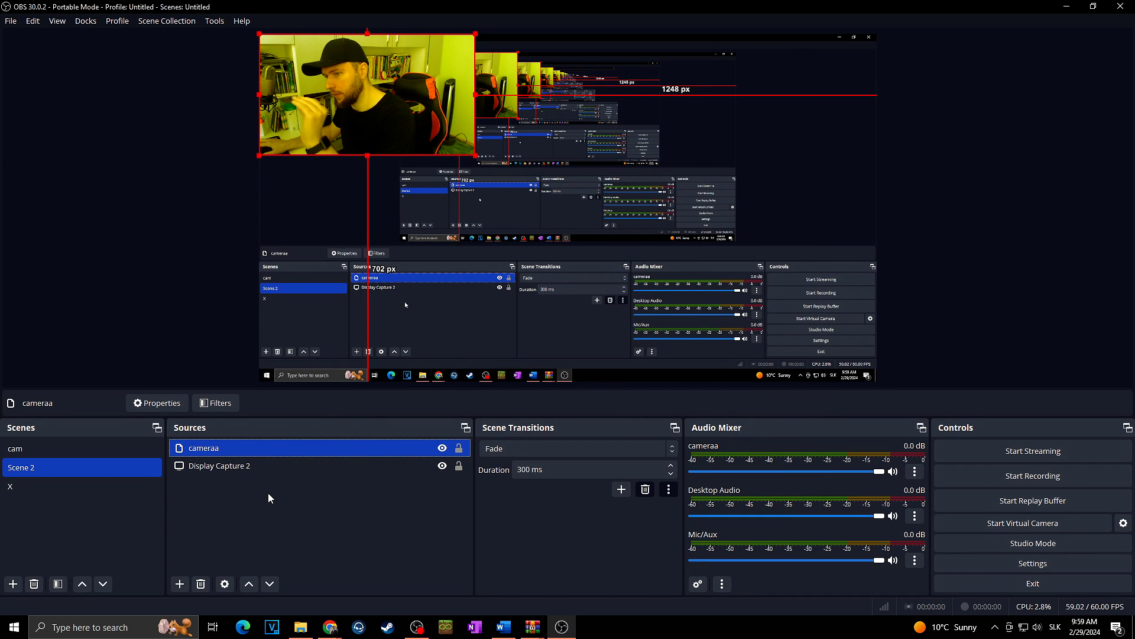
pyautogui.keyDown('ctrl'); pyautogui.click(61, 452); pyautogui.keyUp('ctrl')
pyautogui.click(61, 452)
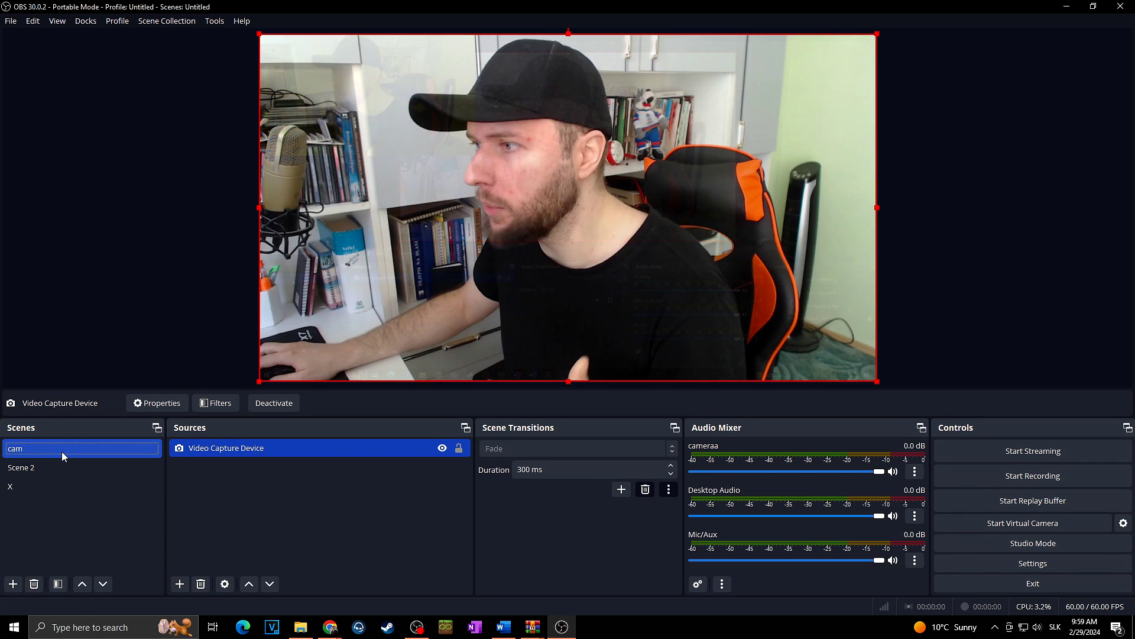